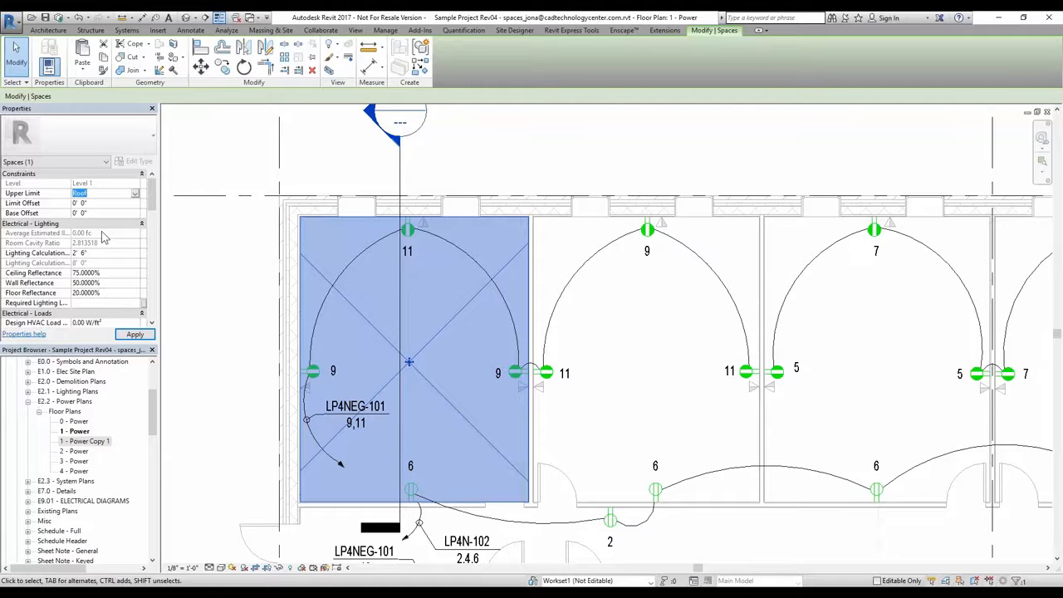
Examine the corner space's constraints, lighting reflectances and electrical loads, and check the receptacle on its lower wall
{"action": "key", "text": "Return"}
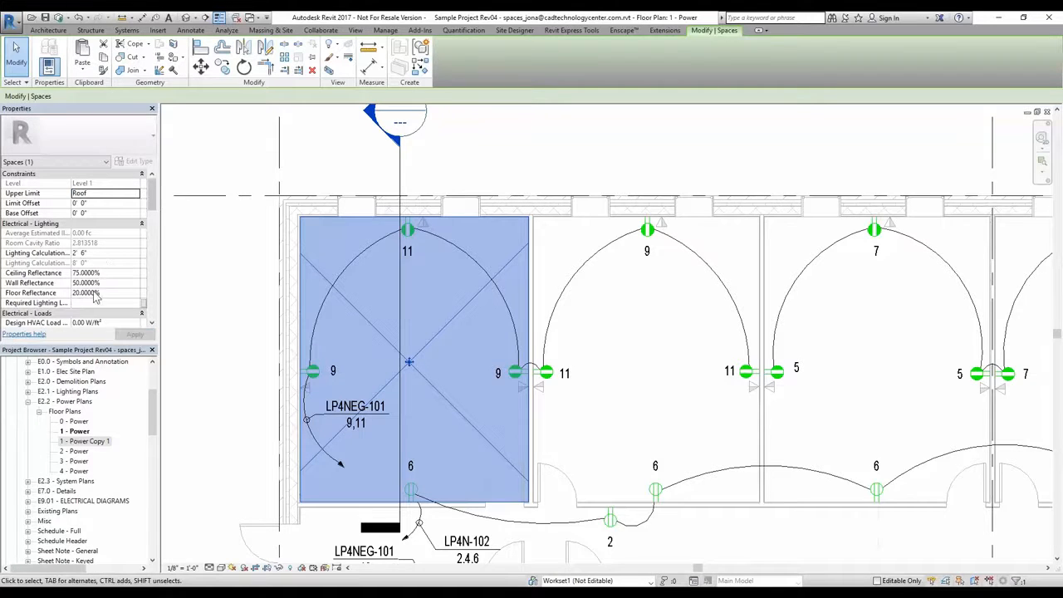
{"action": "left_click", "coordinate": [106, 274]}
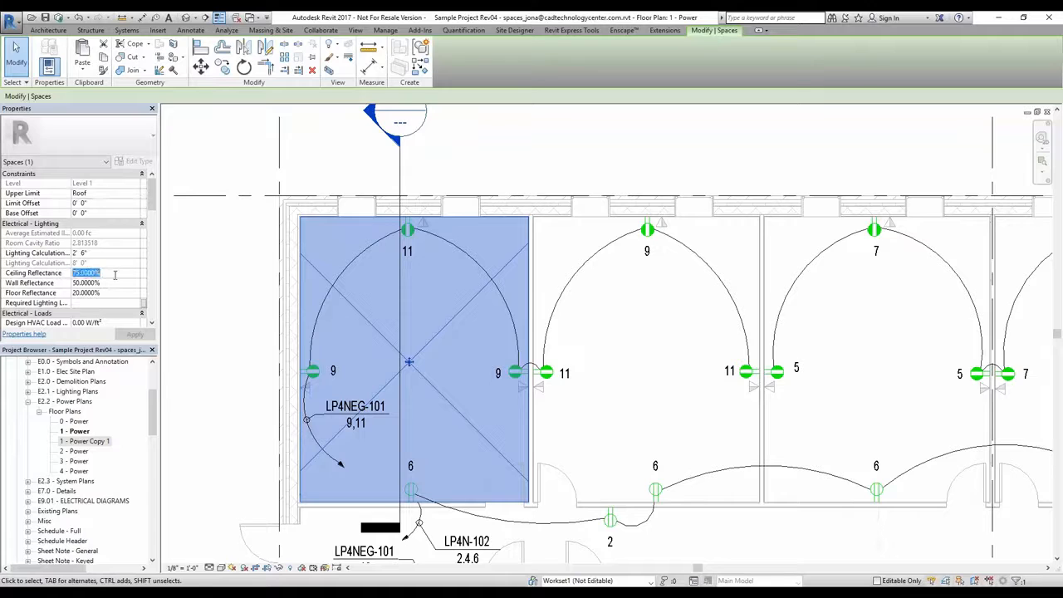
{"action": "key", "text": "Tab"}
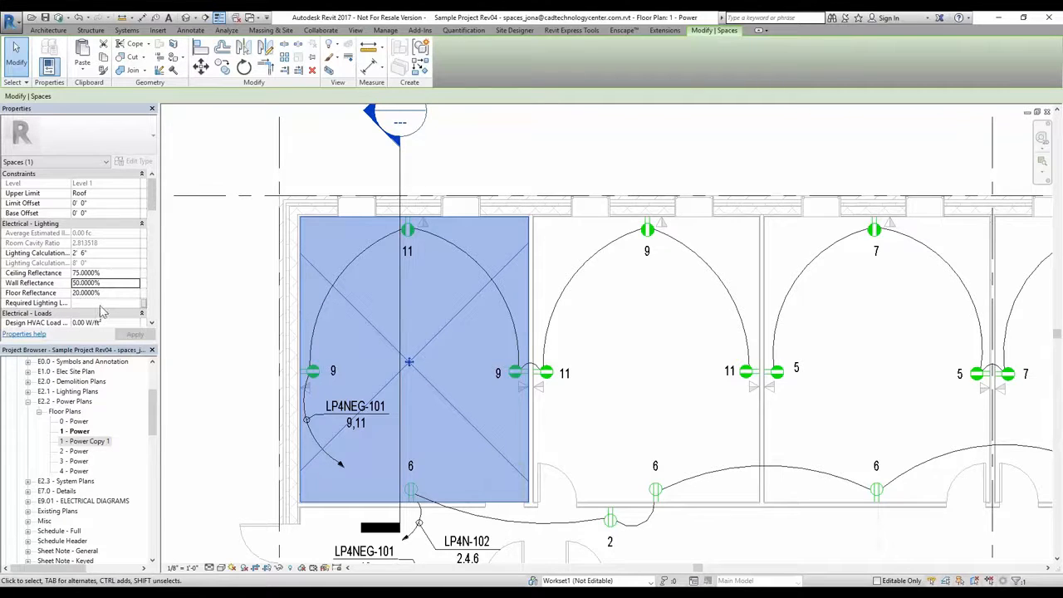
{"action": "left_click", "coordinate": [152, 324]}
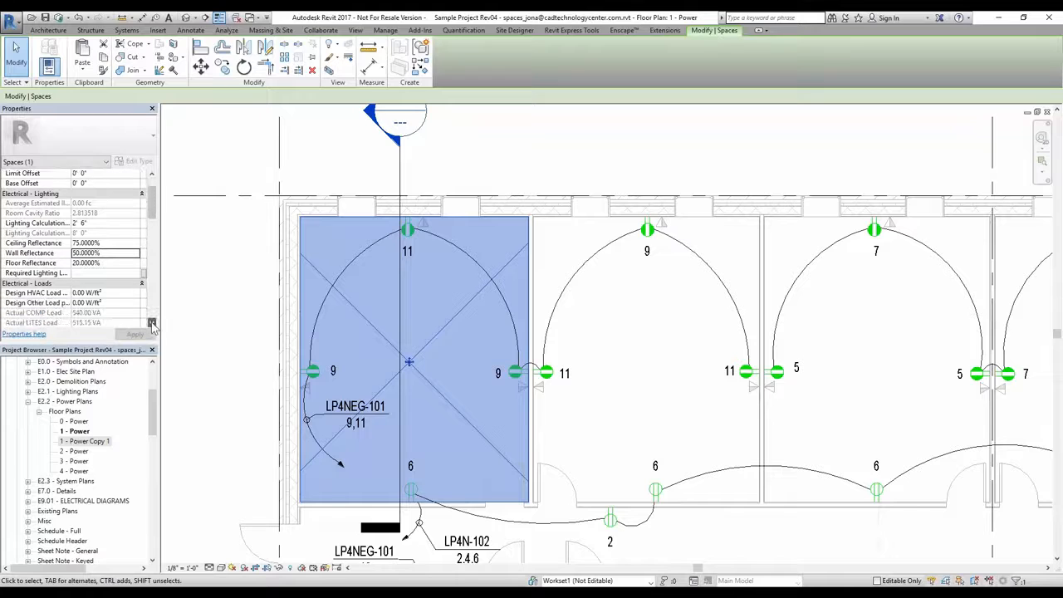
{"action": "left_click", "coordinate": [152, 324]}
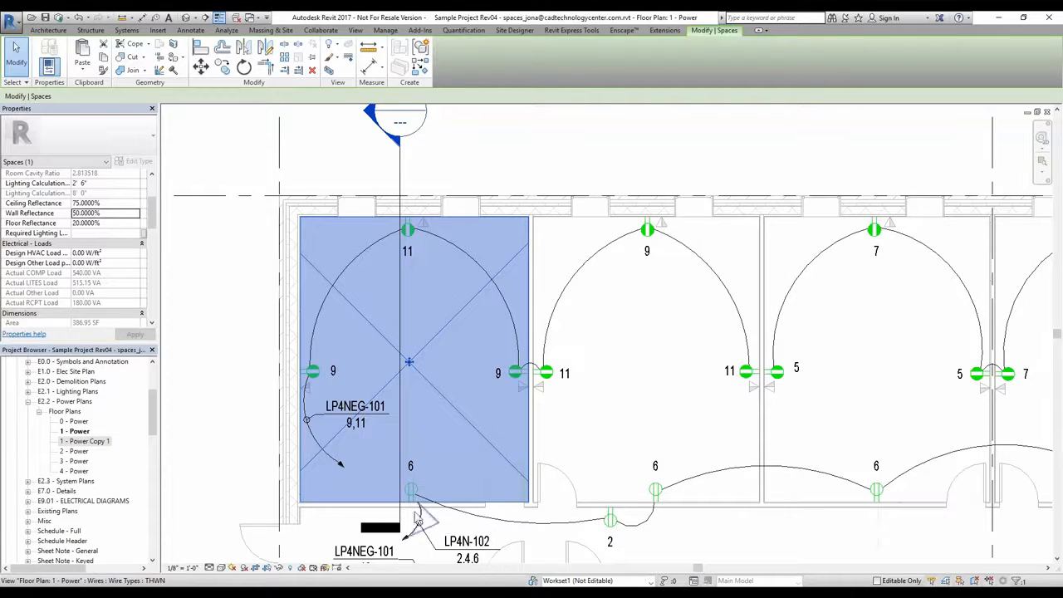
{"action": "left_click", "coordinate": [411, 491]}
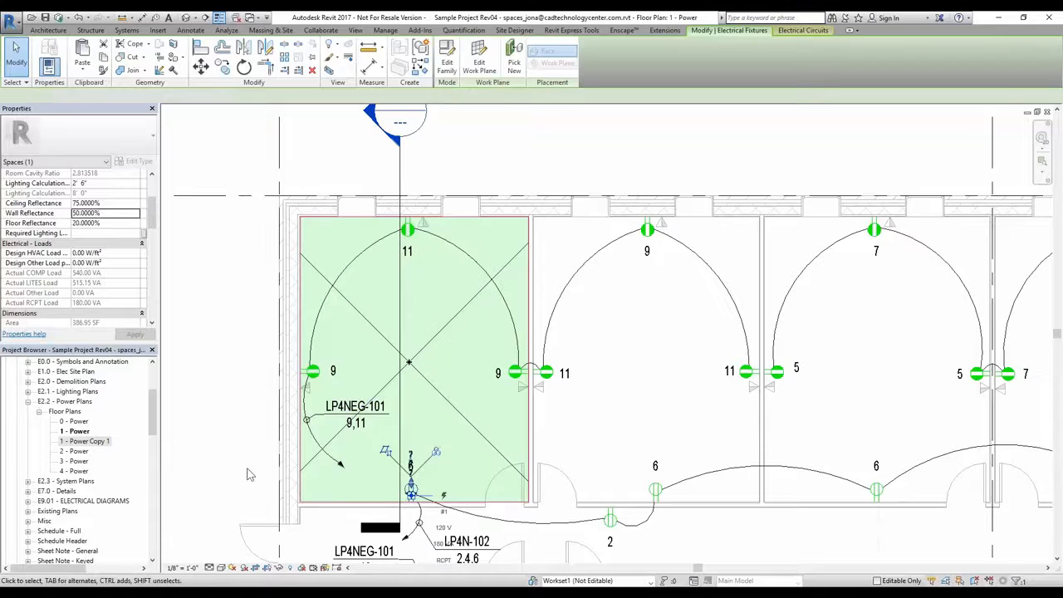
{"action": "left_click", "coordinate": [208, 449]}
{"action": "left_click", "coordinate": [467, 419]}
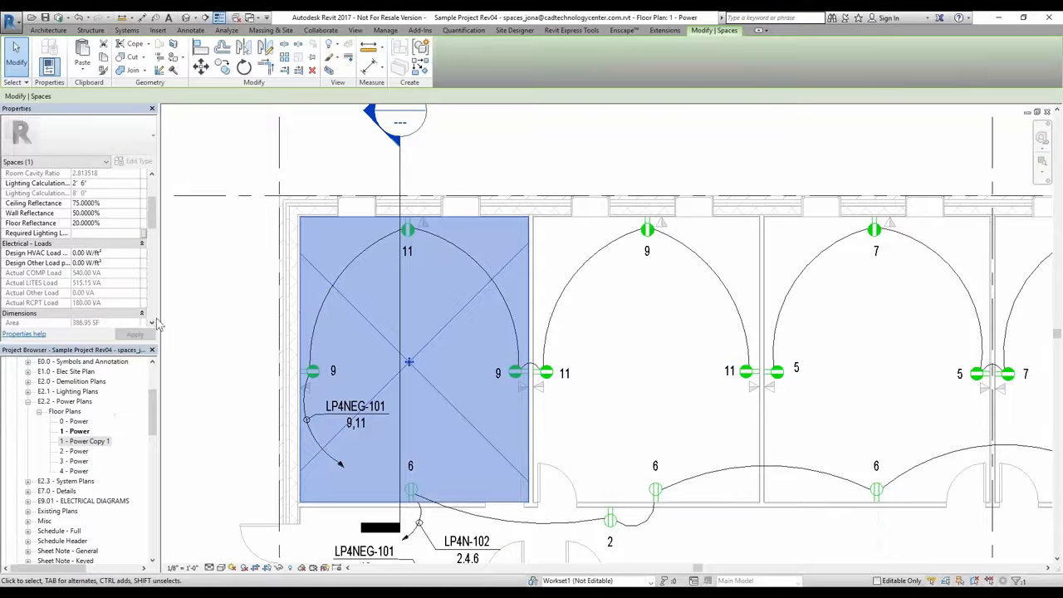
Review the corner space's dimensions, mechanical airflow values and identity data
{"action": "scroll", "coordinate": [152, 326], "scroll_direction": "down", "scroll_amount": 3}
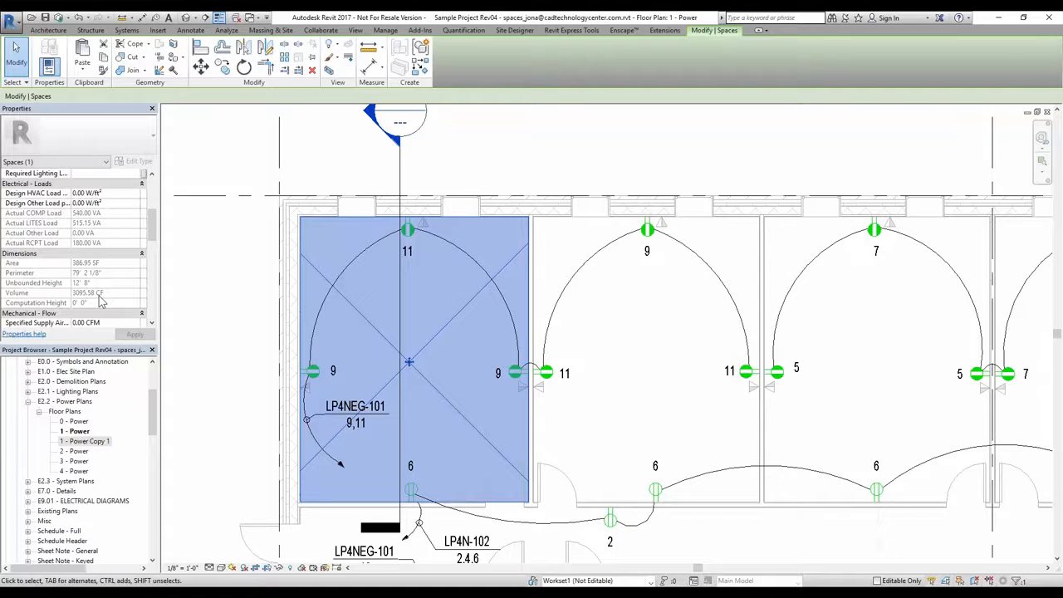
{"action": "left_click", "coordinate": [151, 323]}
{"action": "left_click", "coordinate": [152, 323]}
{"action": "scroll", "coordinate": [151, 323], "scroll_direction": "down", "scroll_amount": 3}
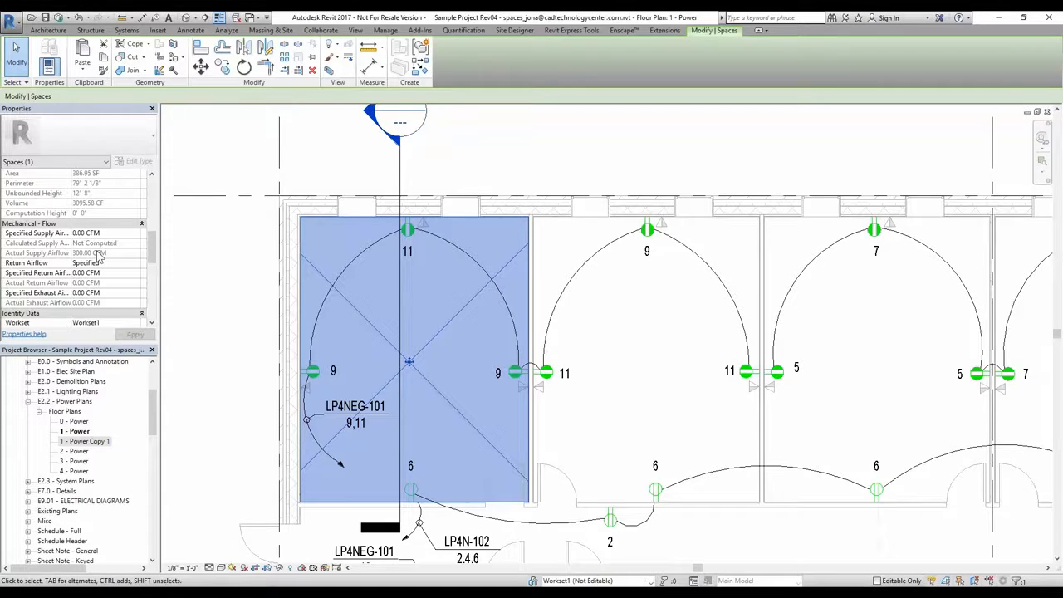
{"action": "left_click", "coordinate": [152, 326]}
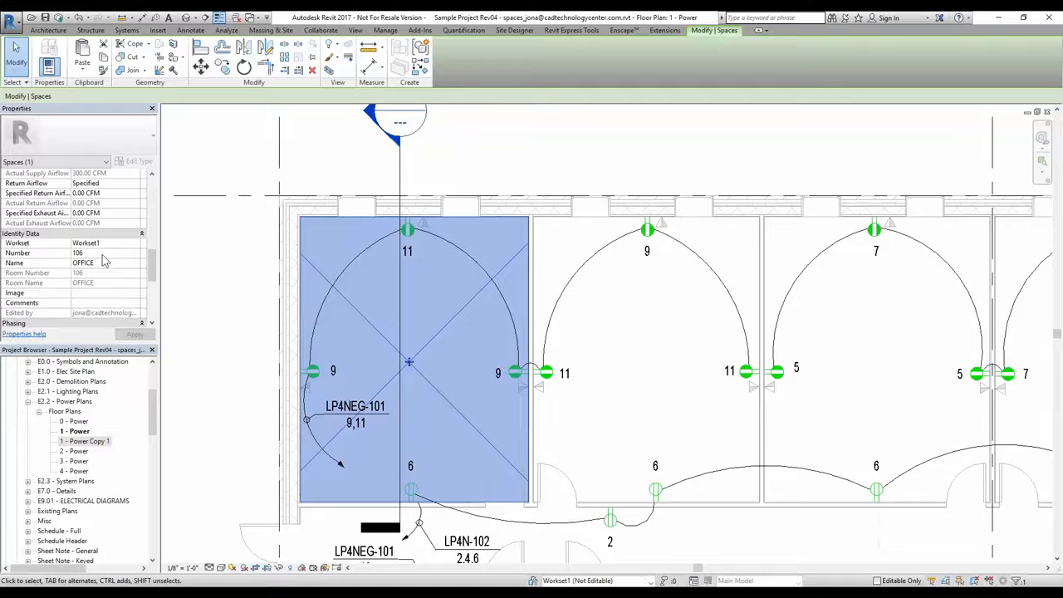
Set the selected space's number to 100 and its name to Space
{"action": "left_click", "coordinate": [103, 253]}
{"action": "type", "text": "100"}
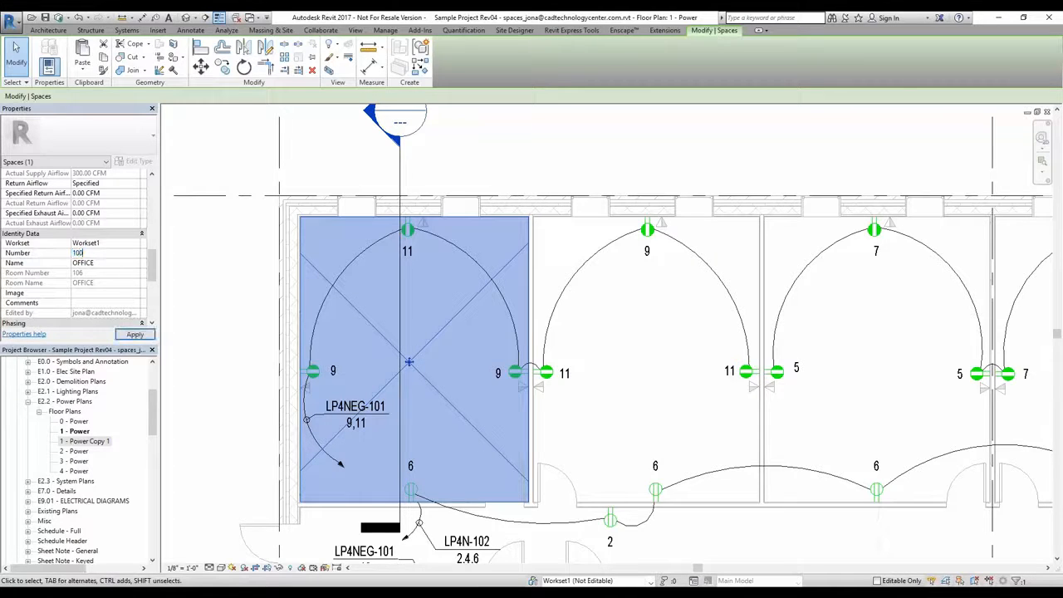
{"action": "left_click", "coordinate": [109, 264]}
{"action": "type", "text": "Space"}
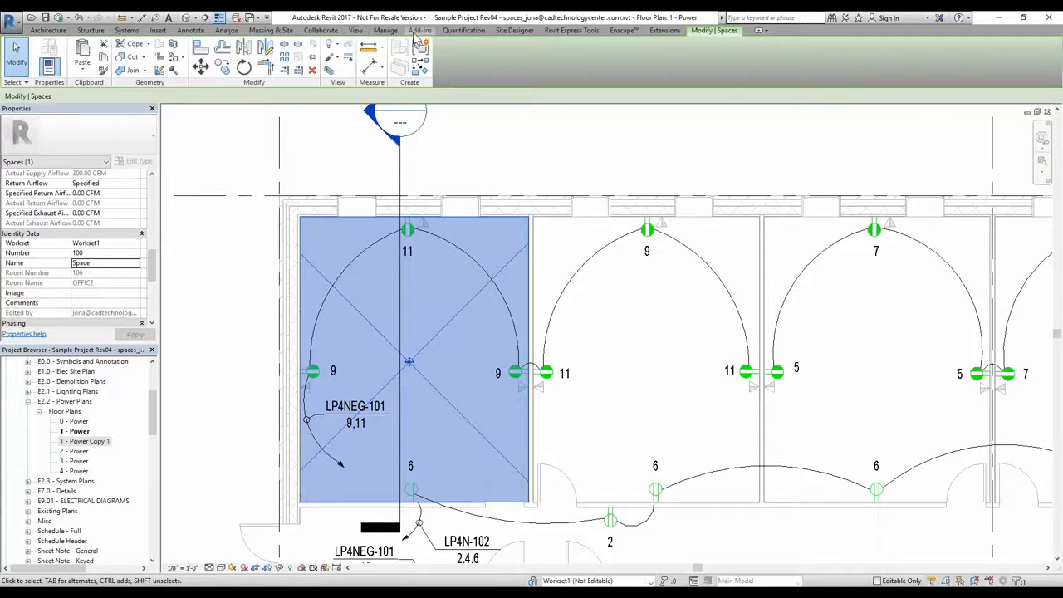
Run the Space Naming Utility to update both names and numbers of the spaces on all levels
{"action": "left_click", "coordinate": [414, 33]}
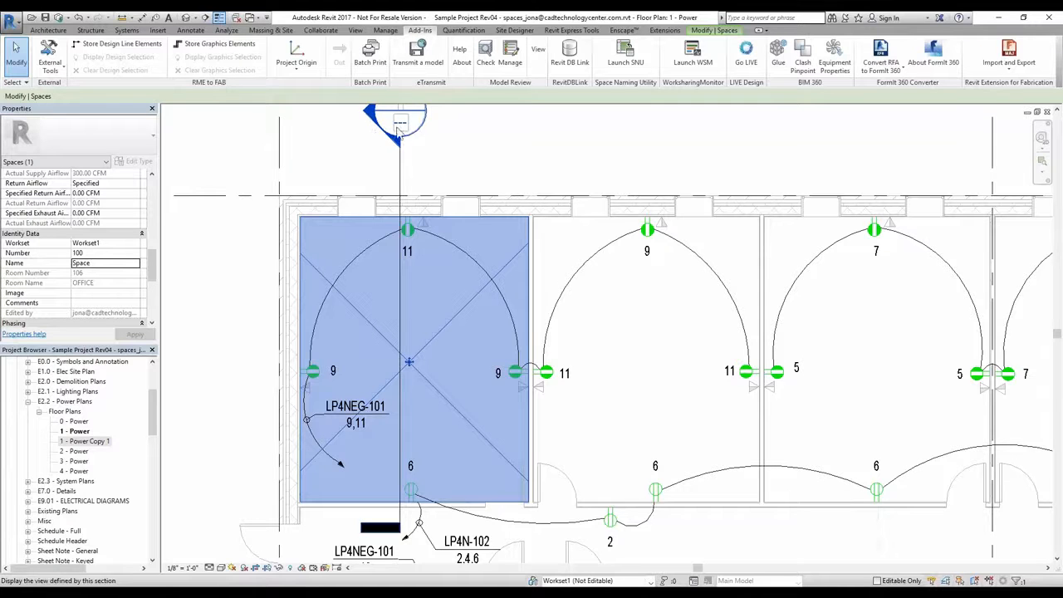
{"action": "left_click", "coordinate": [615, 70]}
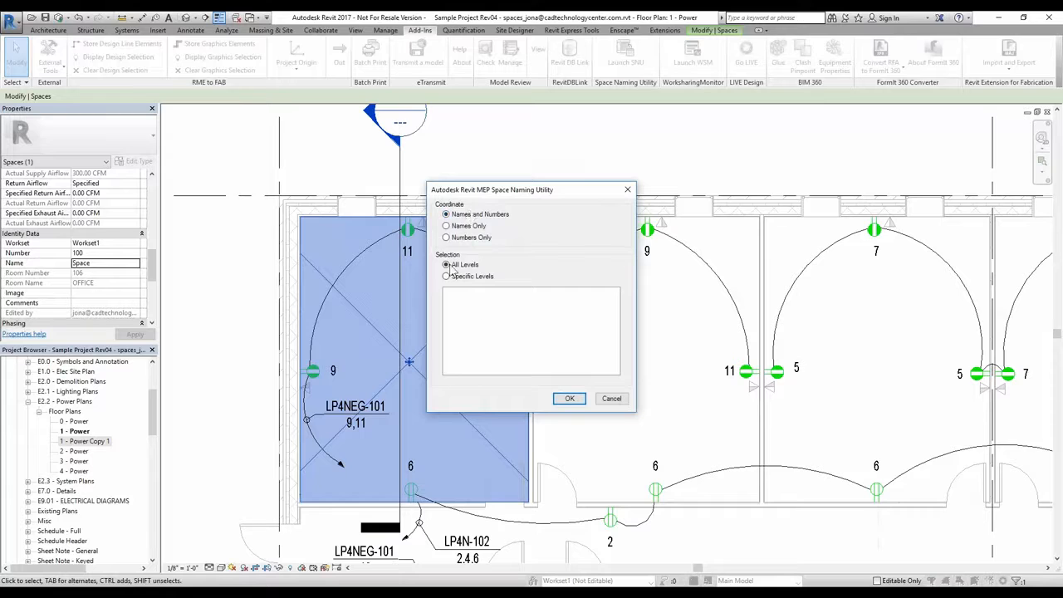
{"action": "left_click", "coordinate": [570, 399]}
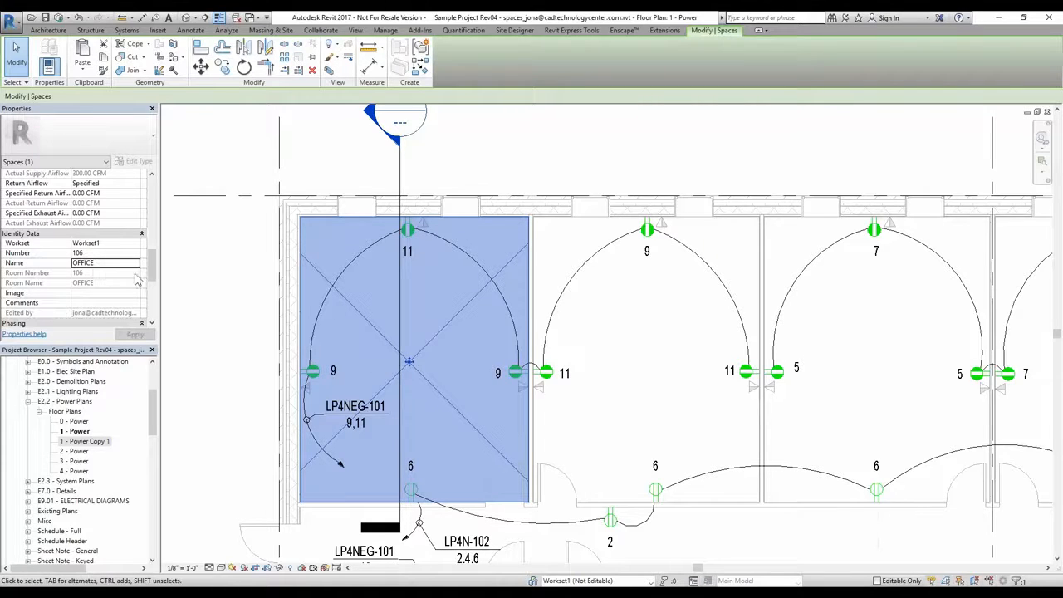
Examine the space's energy analysis properties and the available condition types
{"action": "left_click_drag", "start_coordinate": [152, 271], "coordinate": [152, 300]}
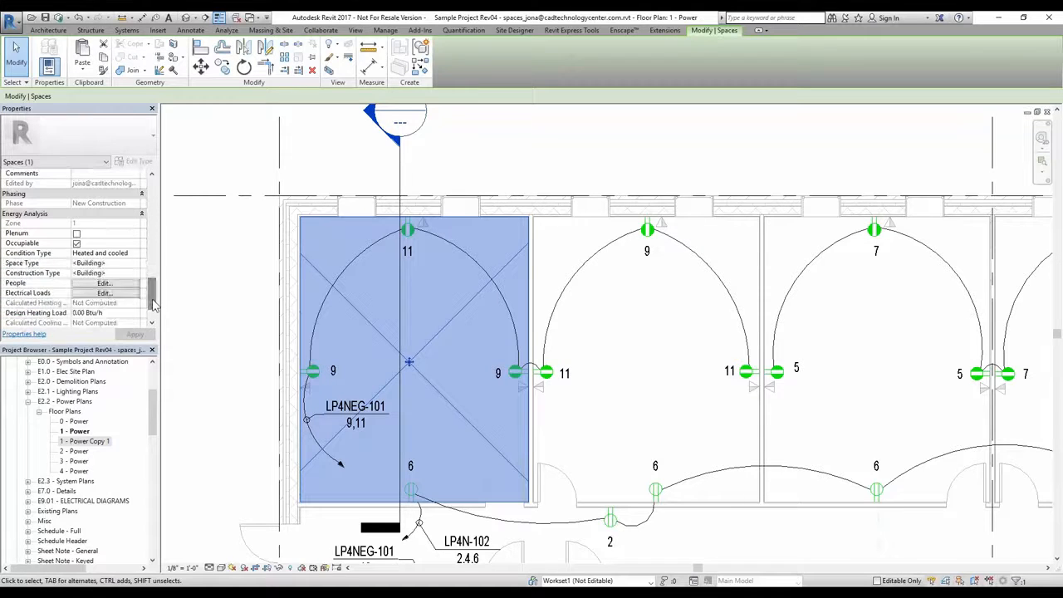
{"action": "left_click", "coordinate": [152, 324]}
{"action": "left_click", "coordinate": [152, 324]}
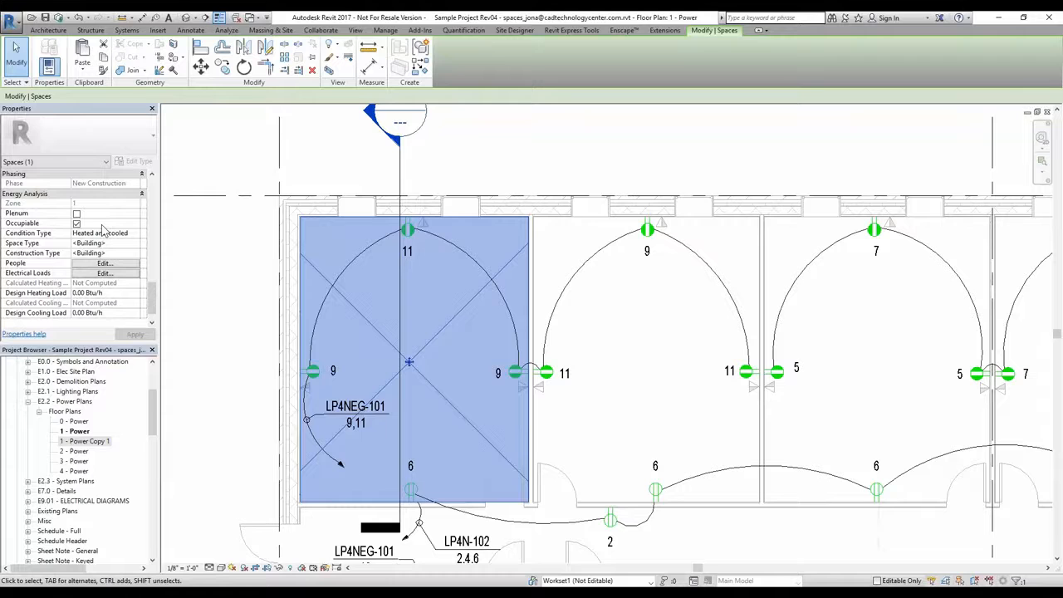
{"action": "left_click", "coordinate": [98, 236]}
{"action": "left_click", "coordinate": [135, 234]}
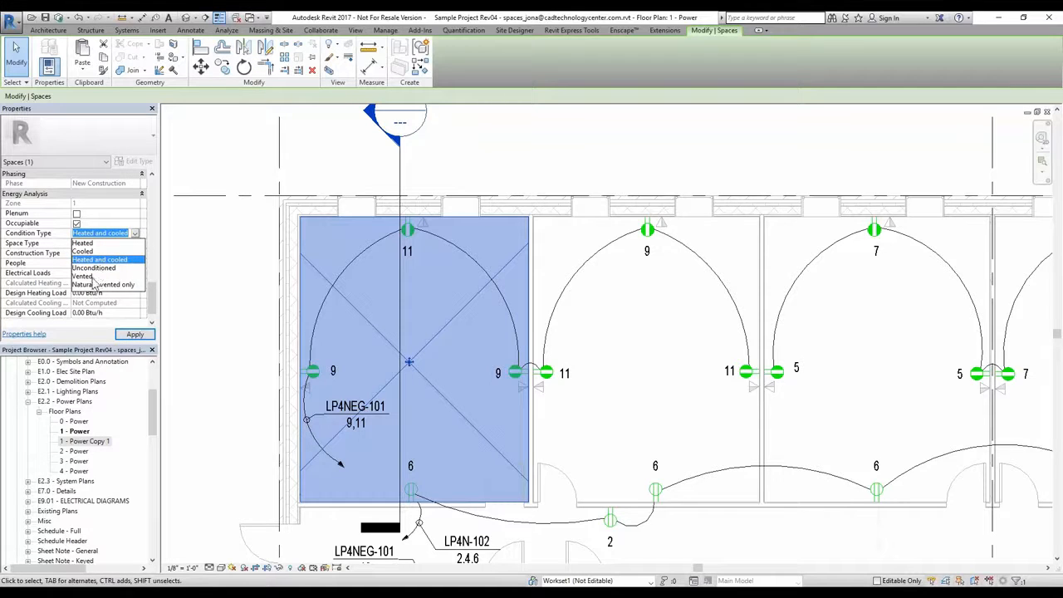
{"action": "left_click", "coordinate": [135, 233]}
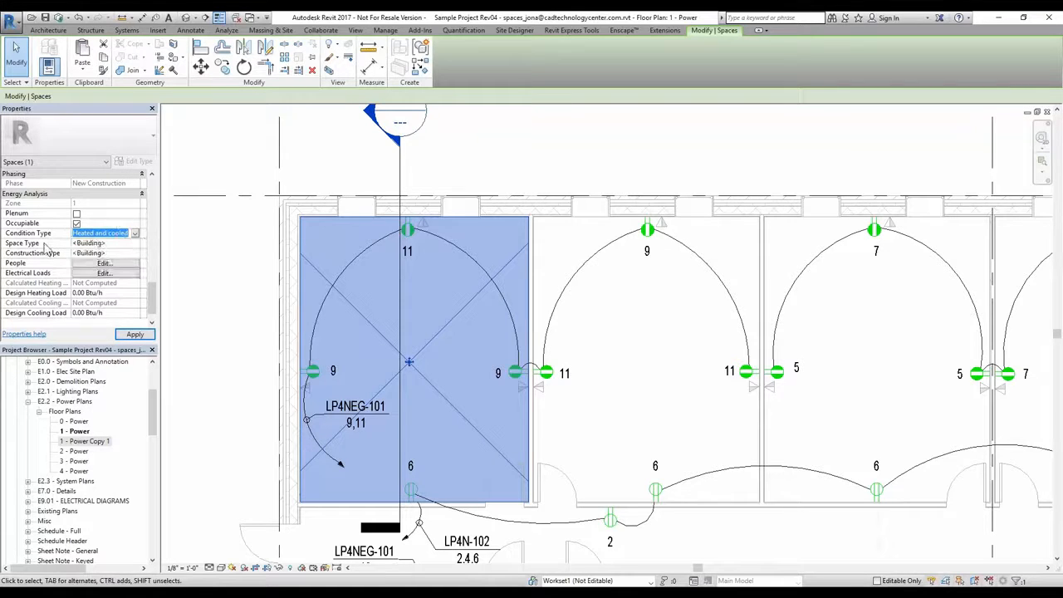
Set the space type to Office - Enclosed and review the analysis properties of the <Building> construction type
{"action": "left_click", "coordinate": [125, 243]}
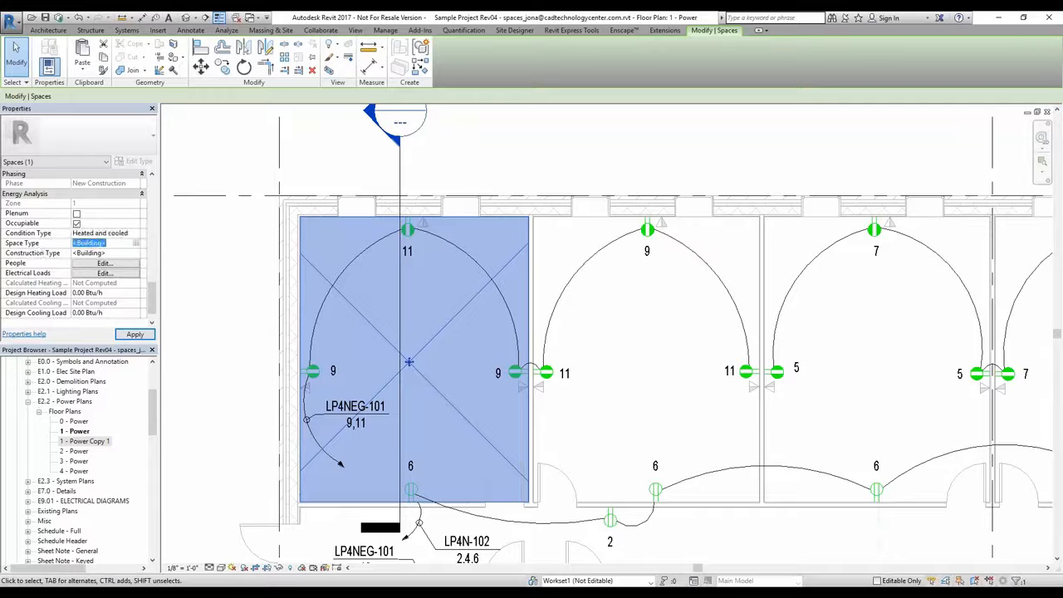
{"action": "left_click", "coordinate": [136, 243]}
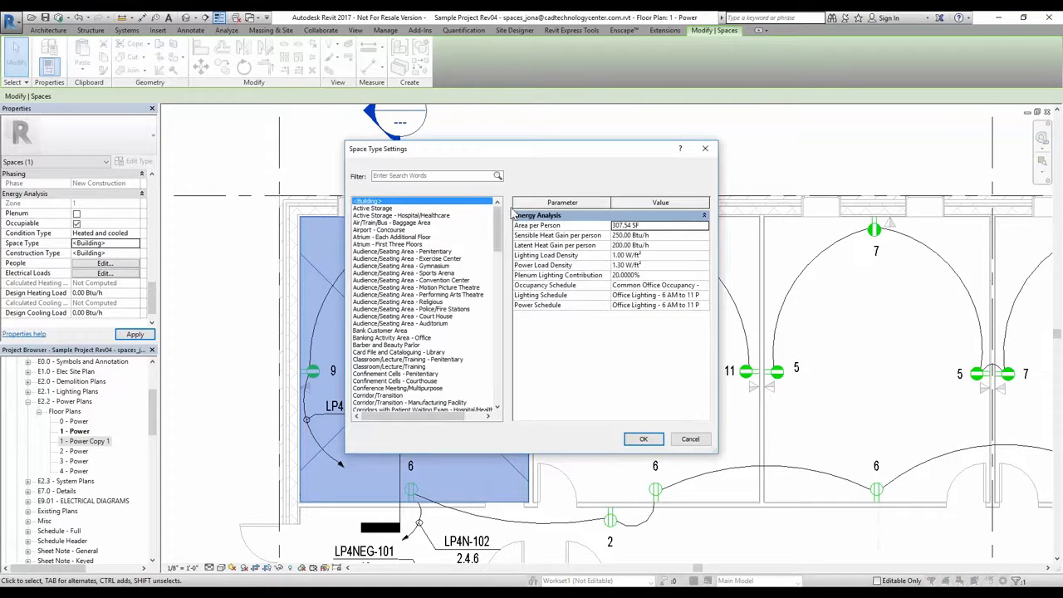
{"action": "left_click", "coordinate": [375, 353]}
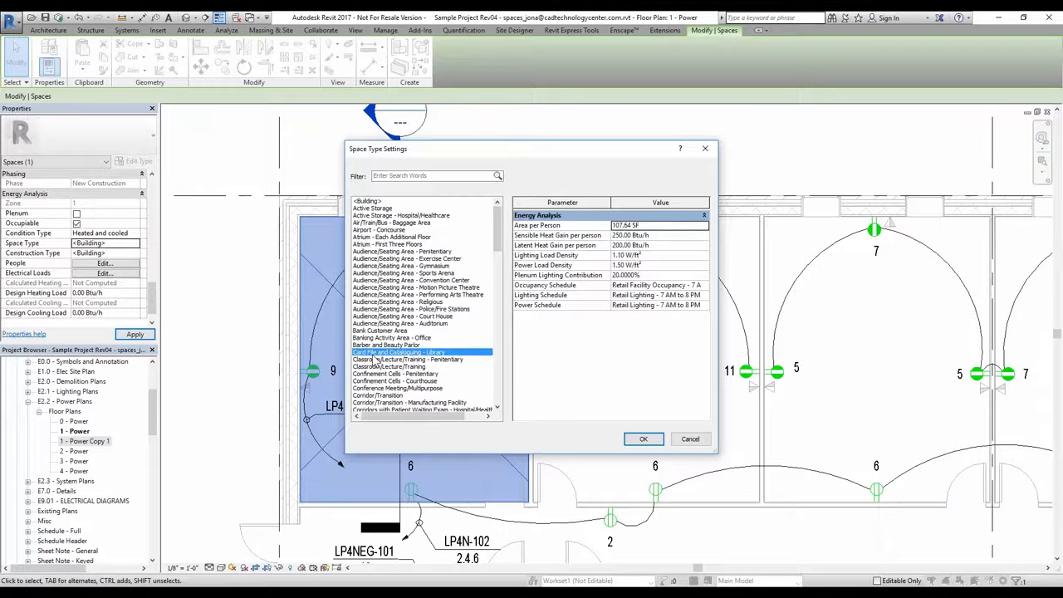
{"action": "scroll", "coordinate": [376, 357], "scroll_direction": "down", "scroll_amount": 10}
{"action": "left_click", "coordinate": [387, 403]}
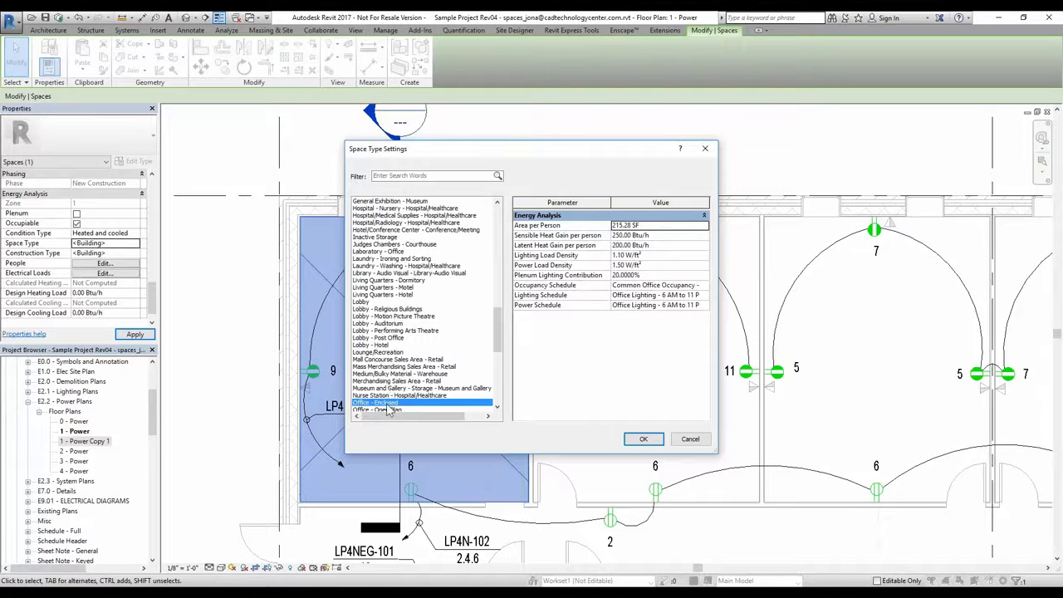
{"action": "left_click", "coordinate": [653, 227]}
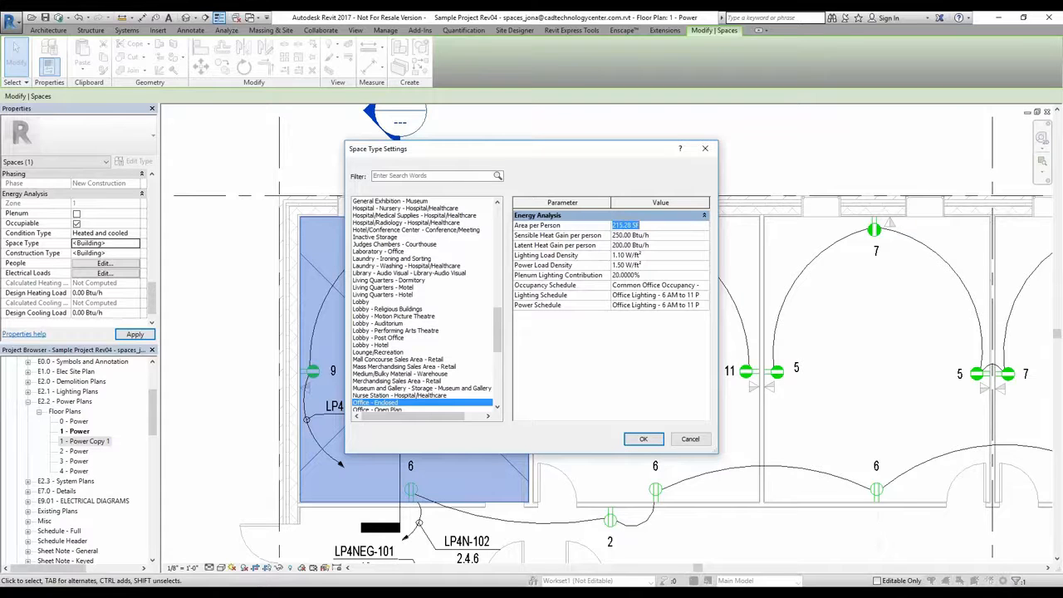
{"action": "left_click", "coordinate": [658, 255]}
{"action": "left_click", "coordinate": [655, 266]}
{"action": "left_click", "coordinate": [658, 258]}
{"action": "left_click", "coordinate": [636, 441]}
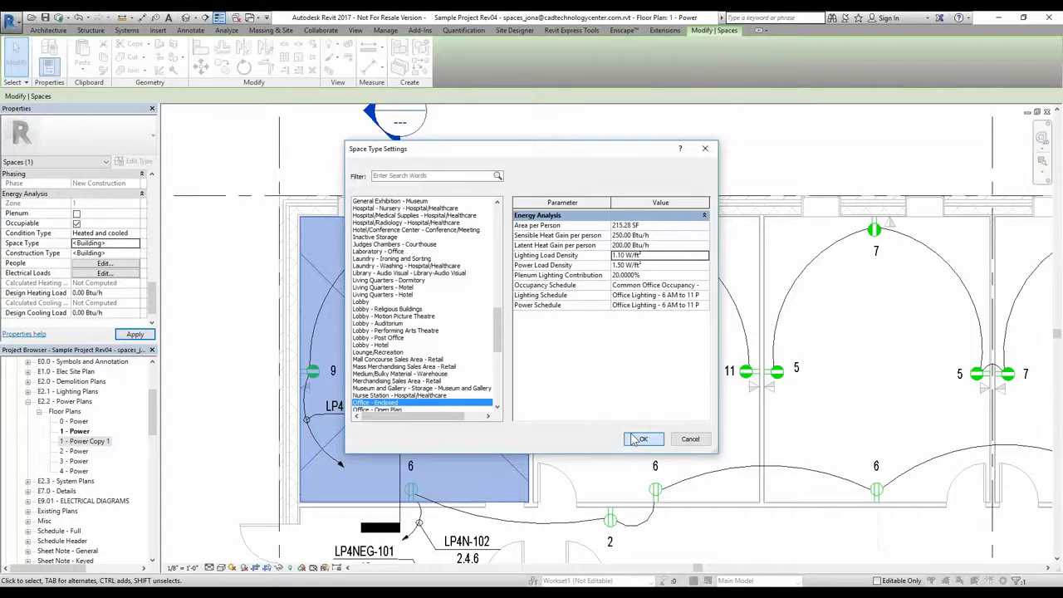
{"action": "left_click", "coordinate": [137, 254]}
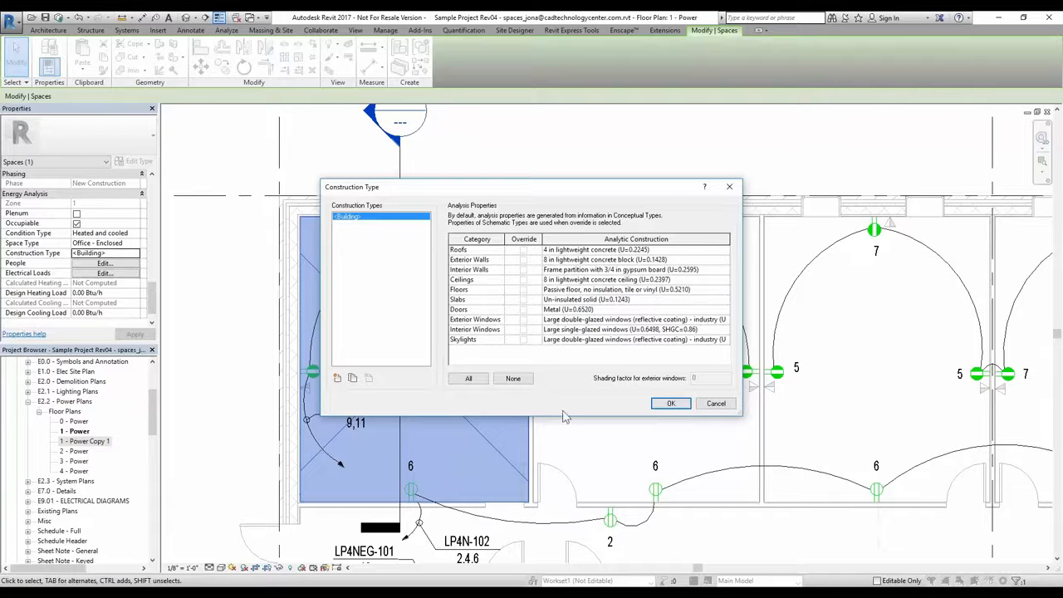
{"action": "left_click", "coordinate": [667, 405]}
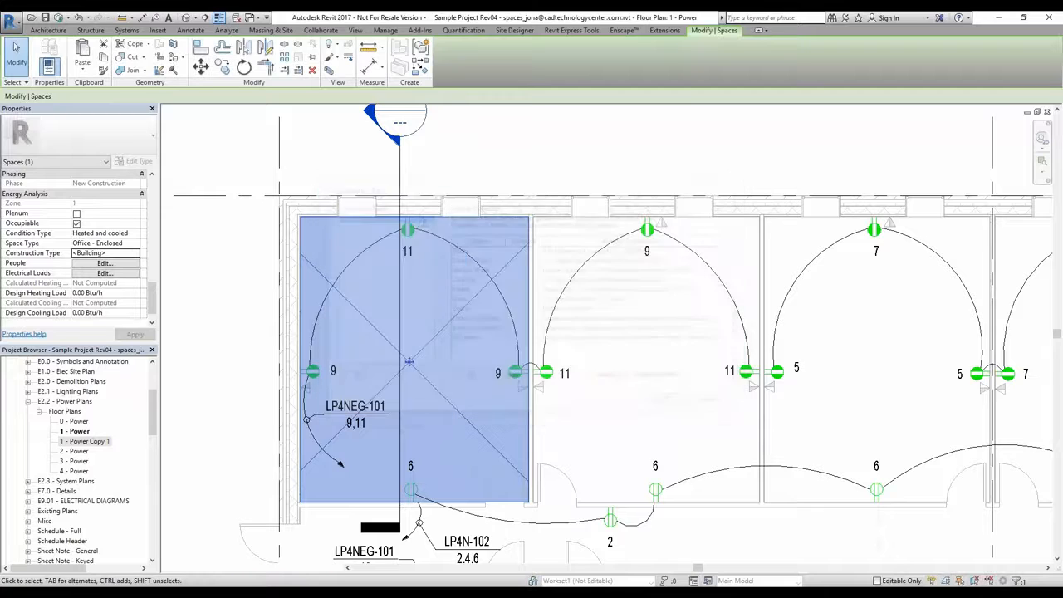
Try specified occupancy by area per person and specified heat gain values in the space's People settings, and cancel the changes
{"action": "left_click", "coordinate": [121, 264]}
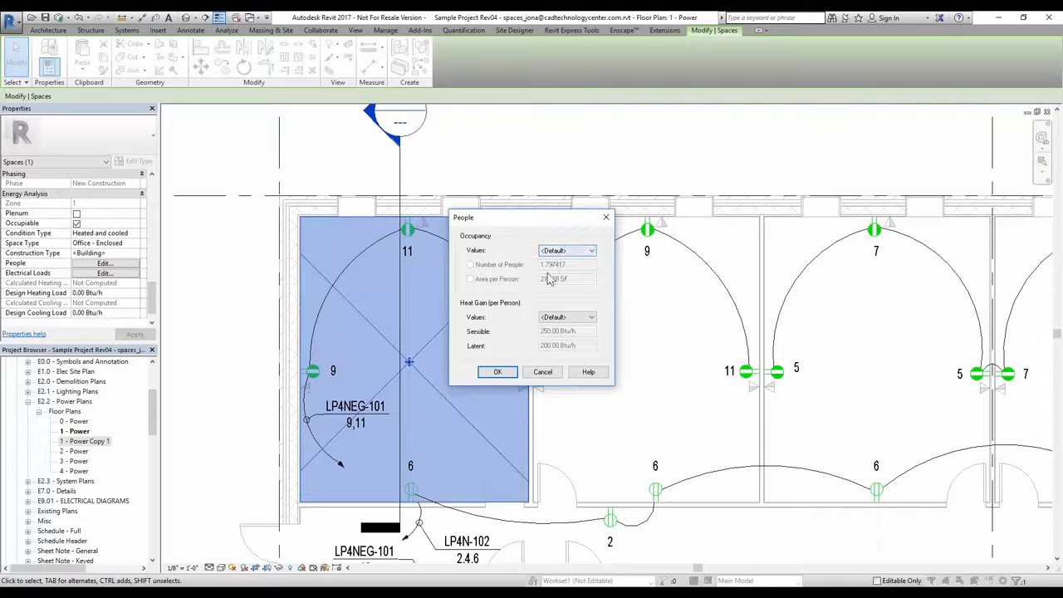
{"action": "left_click", "coordinate": [561, 251]}
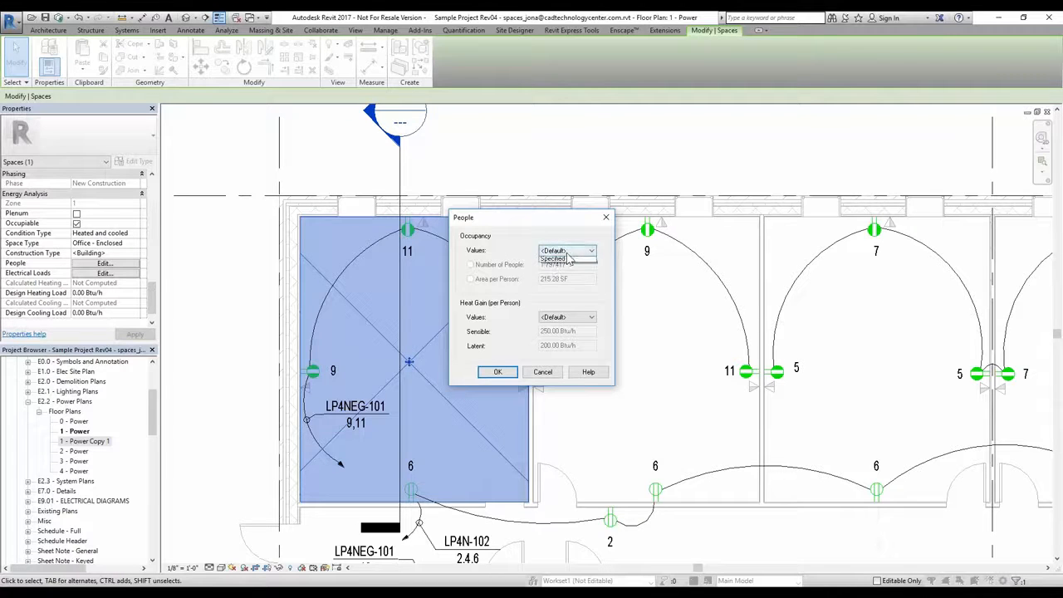
{"action": "left_click", "coordinate": [560, 268]}
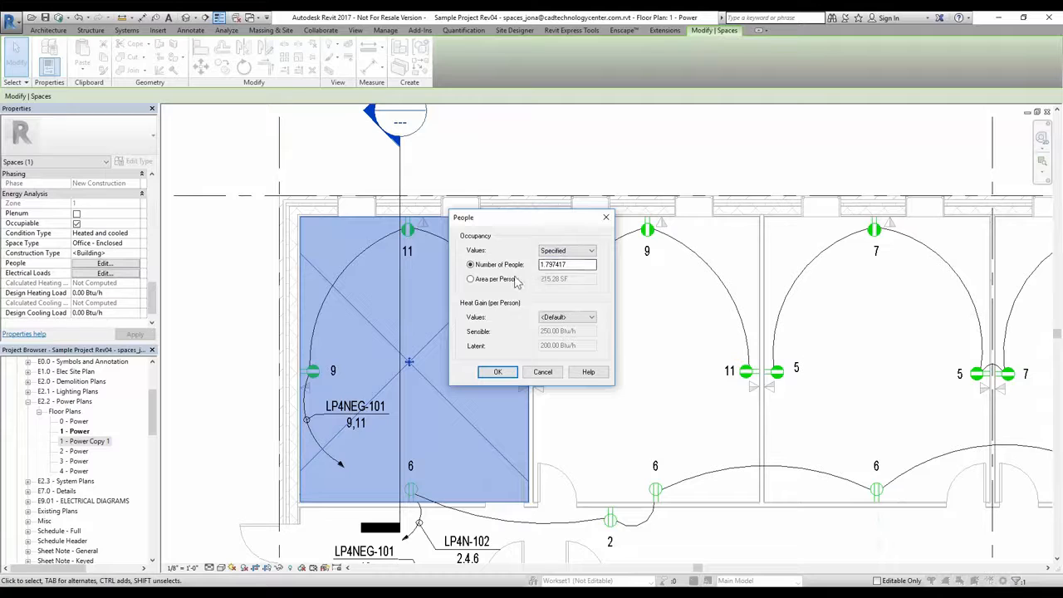
{"action": "left_click_drag", "start_coordinate": [575, 264], "coordinate": [524, 264]}
{"action": "left_click", "coordinate": [486, 281]}
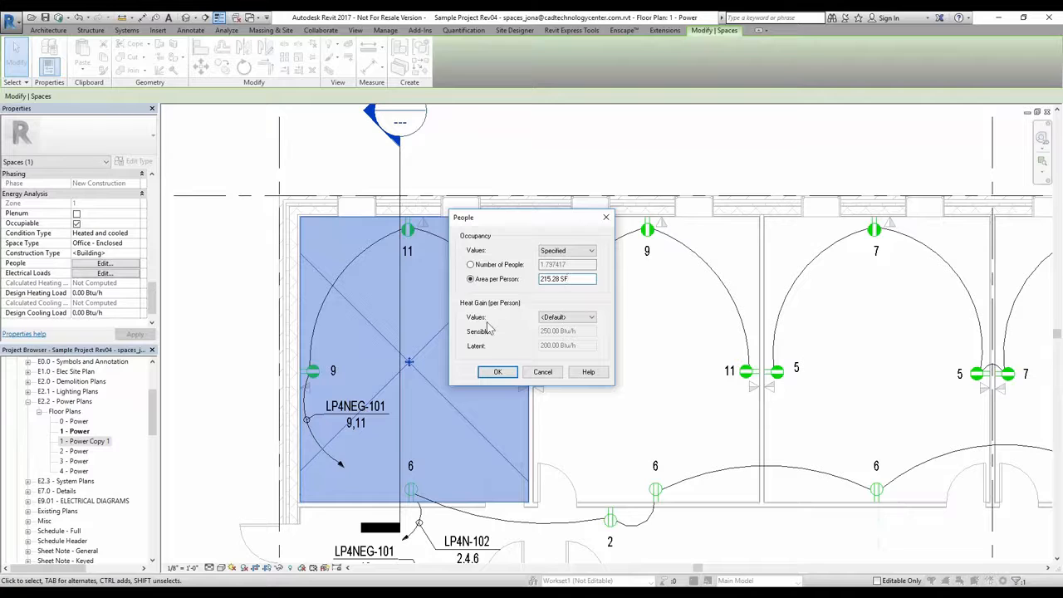
{"action": "left_click", "coordinate": [562, 320]}
{"action": "left_click", "coordinate": [567, 331]}
{"action": "left_click_drag", "start_coordinate": [586, 330], "coordinate": [529, 327]}
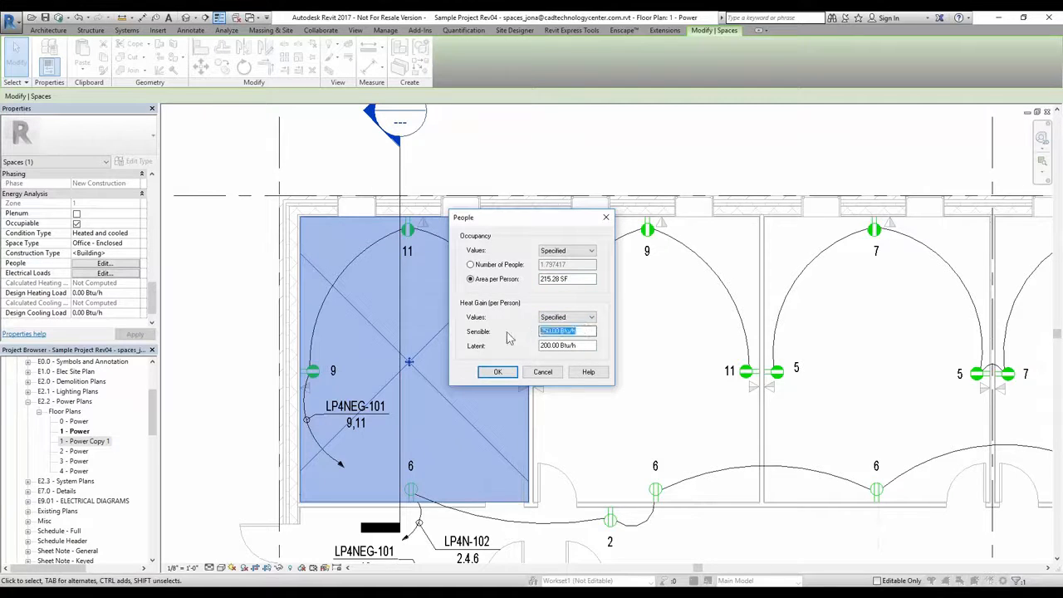
{"action": "left_click", "coordinate": [568, 317]}
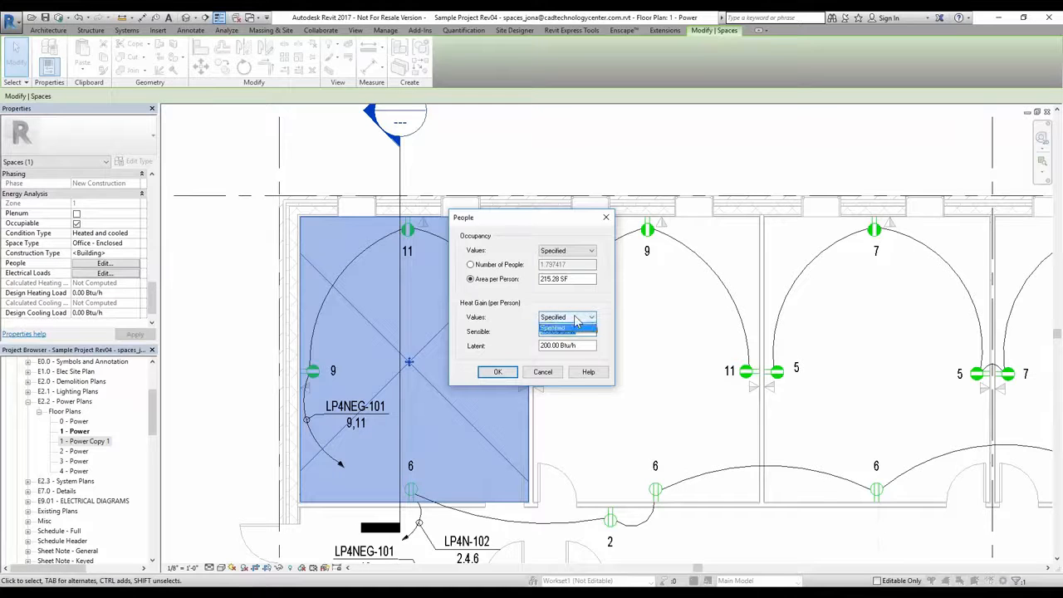
{"action": "left_click", "coordinate": [561, 338]}
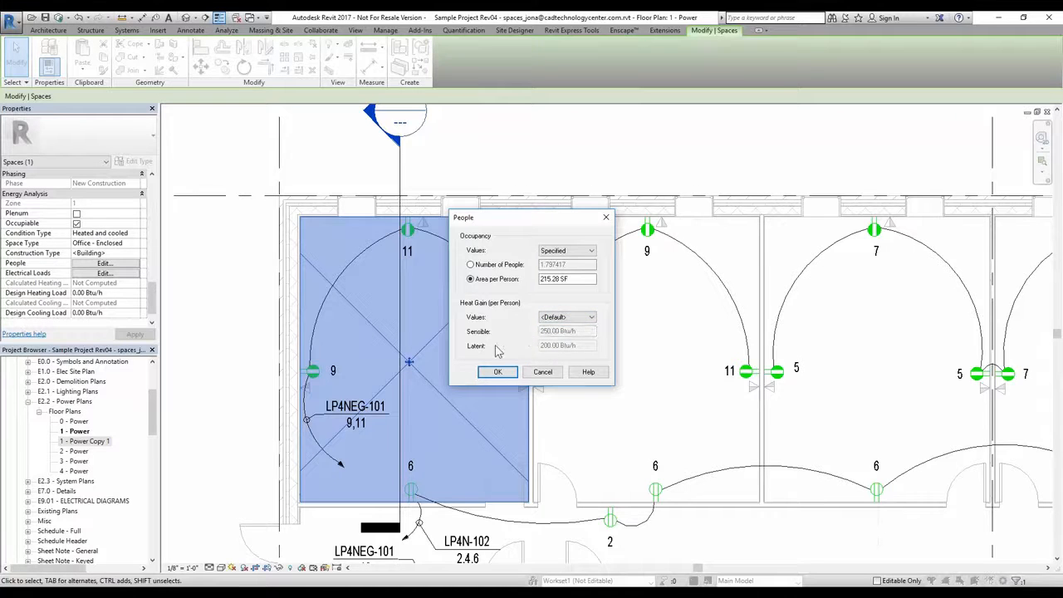
{"action": "left_click", "coordinate": [542, 372]}
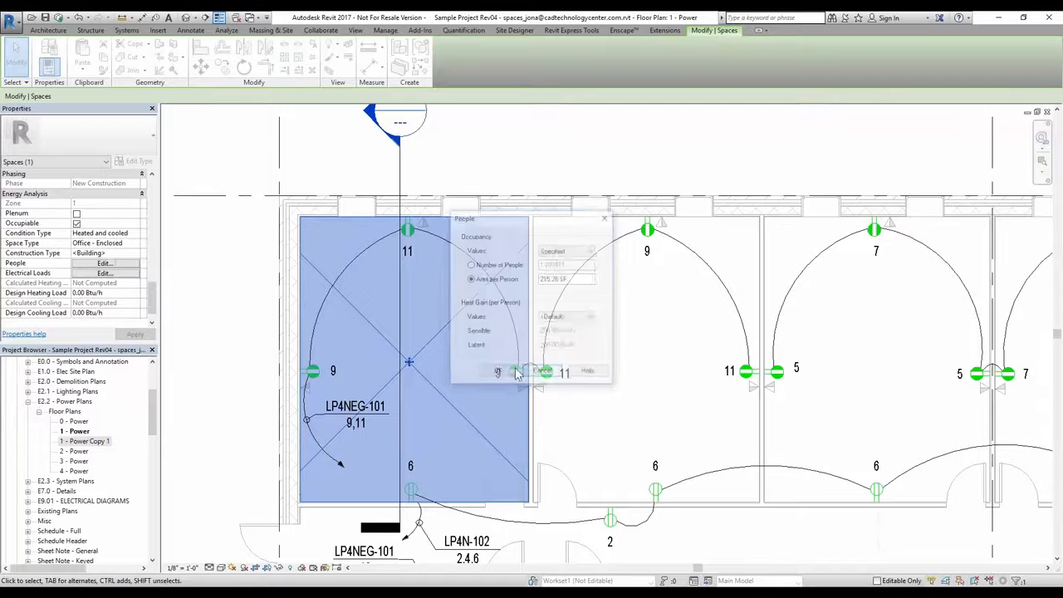
Review the space's Electrical Loads settings without changing them, and check its design heating and cooling load values
{"action": "left_click", "coordinate": [105, 273]}
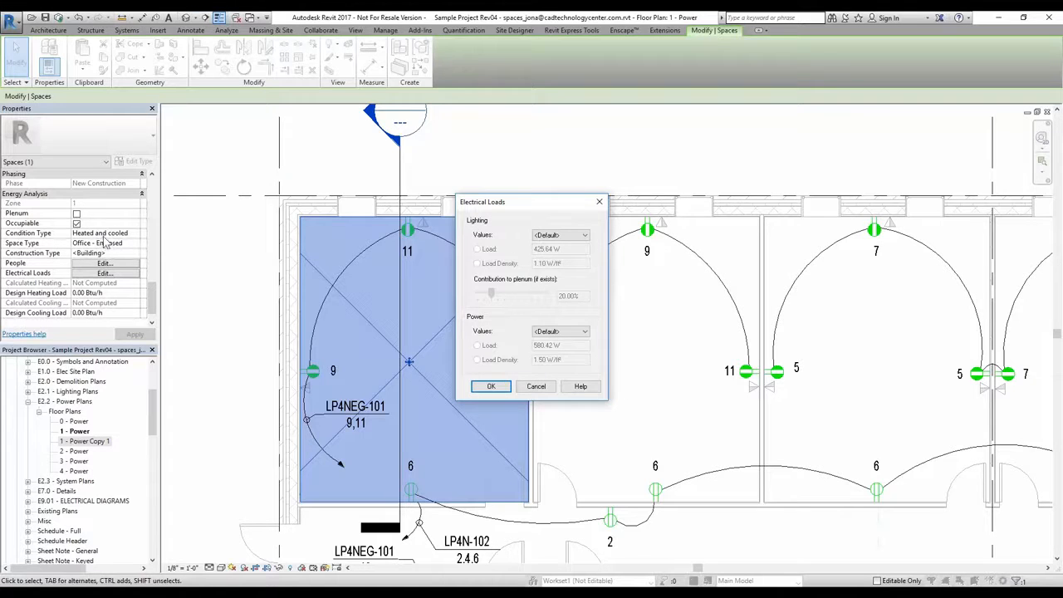
{"action": "left_click", "coordinate": [535, 386]}
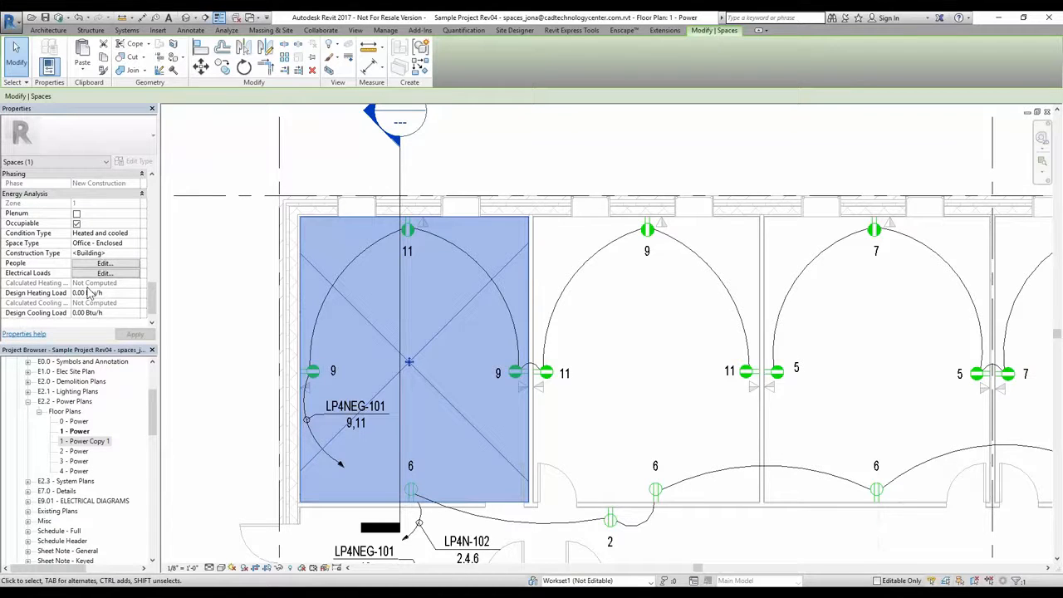
{"action": "left_click", "coordinate": [152, 322]}
{"action": "left_click", "coordinate": [123, 283]}
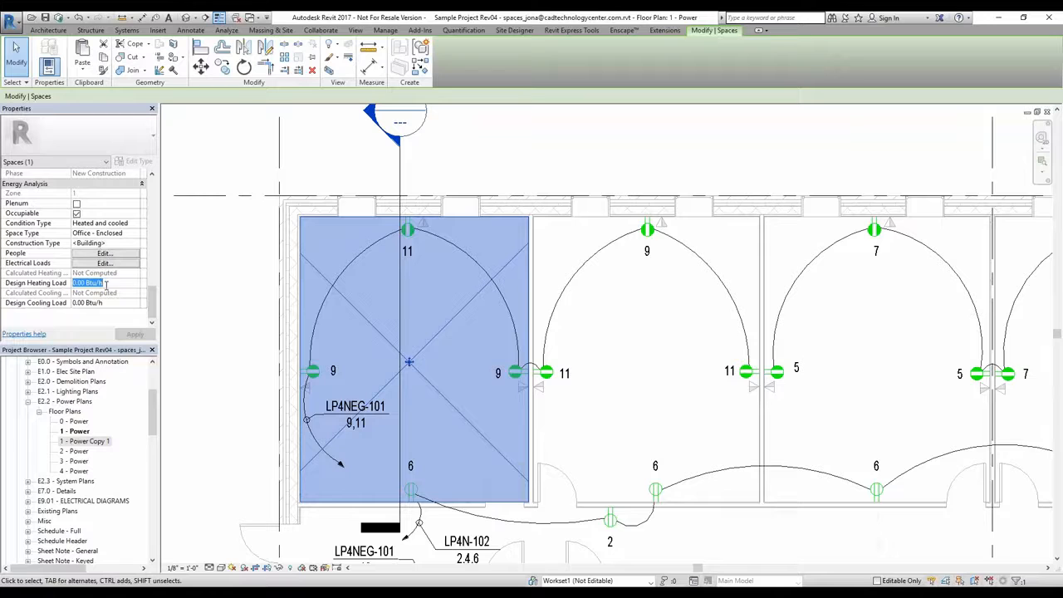
{"action": "left_click", "coordinate": [223, 317]}
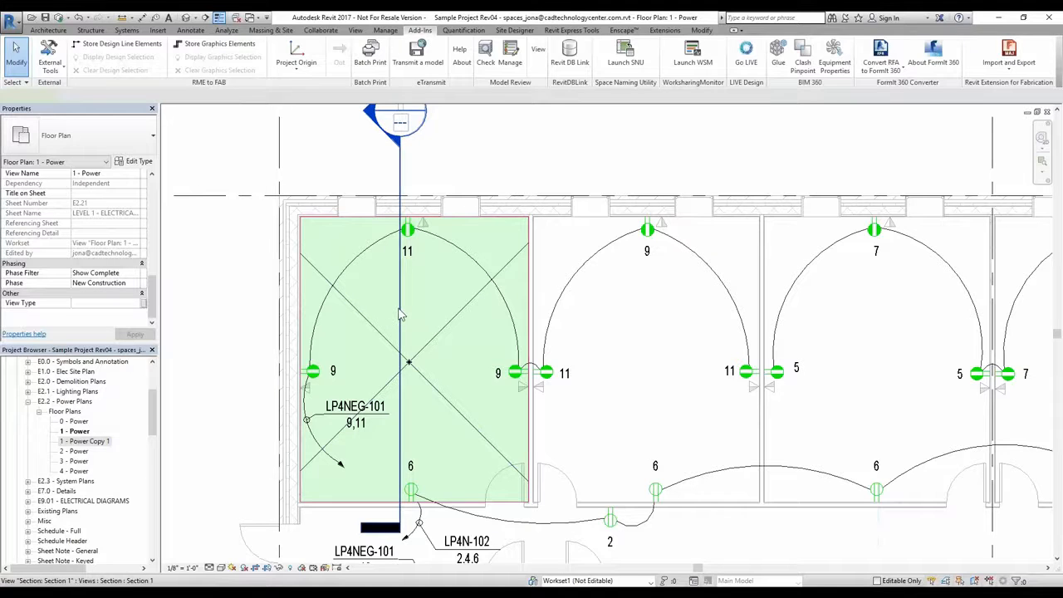
Flip the section through the corner office and open its section view to inspect the space's vertical extent
{"action": "left_click", "coordinate": [401, 316]}
{"action": "right_click", "coordinate": [399, 310]}
{"action": "left_click", "coordinate": [424, 322]}
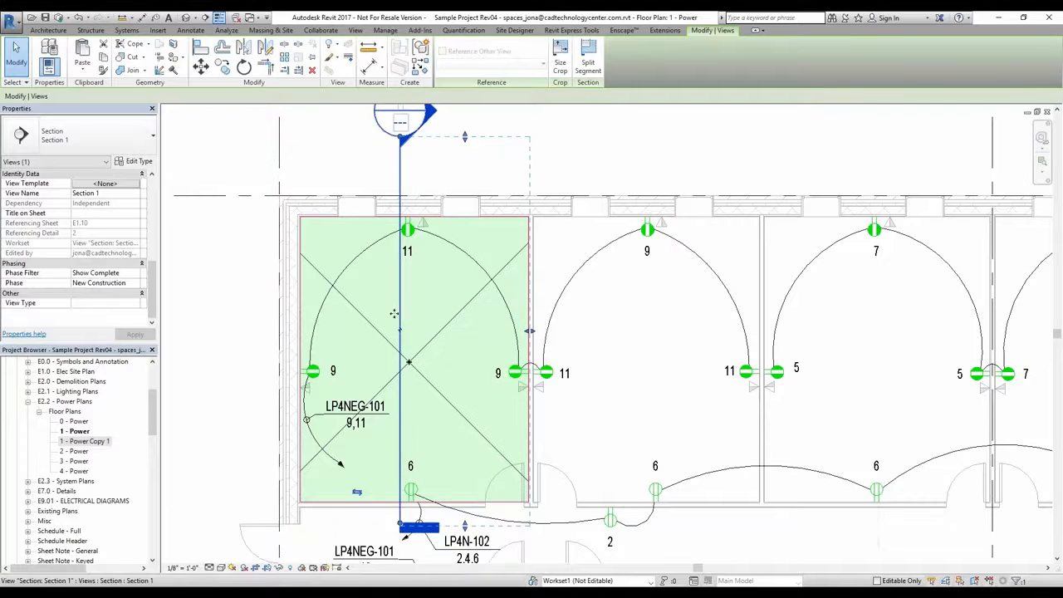
{"action": "right_click", "coordinate": [400, 311]}
{"action": "left_click", "coordinate": [434, 334]}
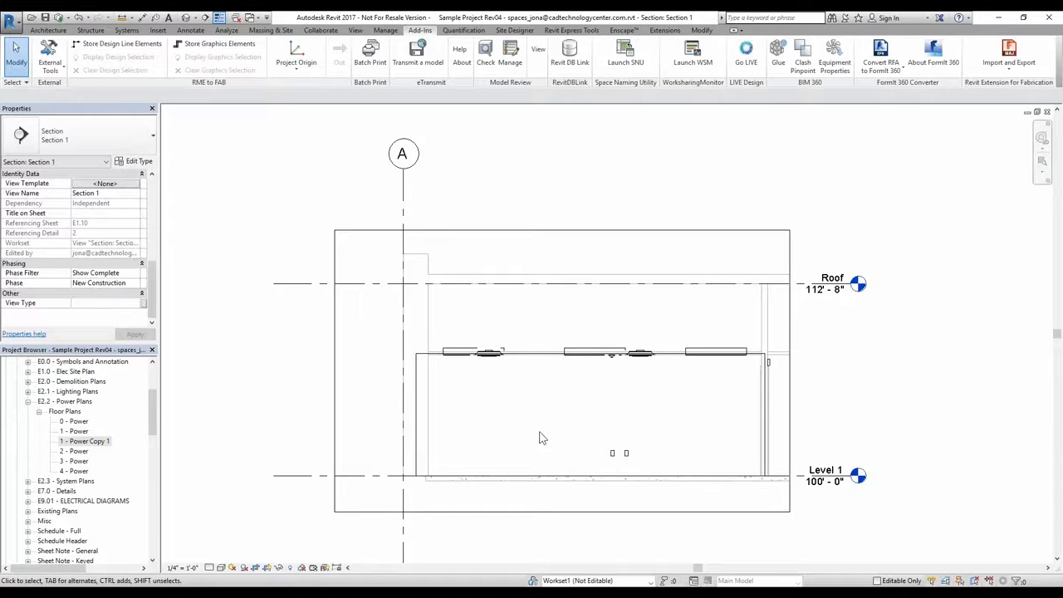
{"action": "left_click", "coordinate": [594, 415]}
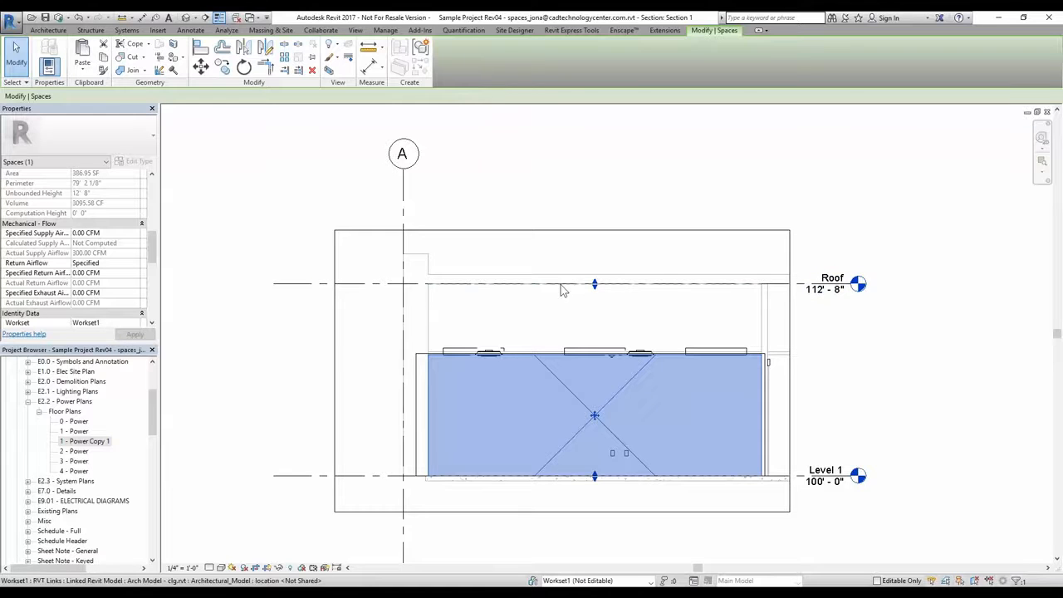
{"action": "key", "text": "Escape"}
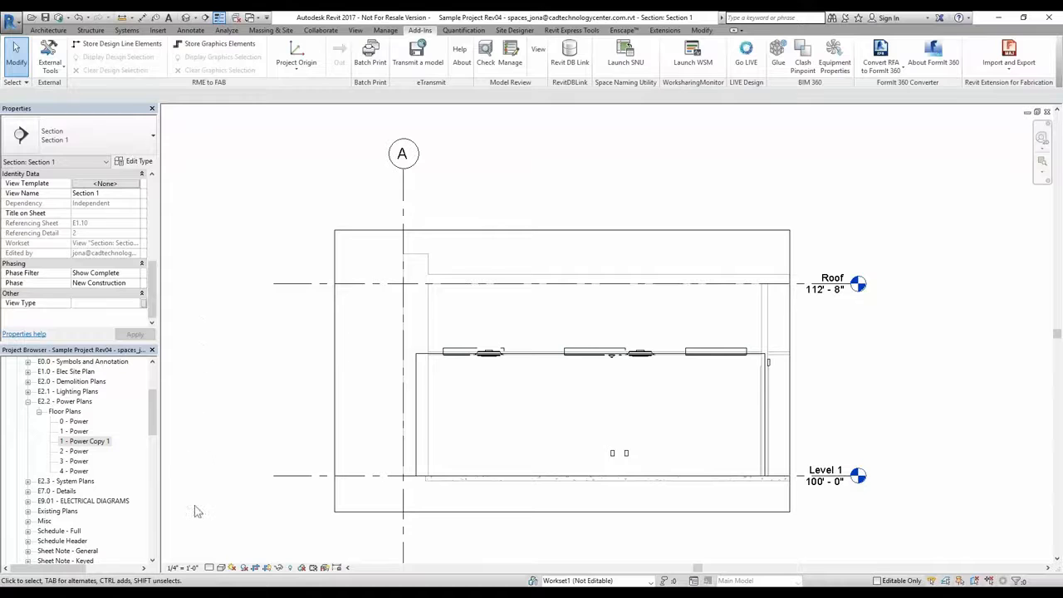
Switch to the Arch Model - clg.rvt window, filter a selection of the whole building down to Ceilings, and turn off their Room Bounding
{"action": "mouse_move", "coordinate": [222, 582]}
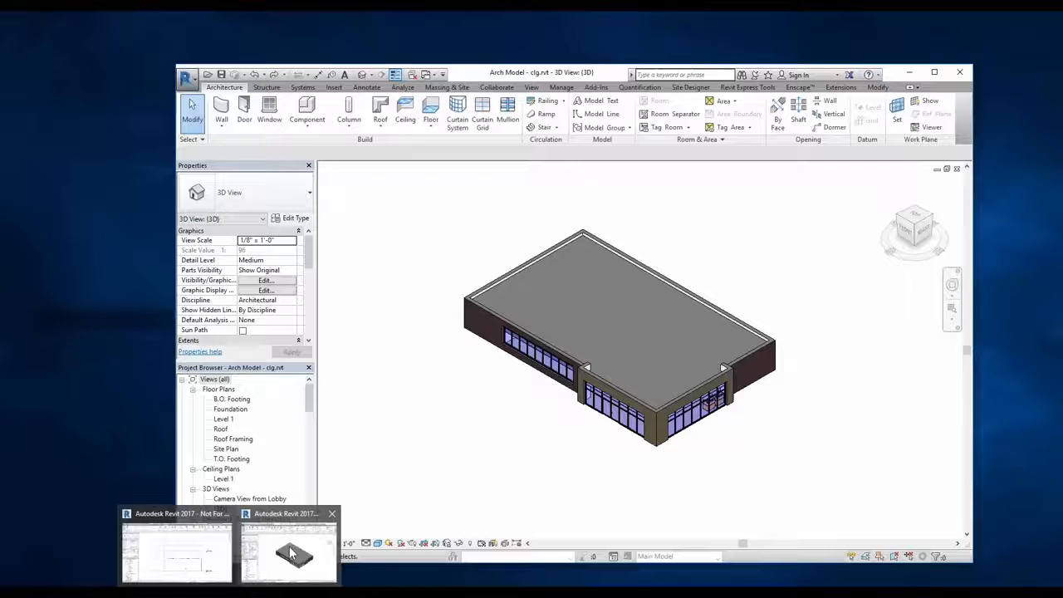
{"action": "left_click", "coordinate": [291, 550]}
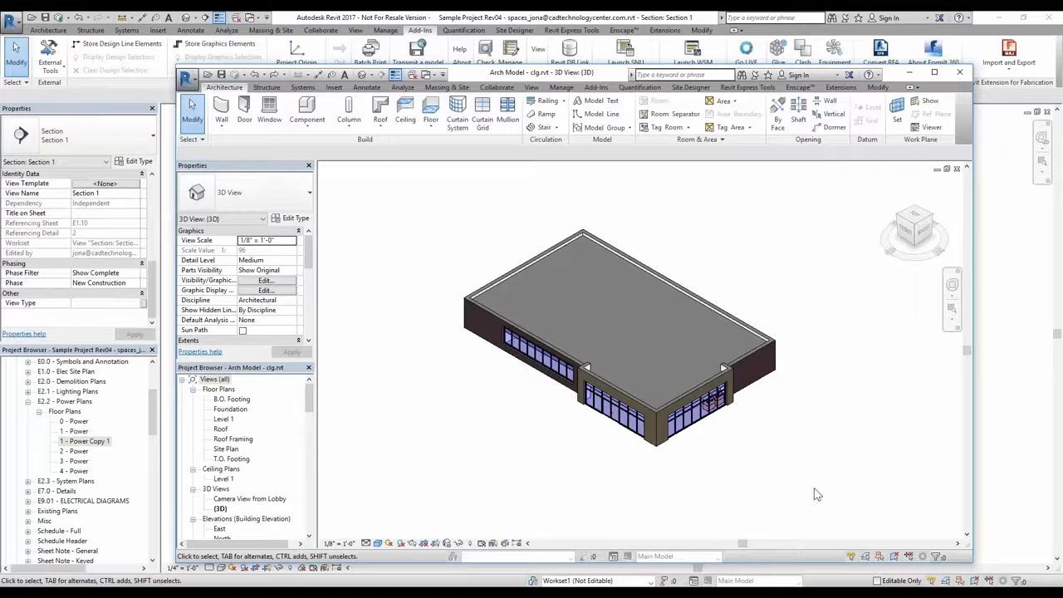
{"action": "left_click_drag", "start_coordinate": [485, 225], "coordinate": [424, 219]}
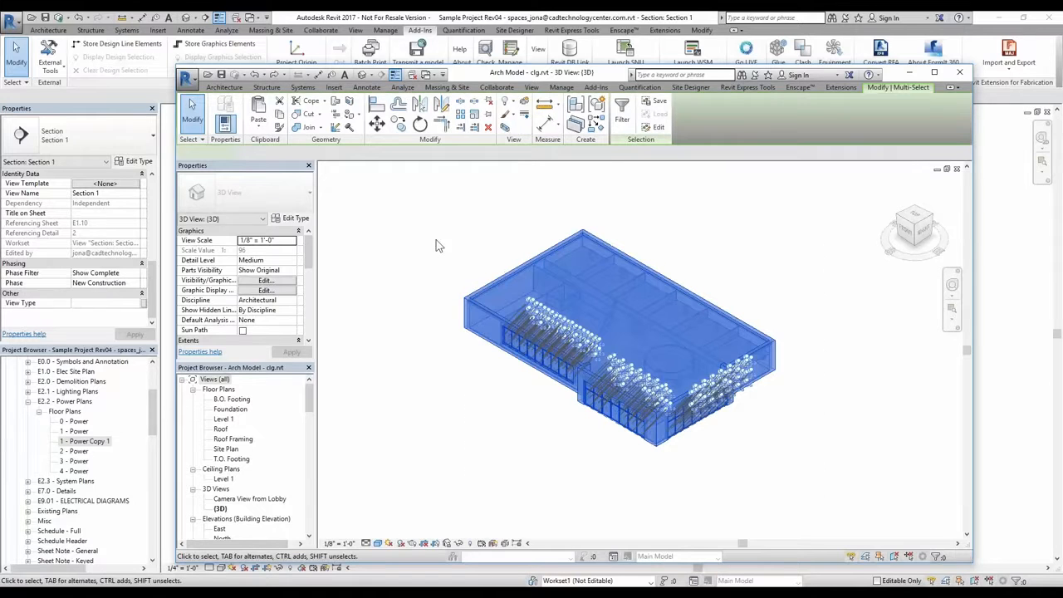
{"action": "left_click", "coordinate": [622, 114]}
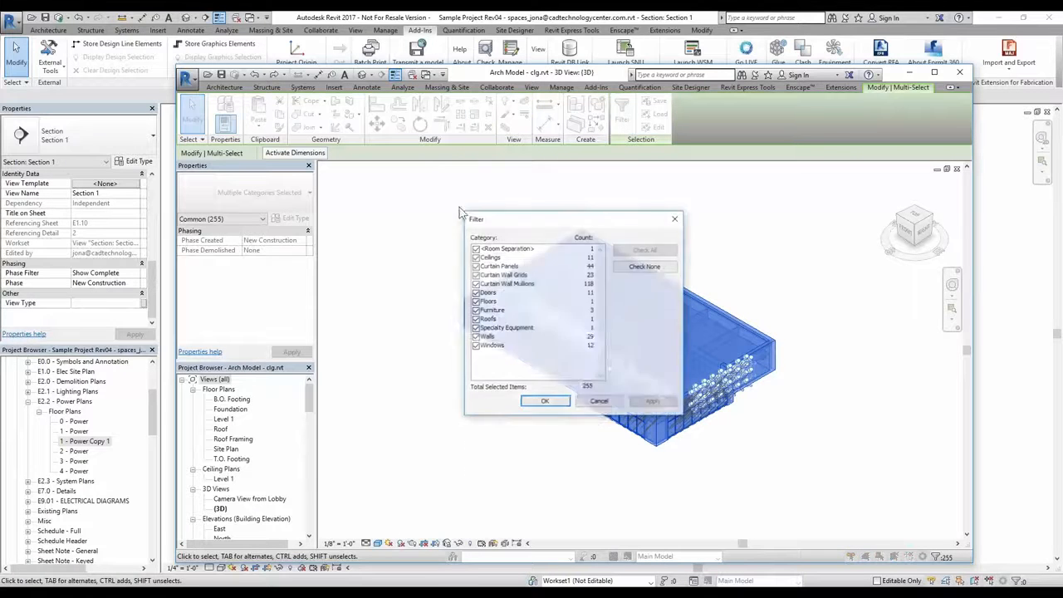
{"action": "left_click", "coordinate": [644, 265]}
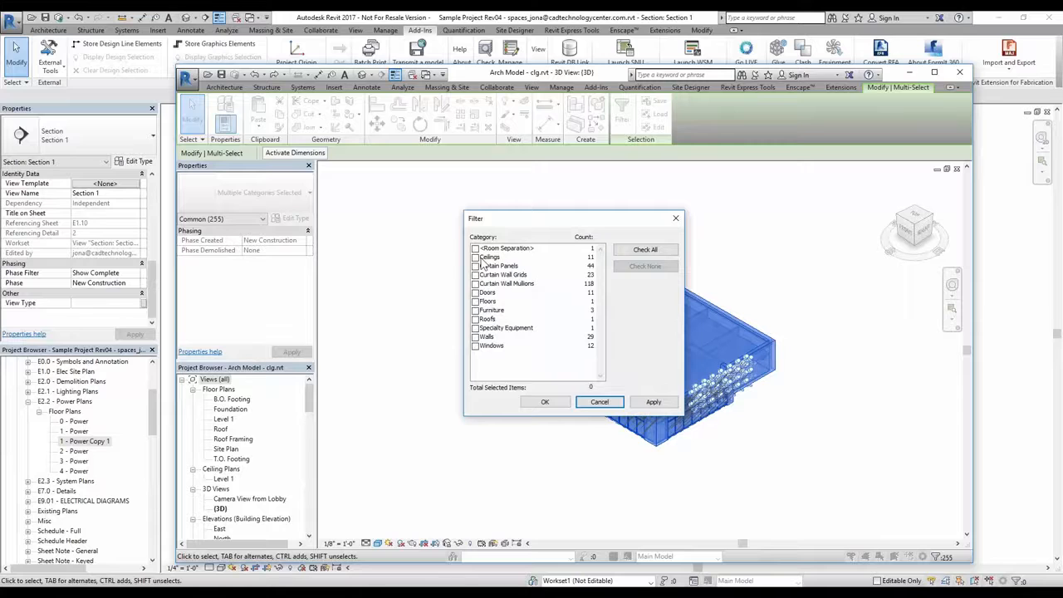
{"action": "left_click", "coordinate": [476, 257]}
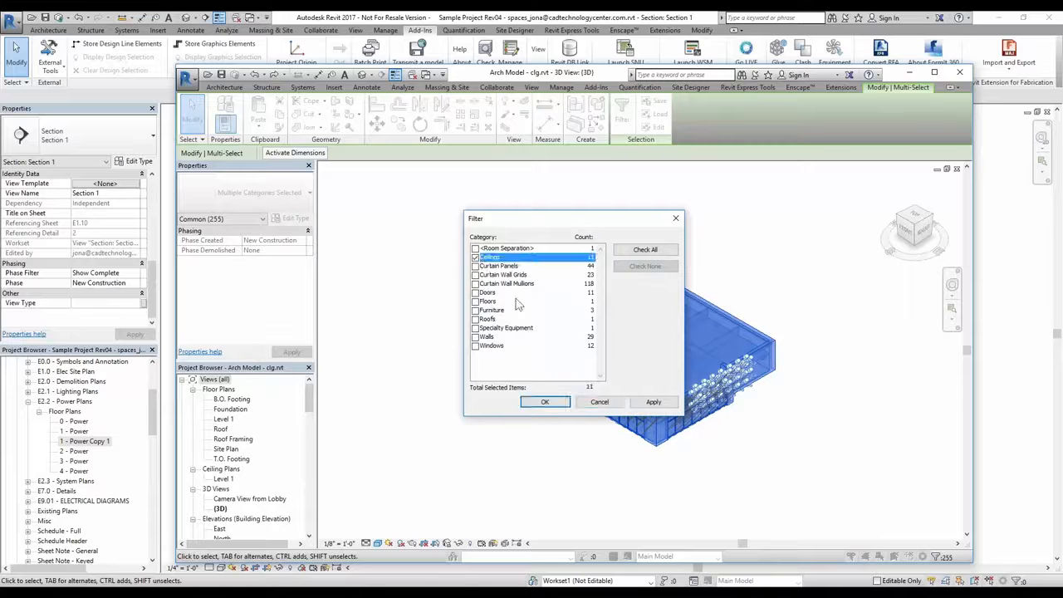
{"action": "left_click", "coordinate": [545, 402]}
{"action": "left_click", "coordinate": [243, 262]}
{"action": "left_click", "coordinate": [390, 334]}
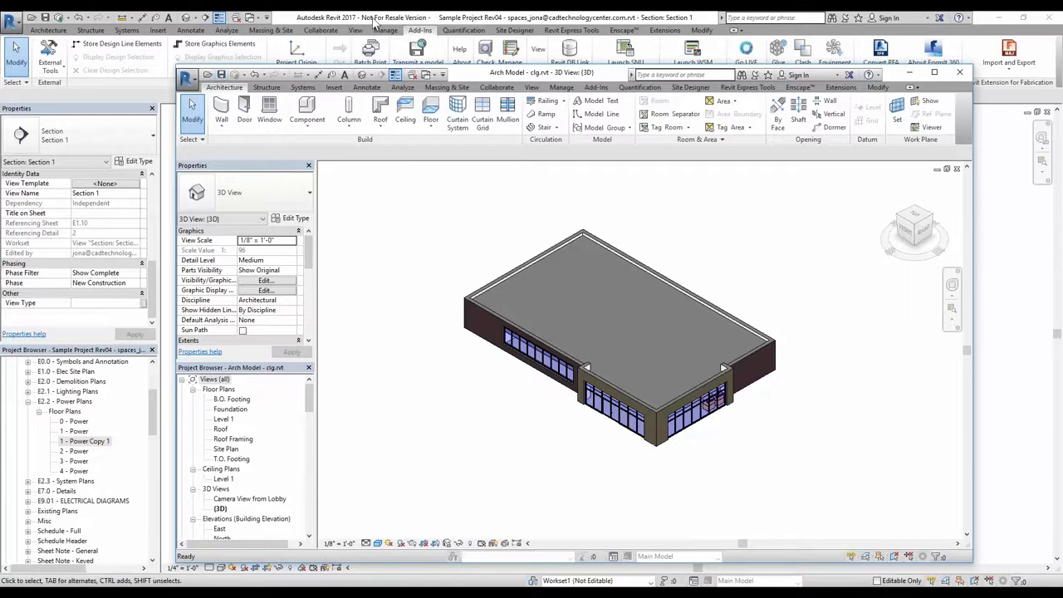
Return to the Sample Project Rev04 window and reload the Arch Model - clg.rvt link without saving the project
{"action": "left_click", "coordinate": [368, 18]}
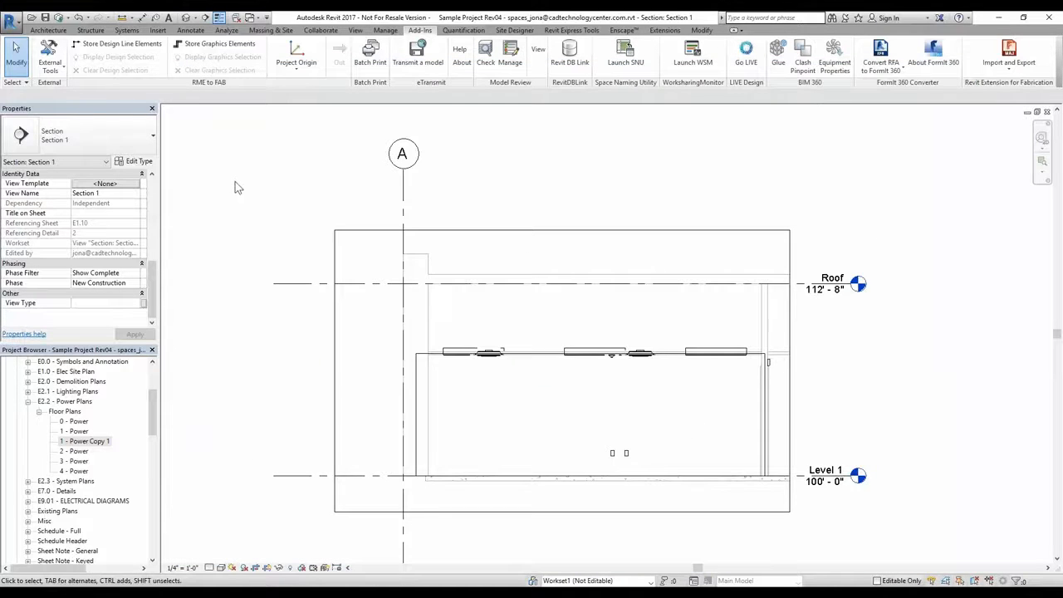
{"action": "left_click", "coordinate": [158, 30]}
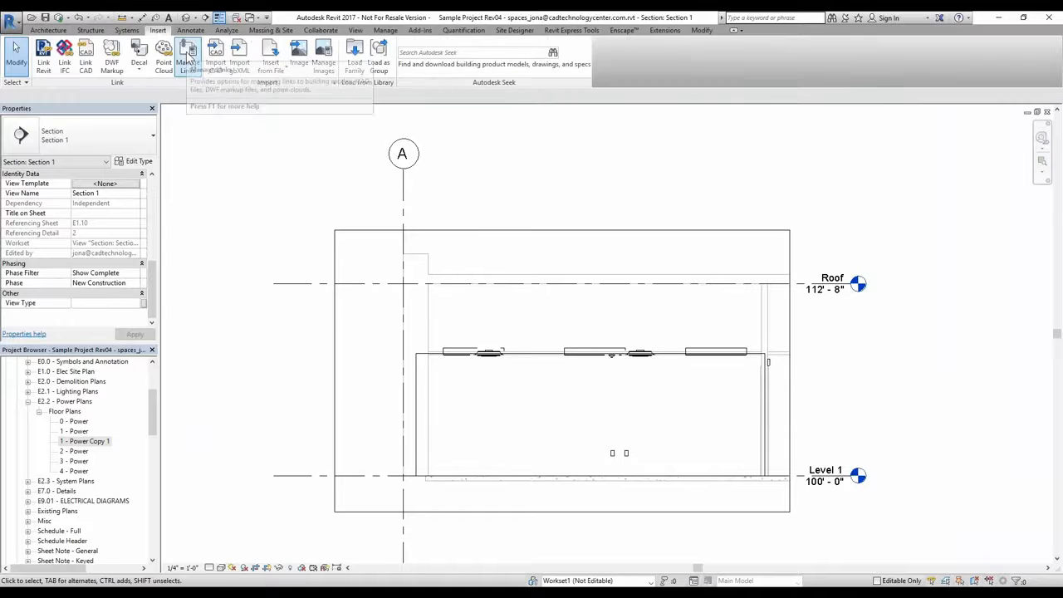
{"action": "left_click", "coordinate": [189, 58]}
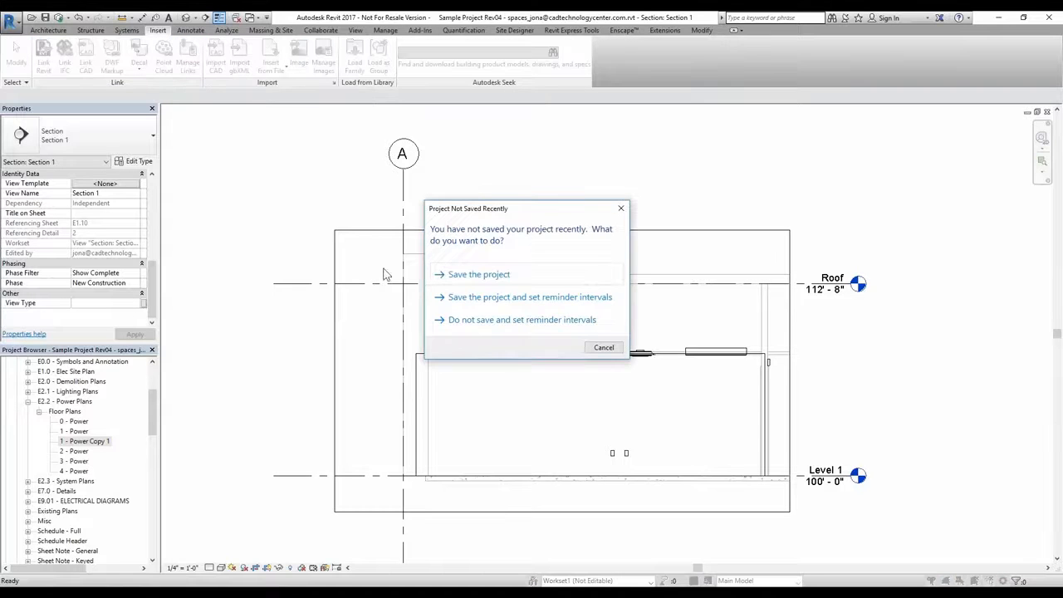
{"action": "left_click", "coordinate": [601, 348]}
{"action": "left_click", "coordinate": [619, 364]}
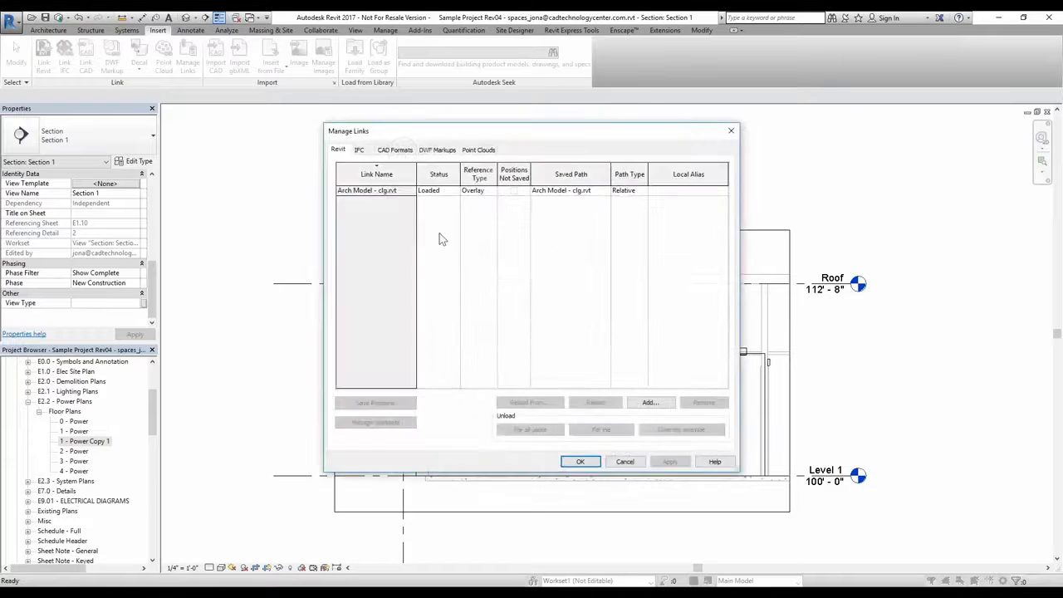
{"action": "left_click", "coordinate": [380, 190]}
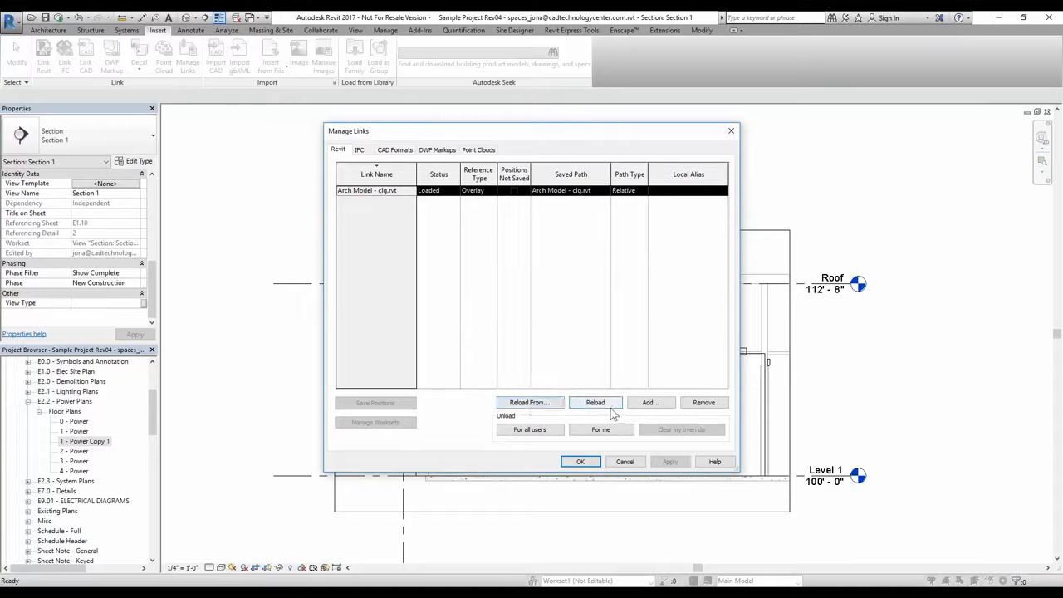
{"action": "left_click", "coordinate": [606, 404]}
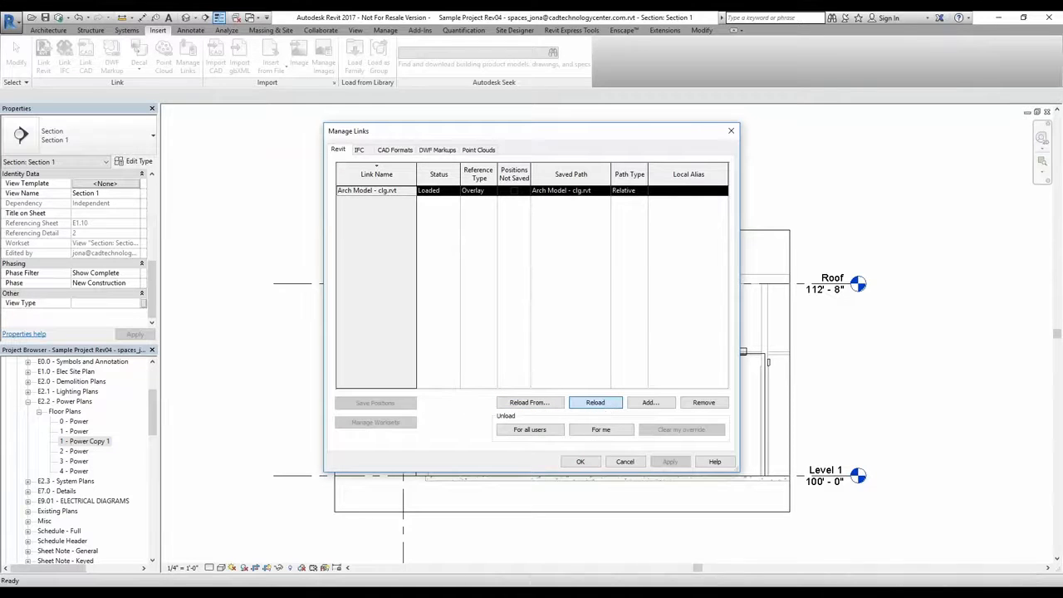
{"action": "left_click", "coordinate": [581, 462]}
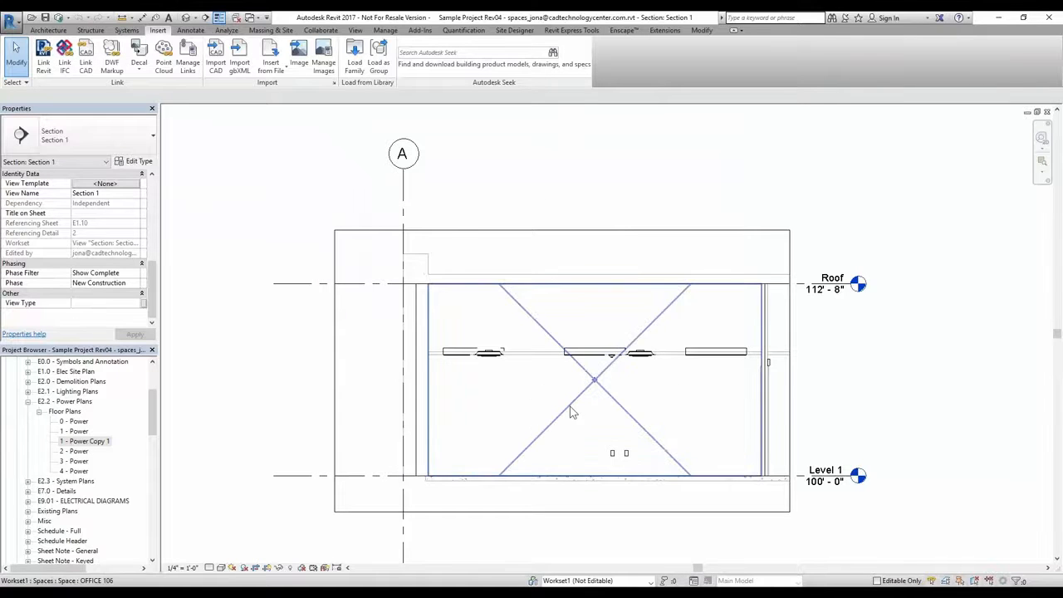
Check the volume and other dimensions of the office space in the section view
{"action": "left_click", "coordinate": [570, 408]}
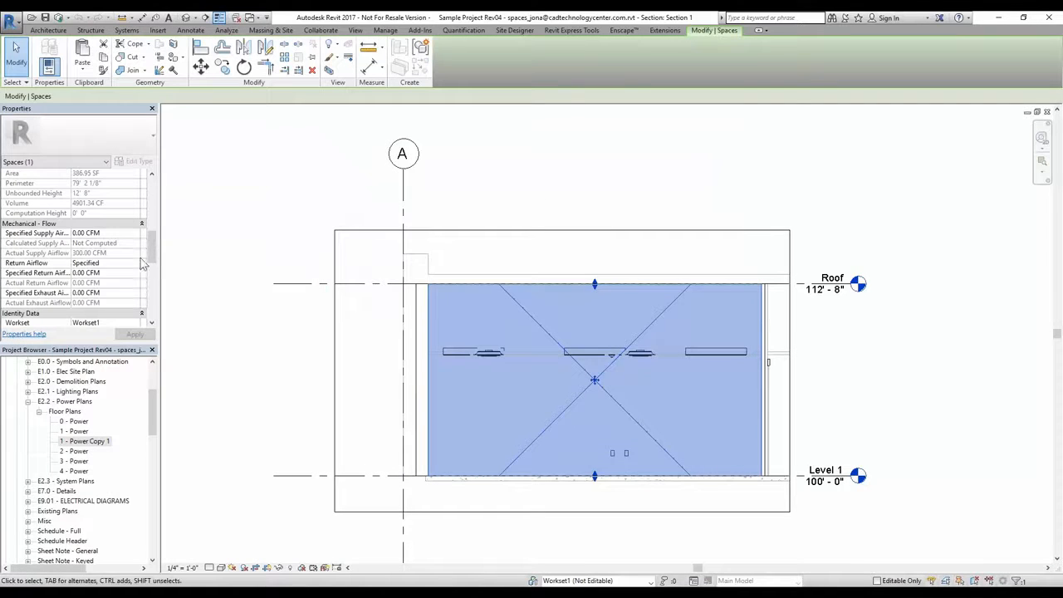
{"action": "mouse_move", "coordinate": [150, 259]}
{"action": "left_mouse_down"}
{"action": "mouse_move", "coordinate": [155, 277]}
{"action": "mouse_move", "coordinate": [153, 243]}
{"action": "left_mouse_up"}
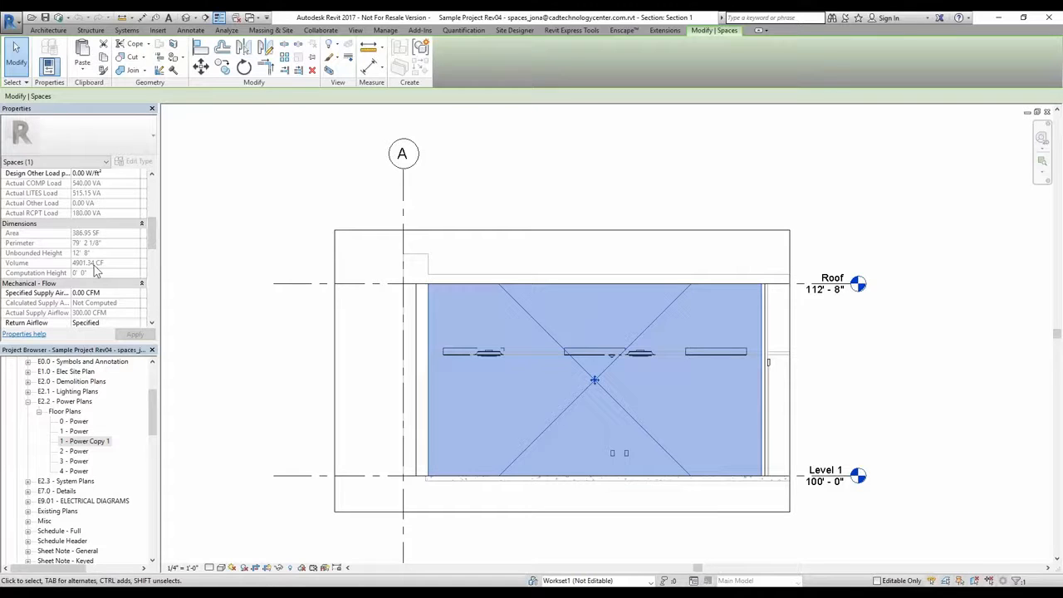
{"action": "left_click", "coordinate": [264, 311]}
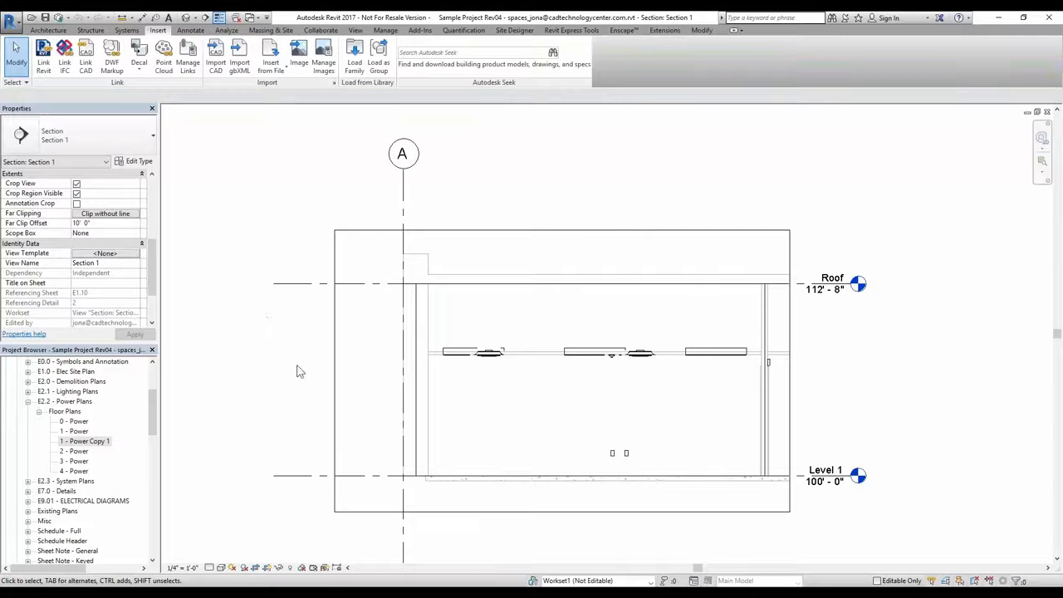
Open the 1 - Power Copy 1 floor plan at the row of offices along grid A
{"action": "key", "text": "ctrl+Tab"}
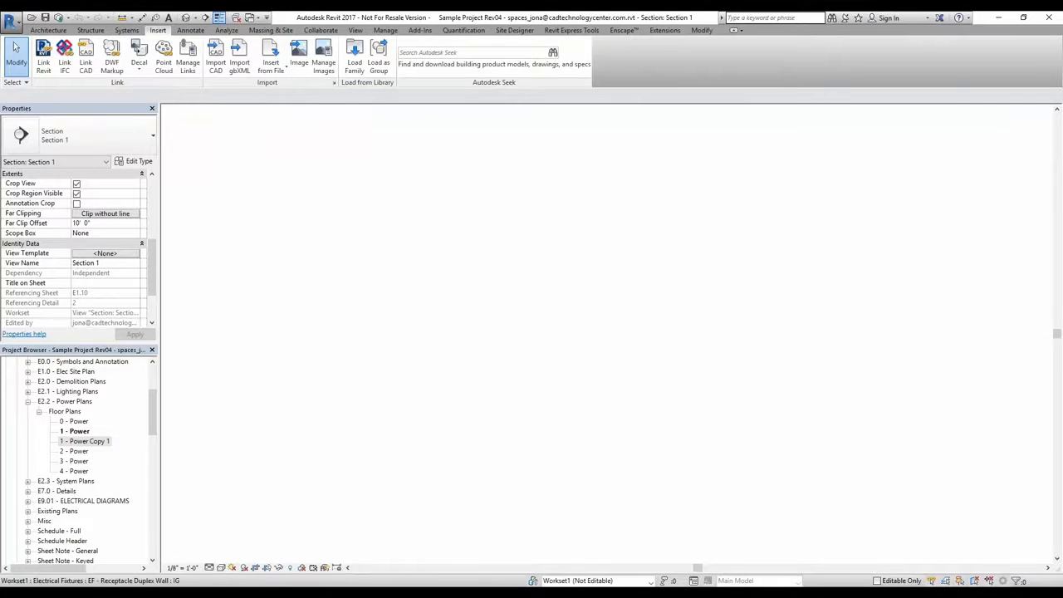
{"action": "double_click", "coordinate": [88, 443]}
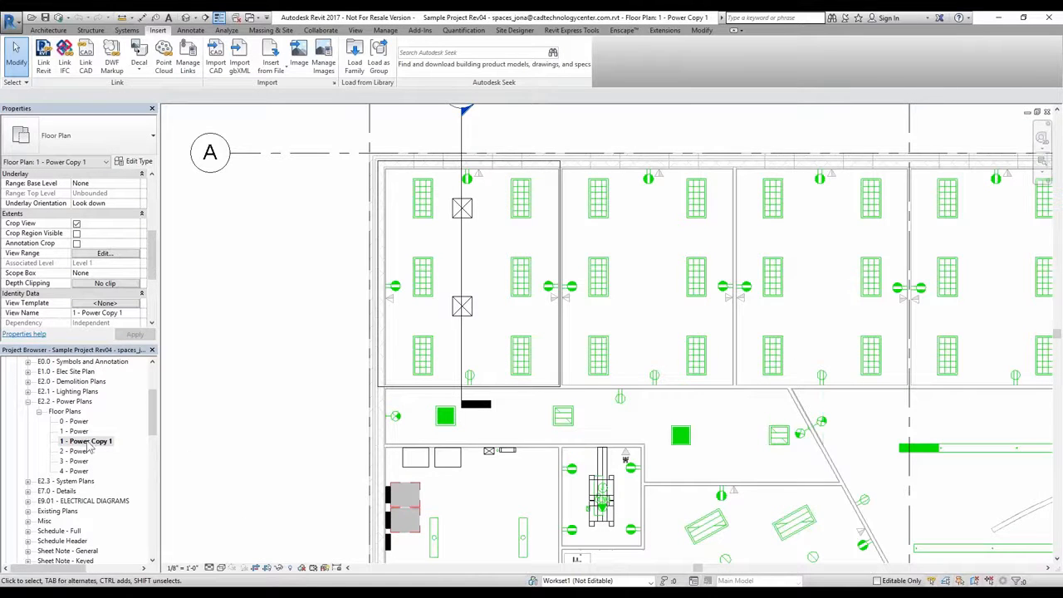
{"action": "middle_click_drag", "start_coordinate": [438, 391], "coordinate": [319, 470]}
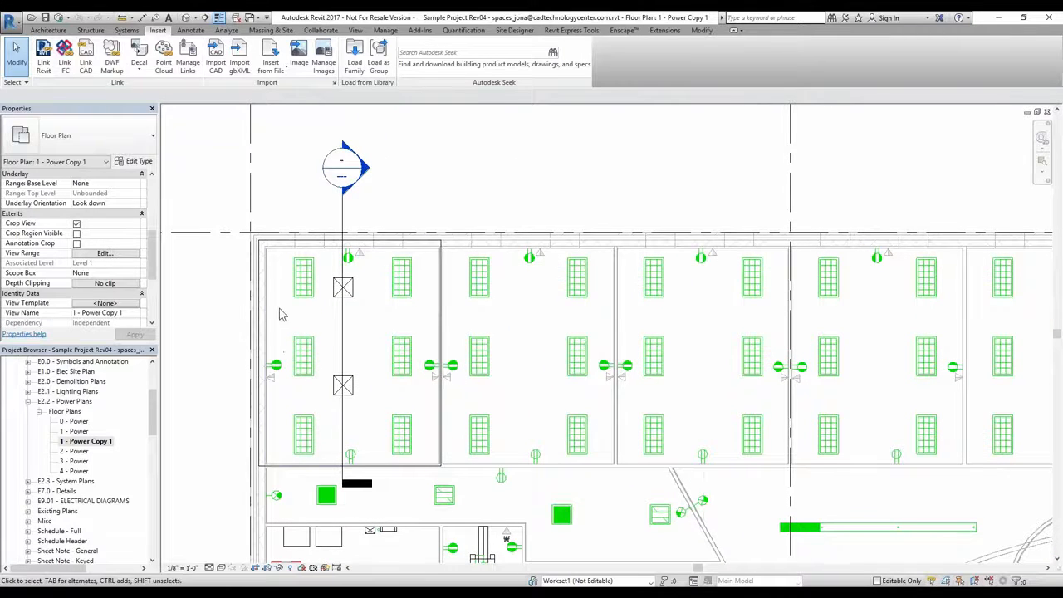
Examine the properties of a lay-in light fixture, a supply diffuser and the space itself in the corner office
{"action": "left_click", "coordinate": [402, 432]}
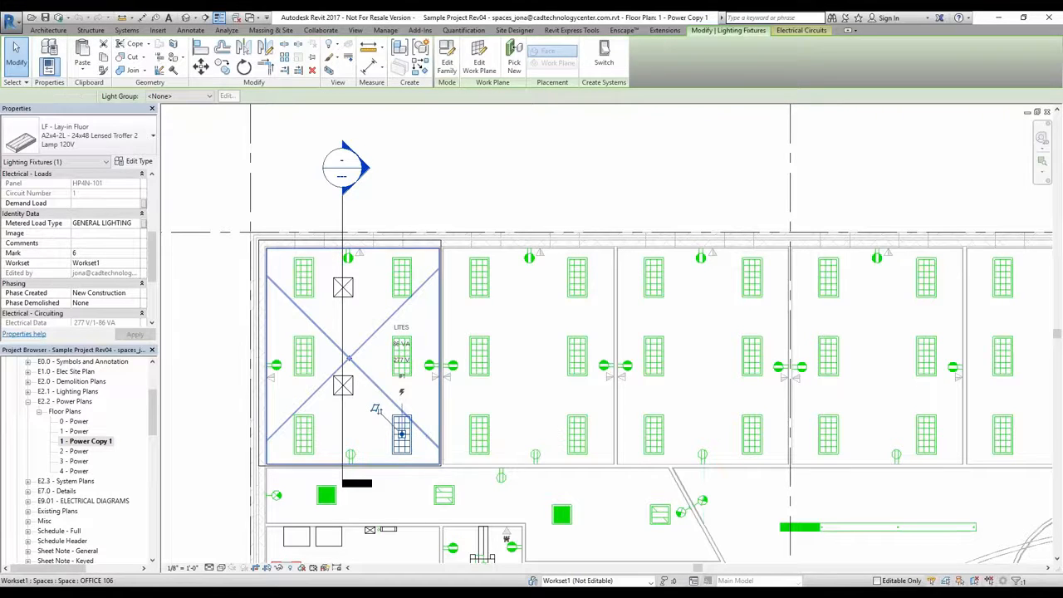
{"action": "left_click", "coordinate": [421, 434]}
{"action": "left_click", "coordinate": [347, 389]}
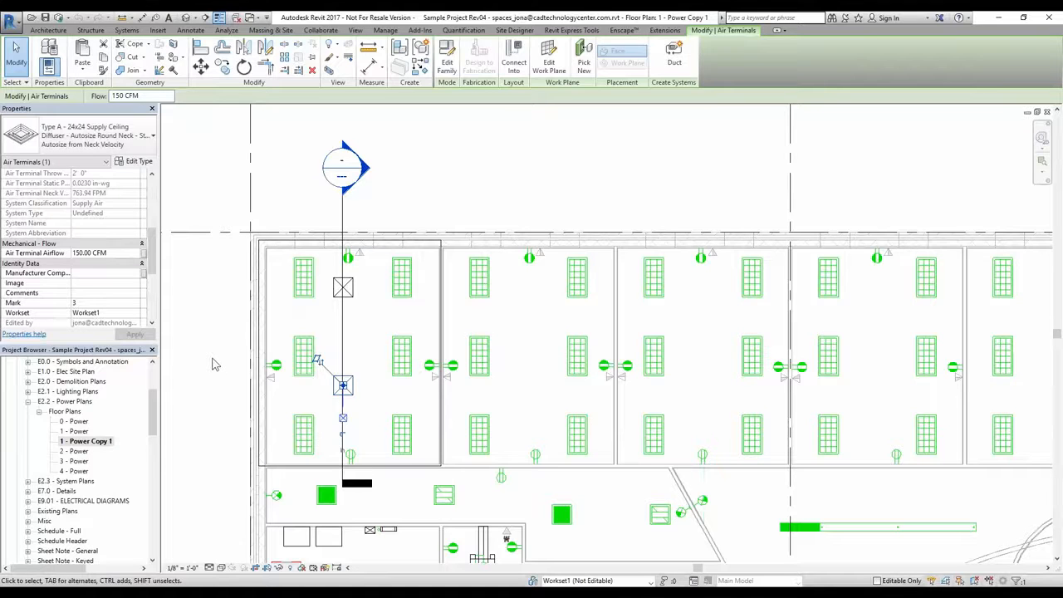
{"action": "key", "text": "Escape"}
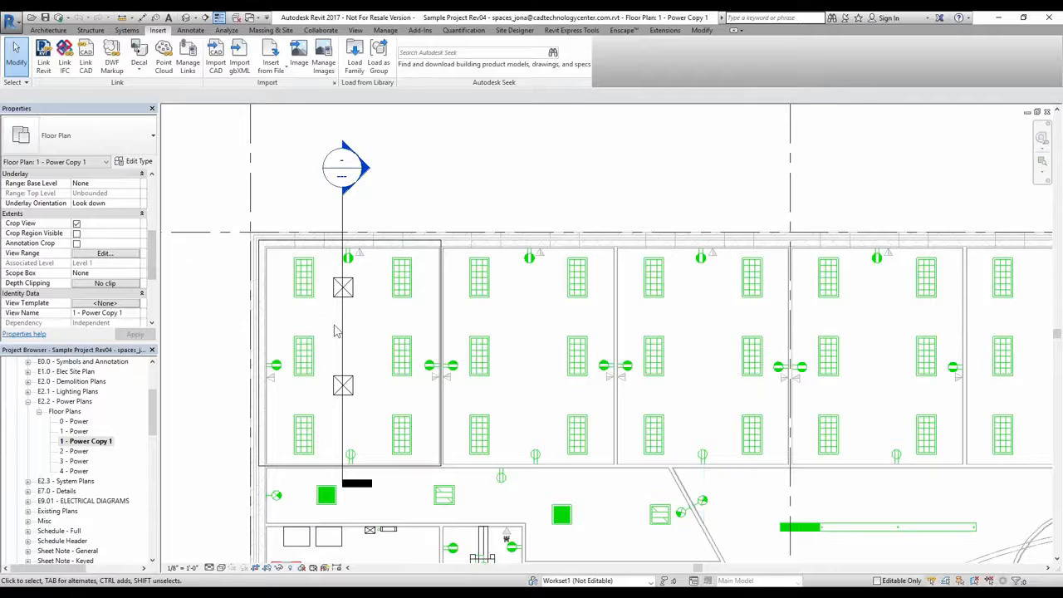
{"action": "left_click", "coordinate": [371, 345]}
{"action": "scroll", "coordinate": [152, 212], "scroll_direction": "up", "scroll_amount": 5}
{"action": "scroll", "coordinate": [152, 211], "scroll_direction": "up", "scroll_amount": 1}
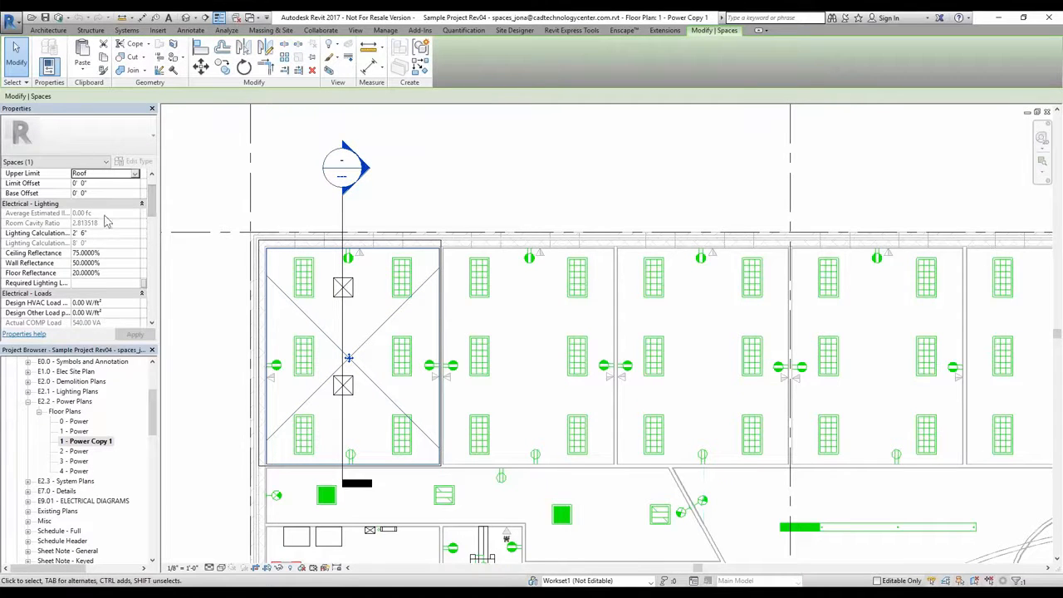
Assign 2x4 2Lamp.ies as the photometric web file of the lay-in fluorescent fixture type in the corner office
{"action": "left_click", "coordinate": [303, 275]}
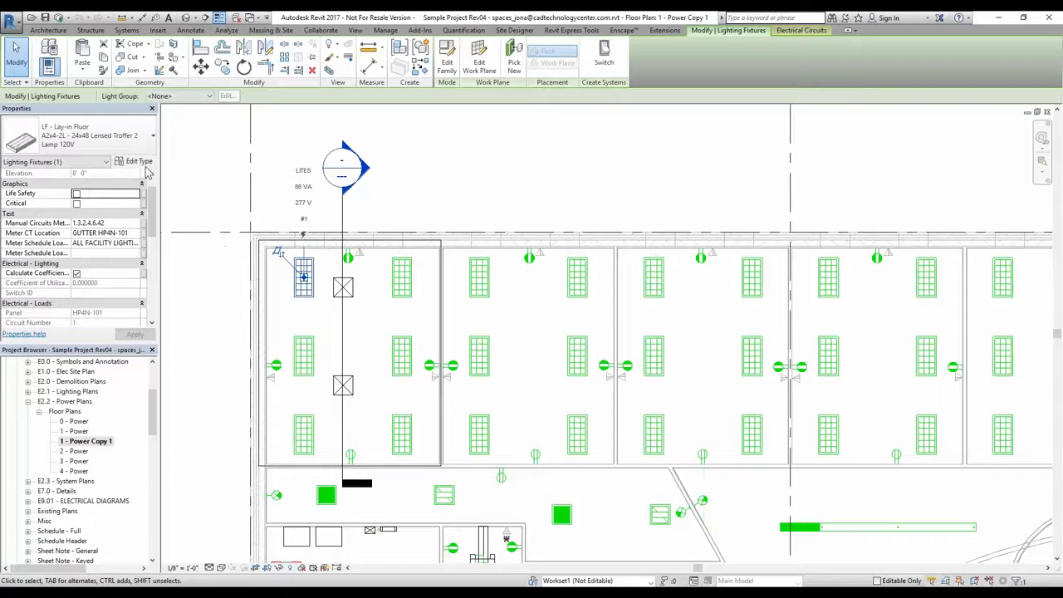
{"action": "left_click", "coordinate": [141, 162]}
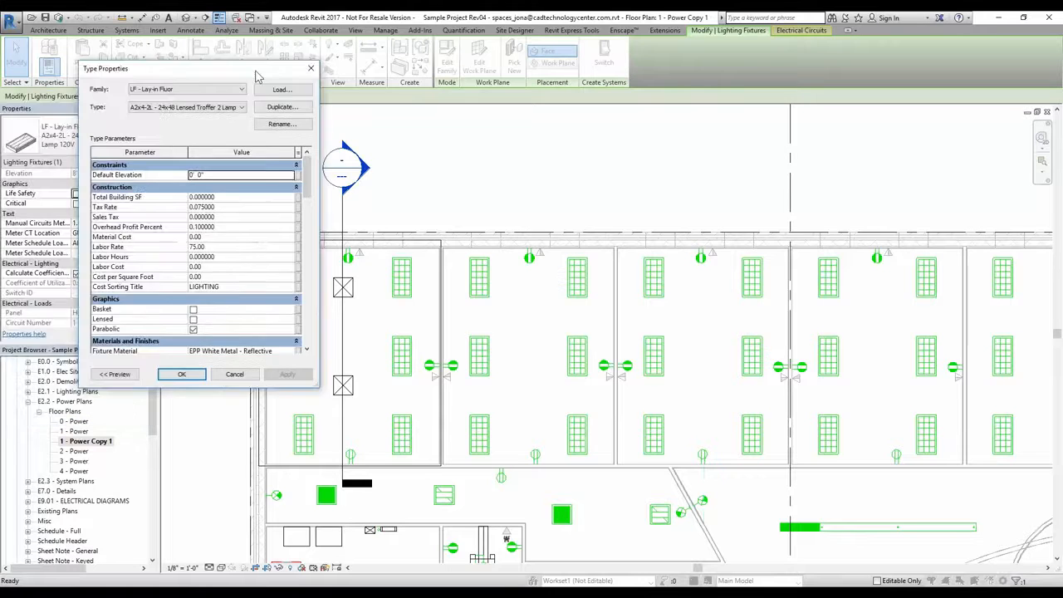
{"action": "left_click_drag", "start_coordinate": [521, 199], "coordinate": [523, 328]}
{"action": "left_click", "coordinate": [487, 250]}
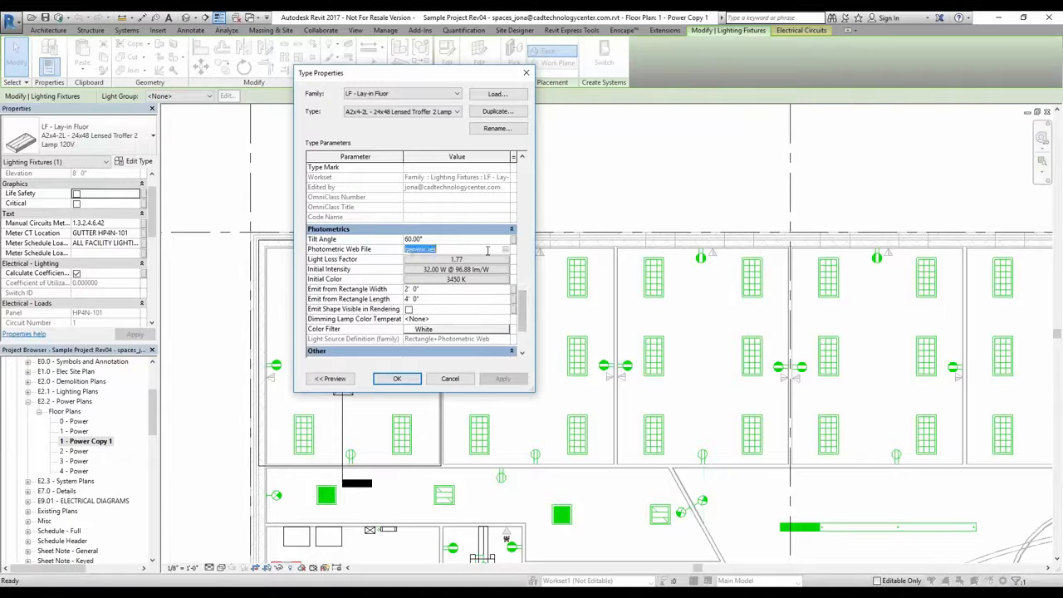
{"action": "left_click", "coordinate": [506, 250]}
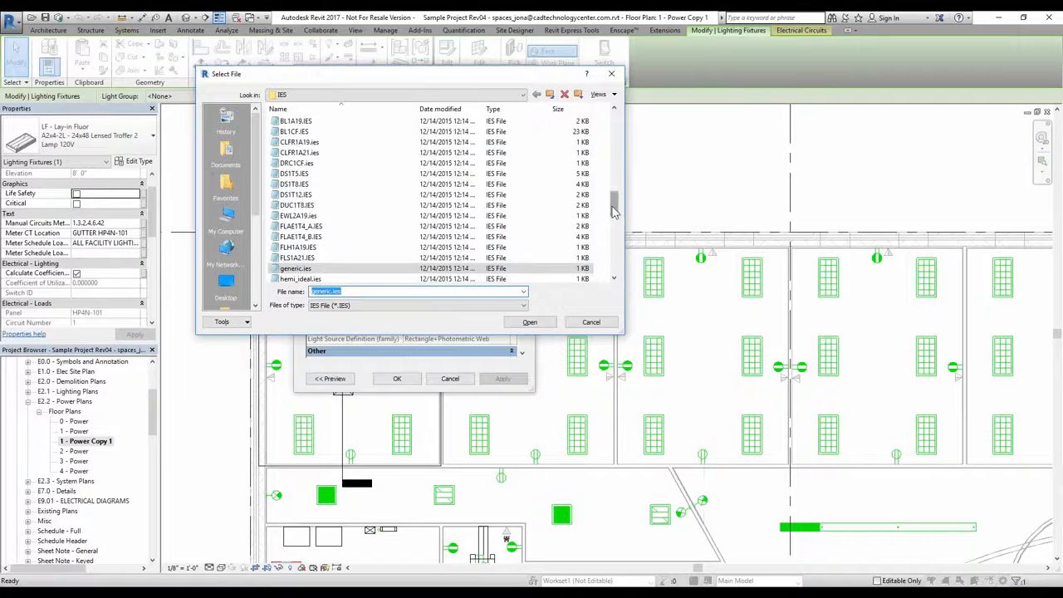
{"action": "left_click_drag", "start_coordinate": [613, 210], "coordinate": [615, 124]}
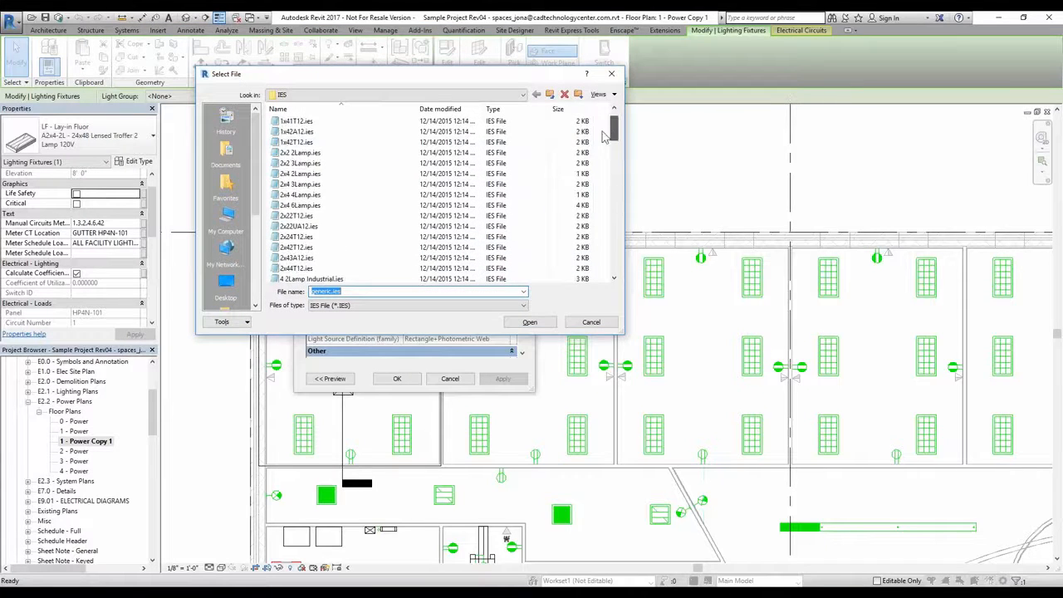
{"action": "left_click", "coordinate": [308, 173]}
{"action": "left_click", "coordinate": [531, 323]}
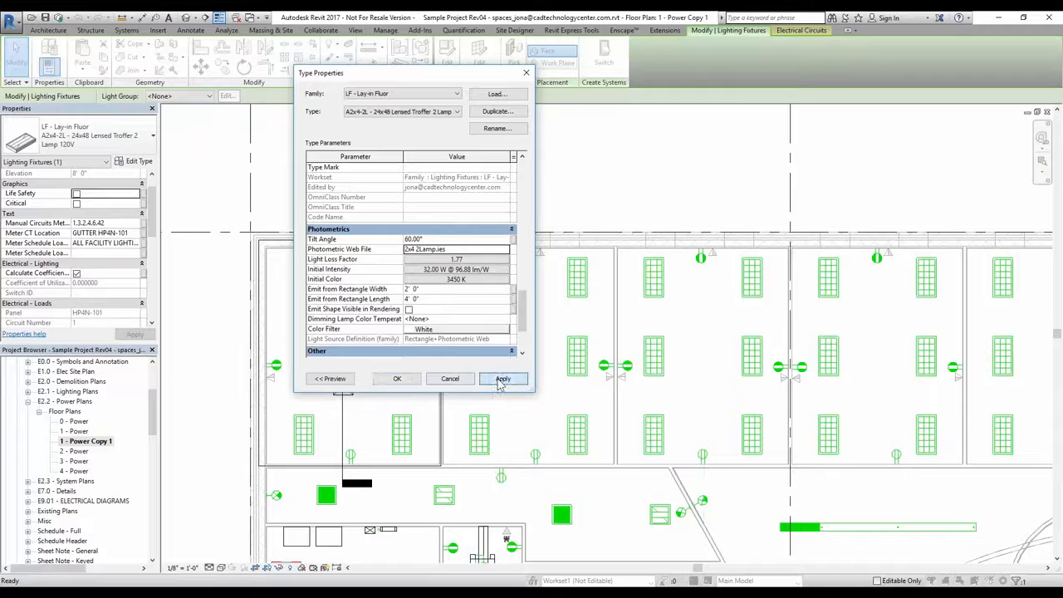
{"action": "left_click", "coordinate": [398, 379]}
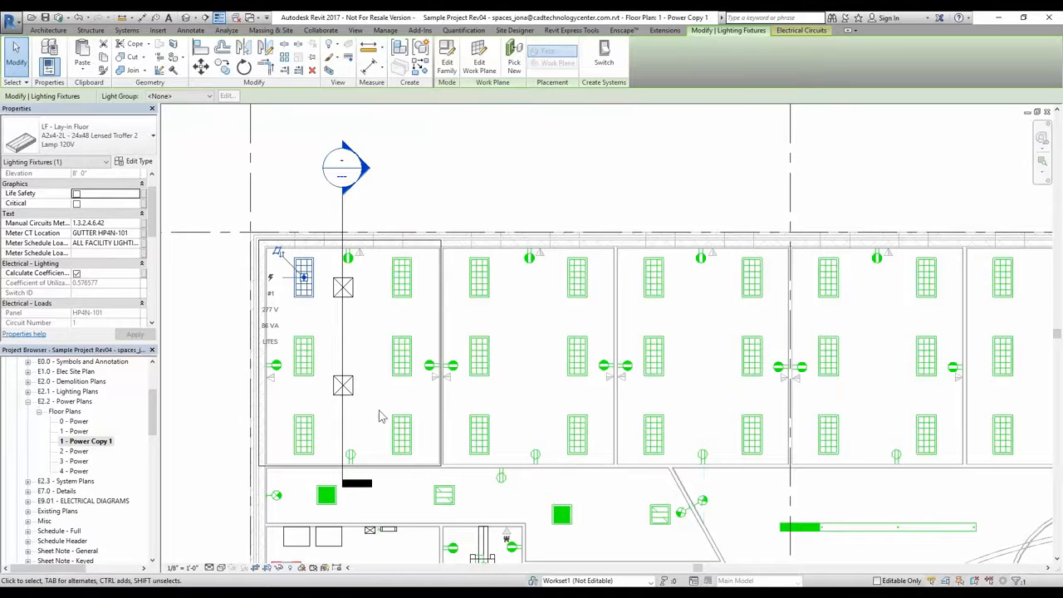
Check the corner office space's average estimated illumination and its lighting calculation workplane
{"action": "left_click", "coordinate": [396, 399]}
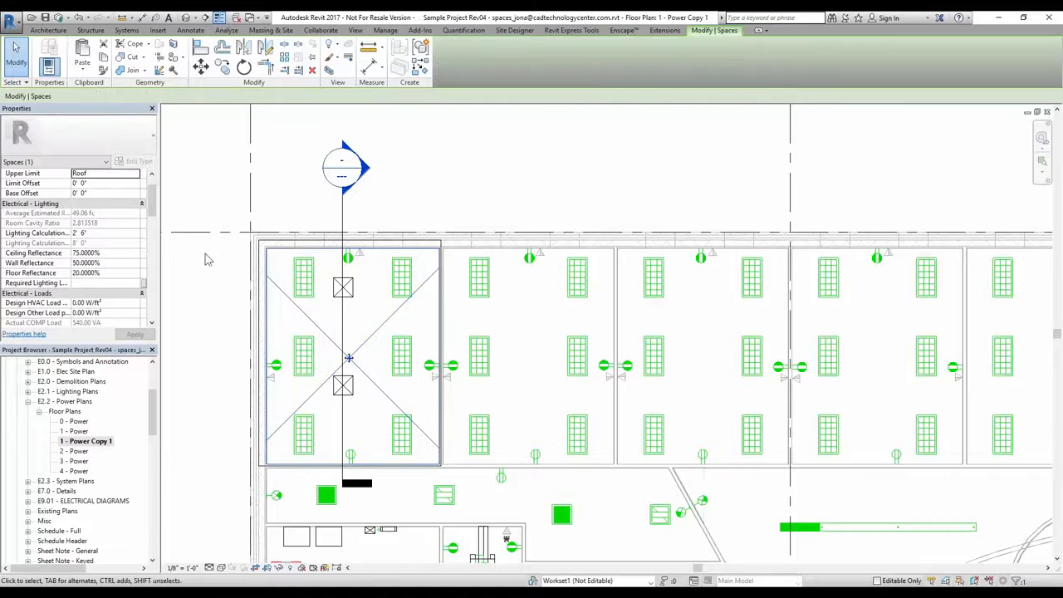
{"action": "left_click", "coordinate": [93, 235]}
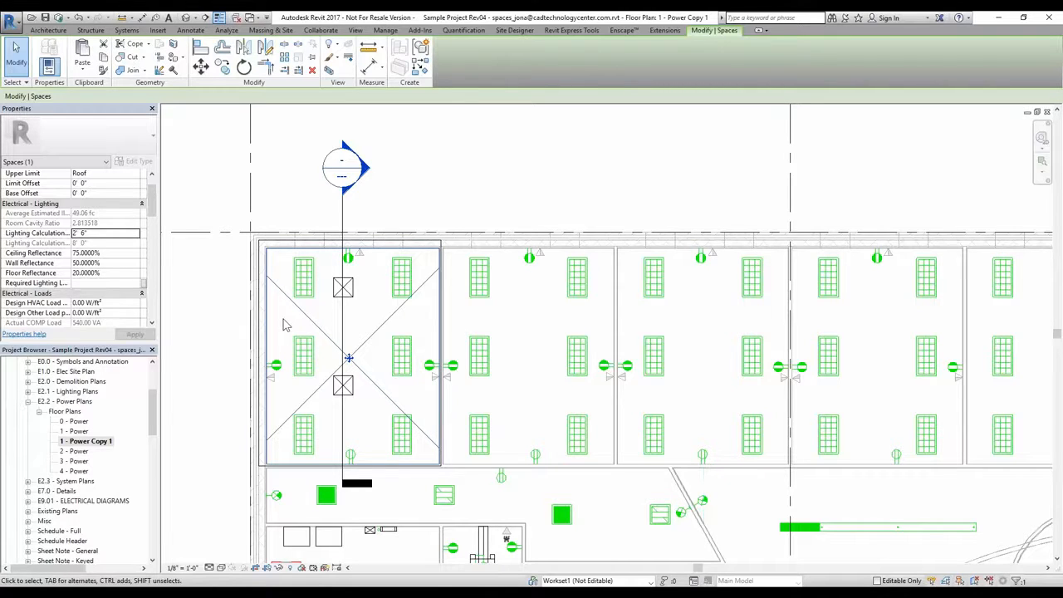
{"action": "key", "text": "Escape"}
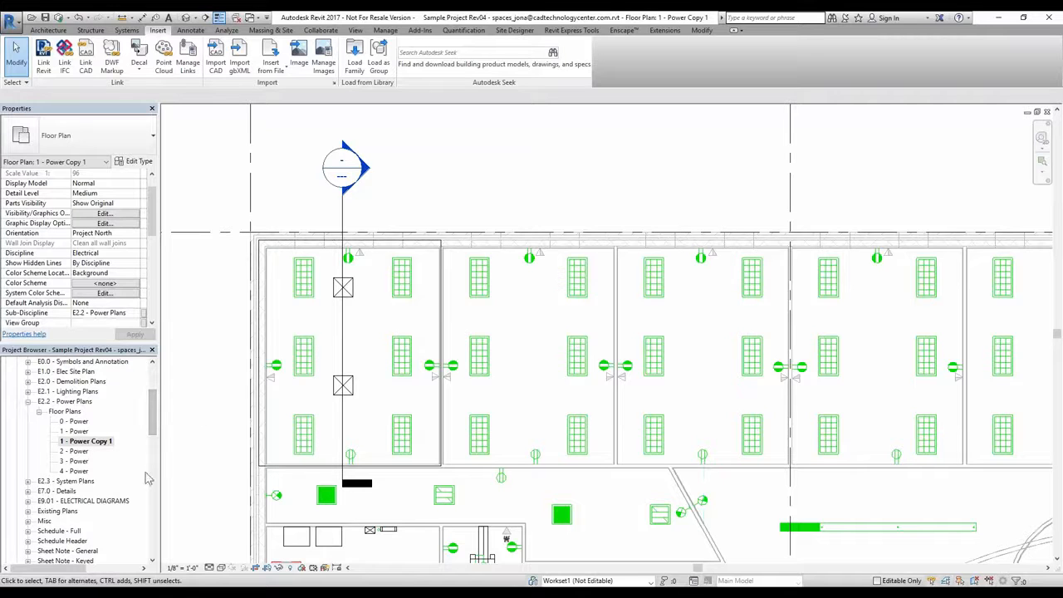
Switch to the M_Design_Space Airflow Summary schedule and set the airflow of both ceiling diffusers to 190 CFM
{"action": "key", "text": "ctrl+Tab"}
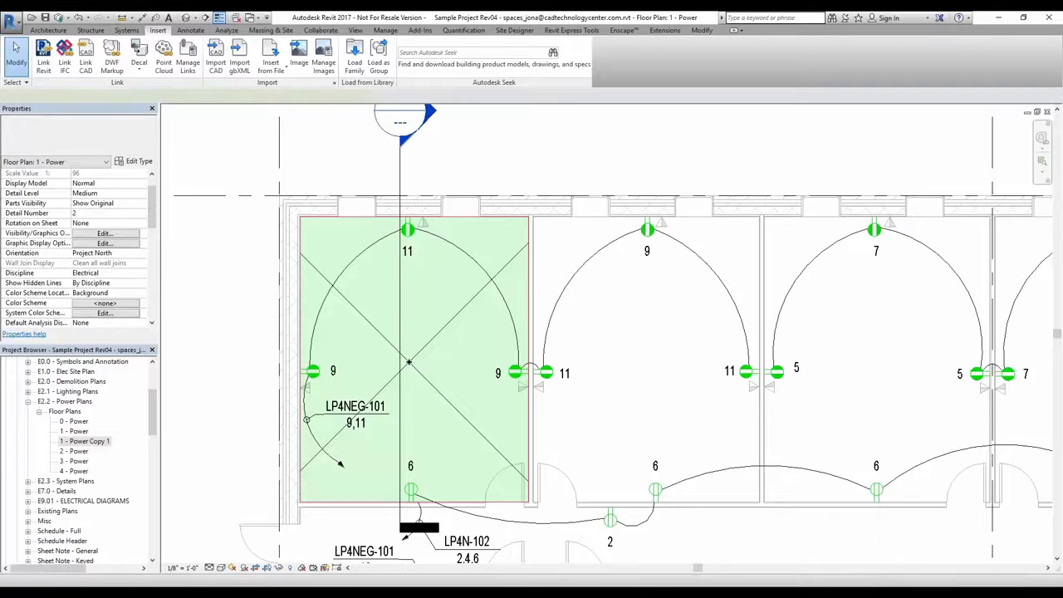
{"action": "key", "text": "ctrl+Tab"}
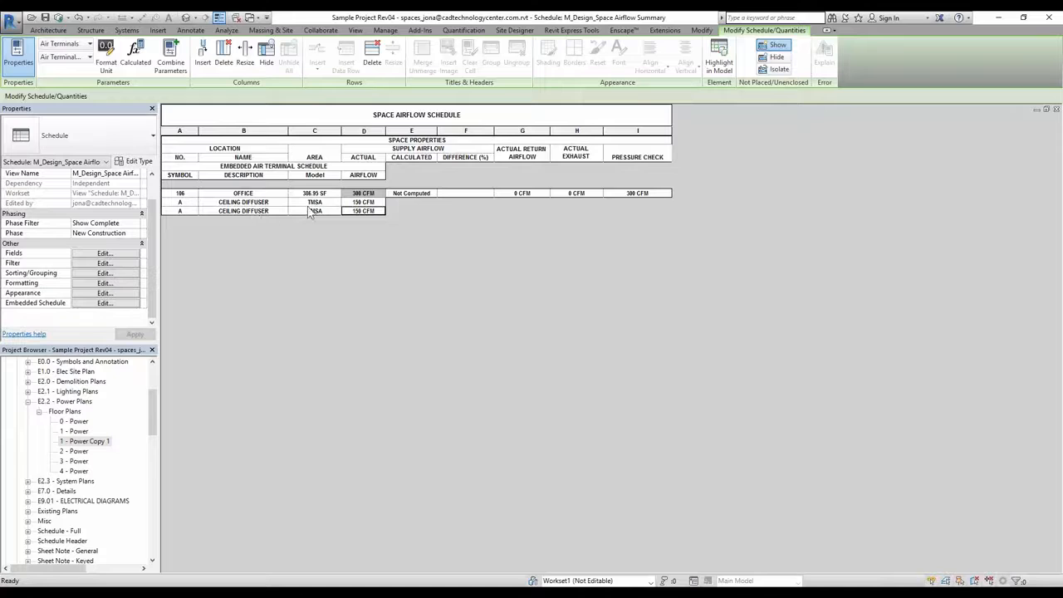
{"action": "left_click", "coordinate": [364, 202]}
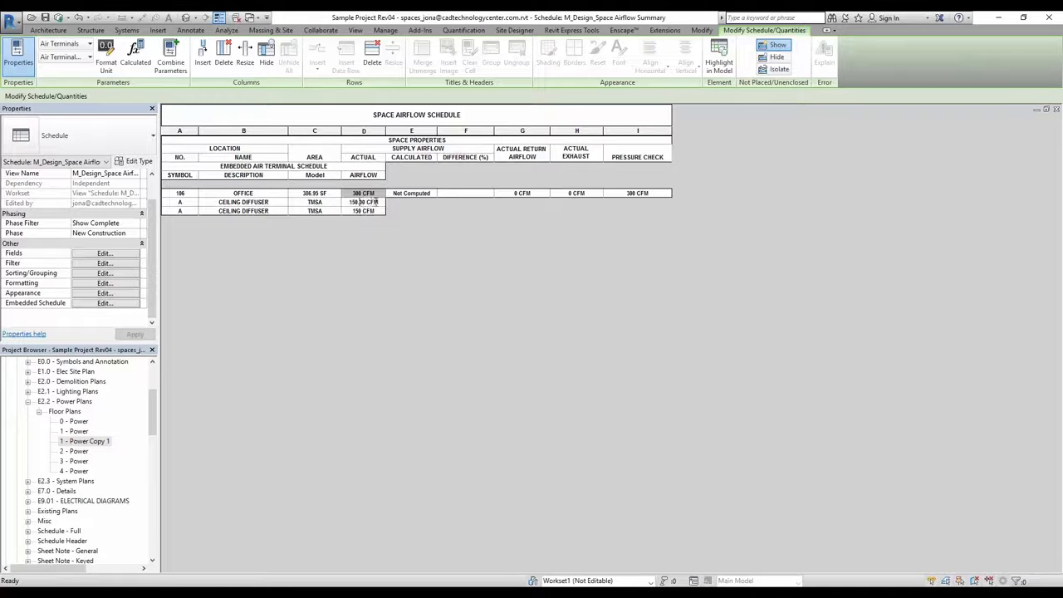
{"action": "left_click_drag", "start_coordinate": [380, 202], "coordinate": [333, 198]}
{"action": "left_click", "coordinate": [333, 196]}
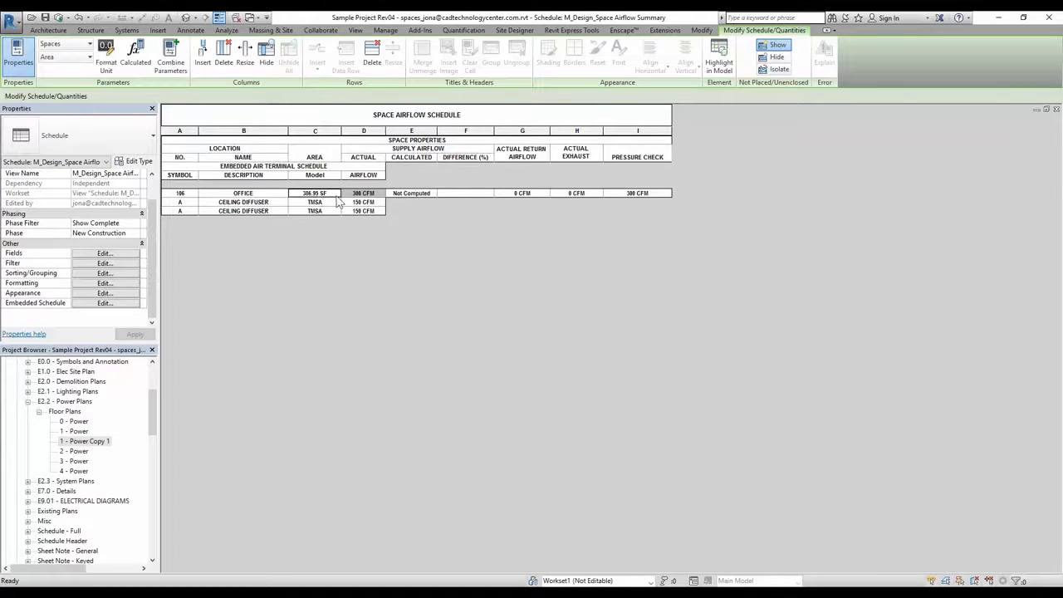
{"action": "left_click", "coordinate": [379, 203]}
{"action": "left_click_drag", "start_coordinate": [375, 202], "coordinate": [348, 203]}
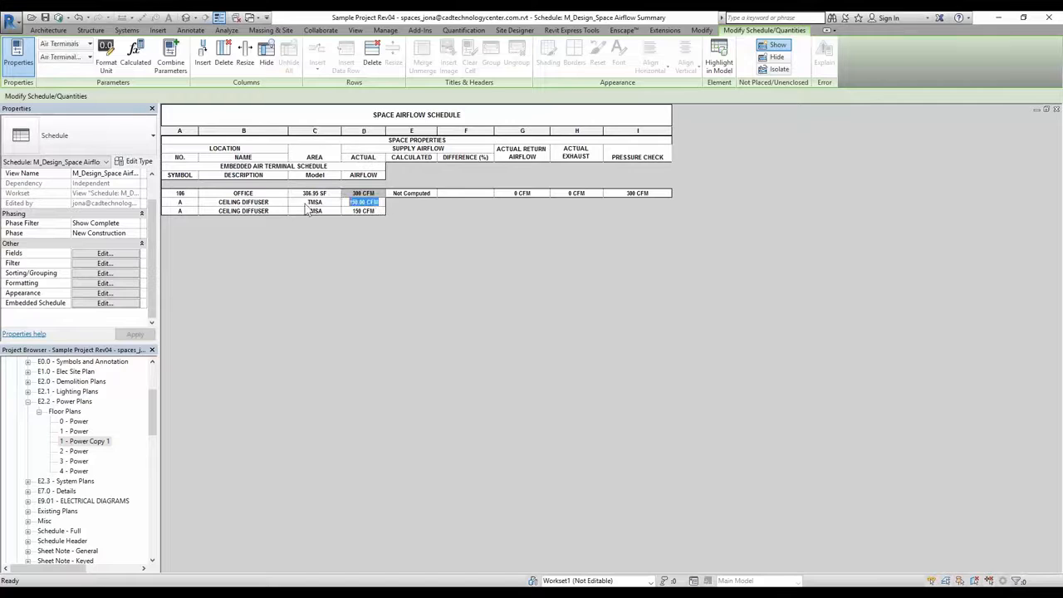
{"action": "type", "text": "190"}
{"action": "key", "text": "Down"}
{"action": "type", "text": "190"}
{"action": "key", "text": "Return"}
{"action": "left_click", "coordinate": [651, 196]}
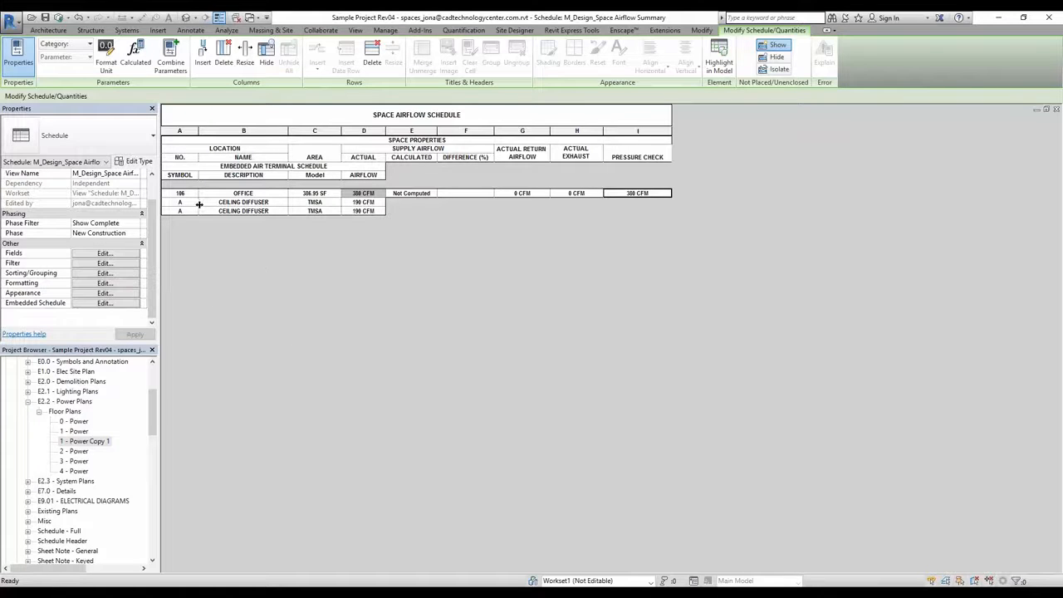
Locate the first scheduled ceiling diffuser in the floor plan and set its flow to 196 CFM
{"action": "left_click", "coordinate": [327, 204]}
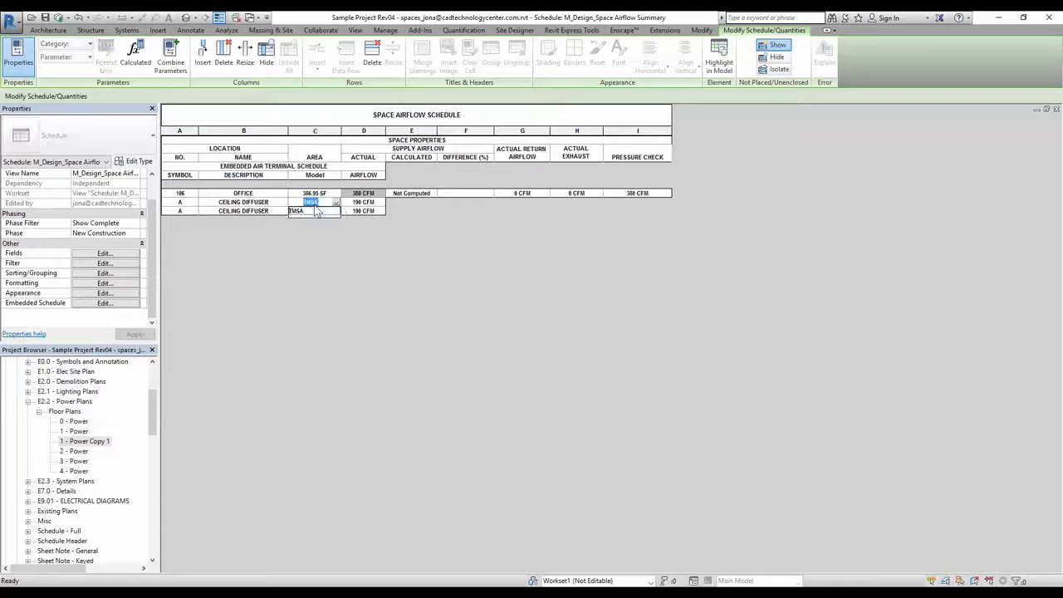
{"action": "left_click", "coordinate": [258, 203]}
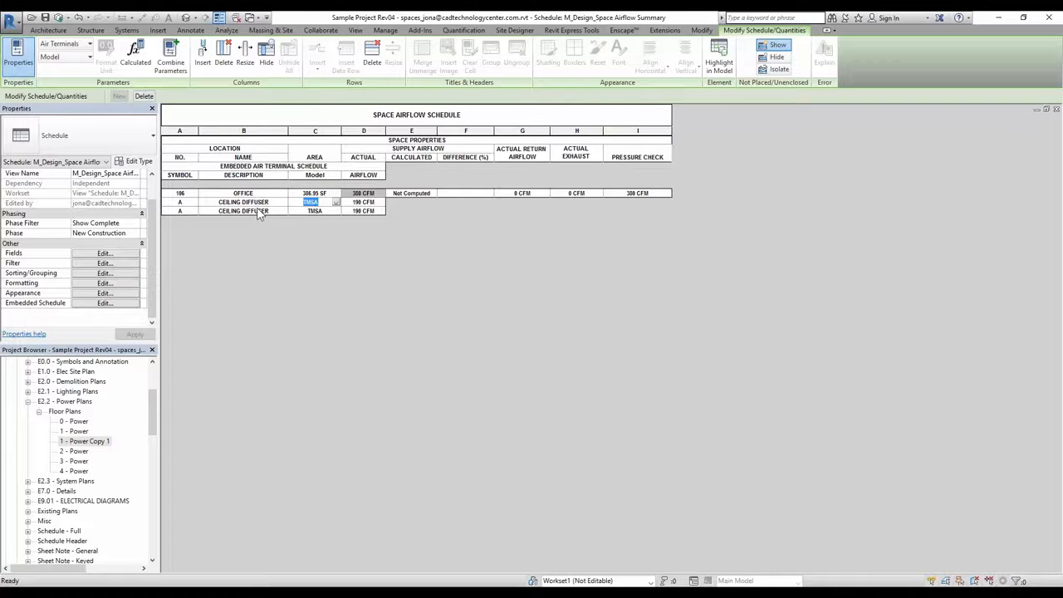
{"action": "left_click", "coordinate": [718, 62]}
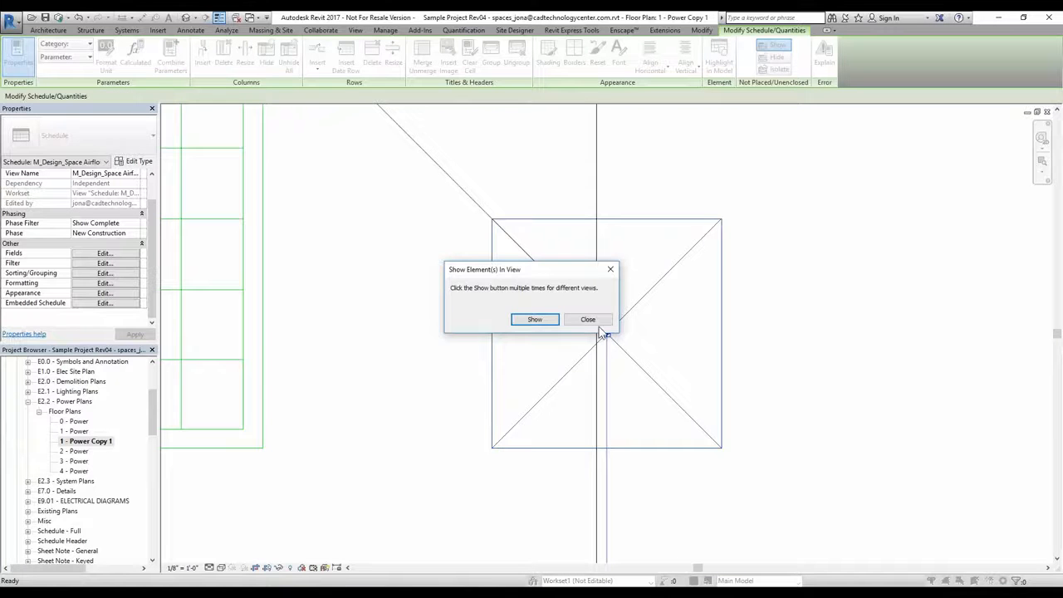
{"action": "left_click", "coordinate": [600, 322]}
{"action": "scroll", "coordinate": [408, 352], "scroll_direction": "down", "scroll_amount": 5}
{"action": "scroll", "coordinate": [369, 397], "scroll_direction": "down", "scroll_amount": 3}
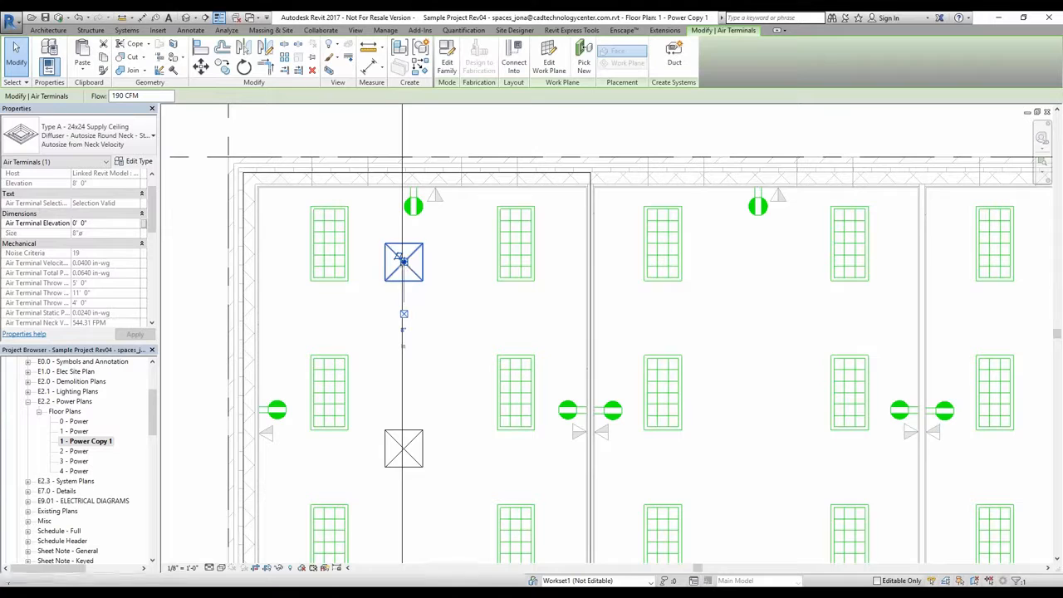
{"action": "left_click", "coordinate": [125, 95]}
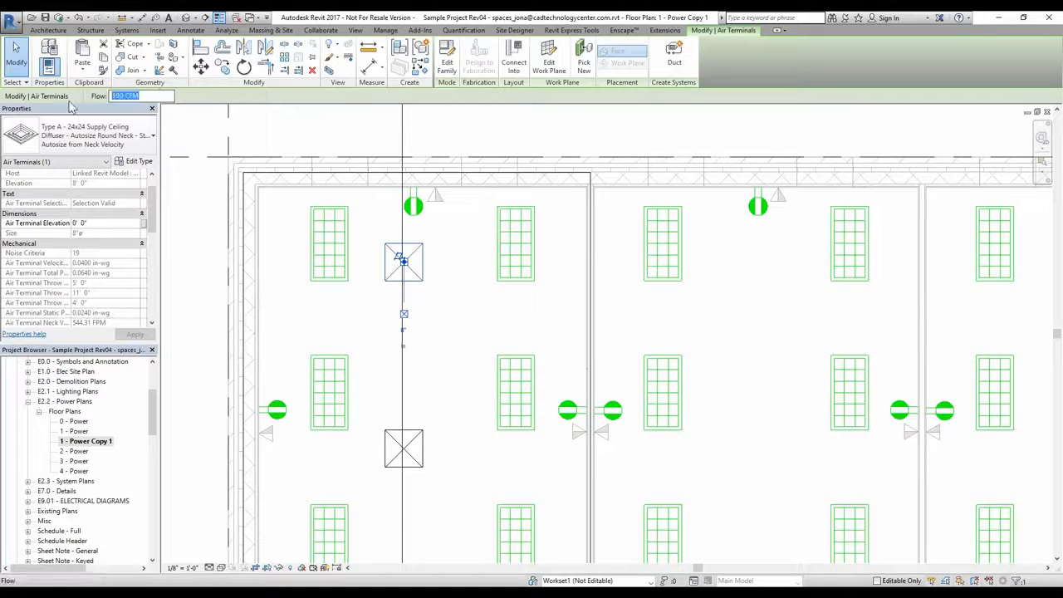
{"action": "type", "text": "196"}
{"action": "key", "text": "Return"}
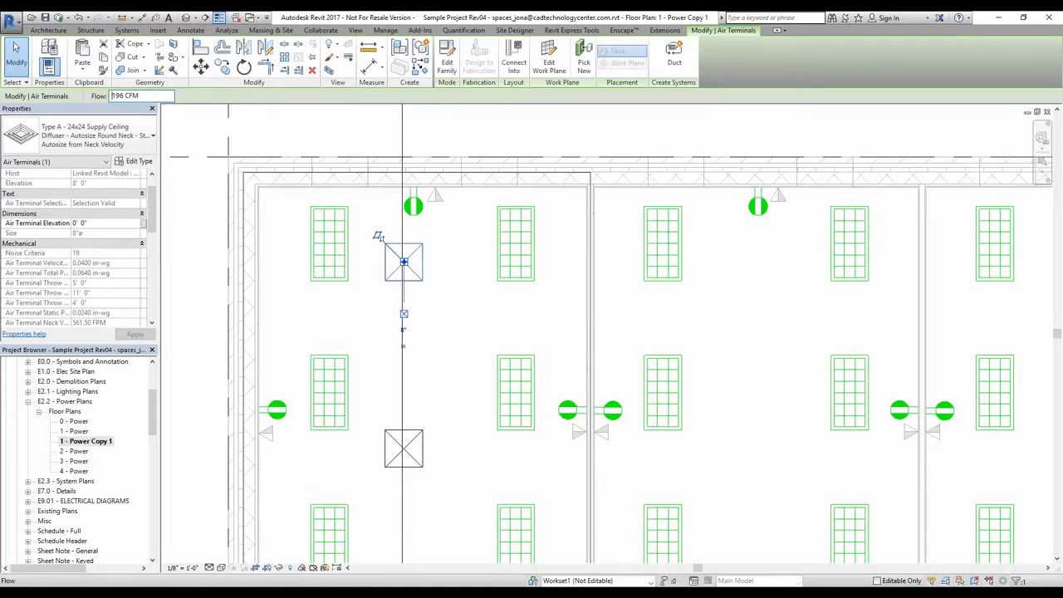
{"action": "left_click", "coordinate": [183, 242]}
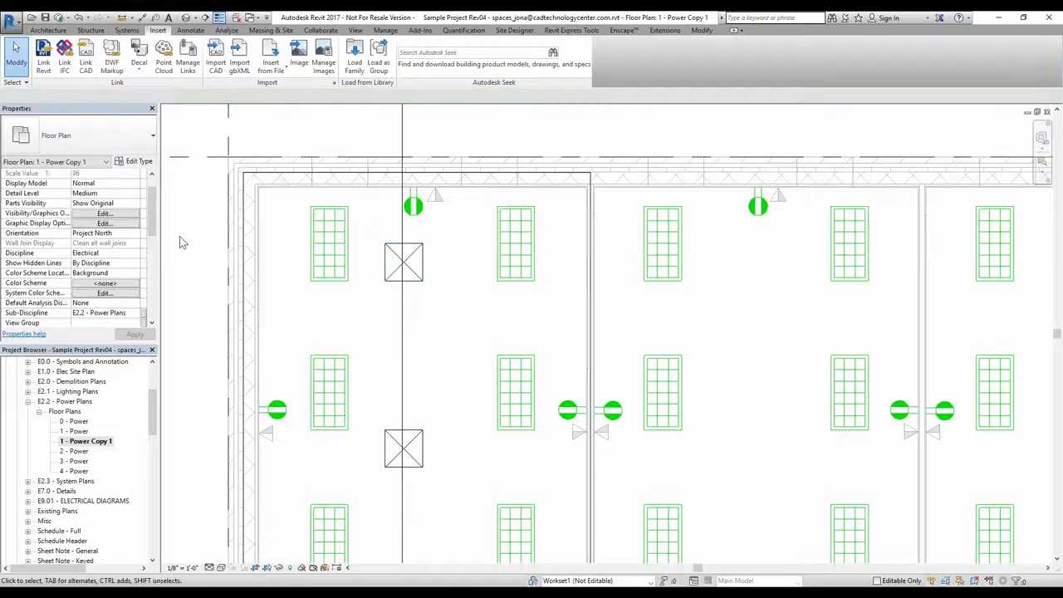
Return to the space airflow schedule and check the airflow of the office and its ceiling diffusers
{"action": "key", "text": "t"}
{"action": "key", "text": "g"}
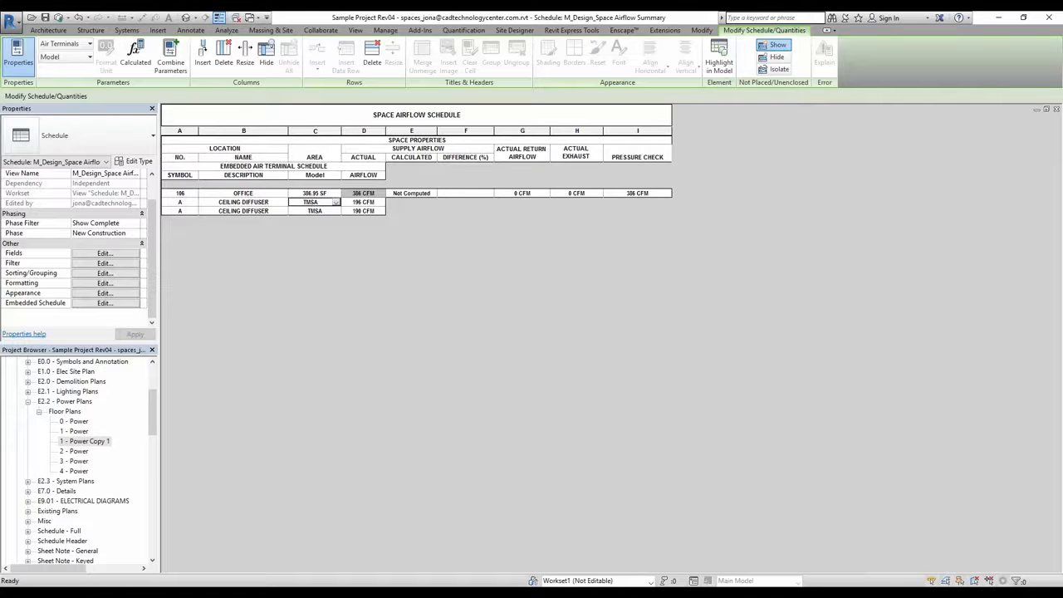
{"action": "left_click", "coordinate": [249, 212]}
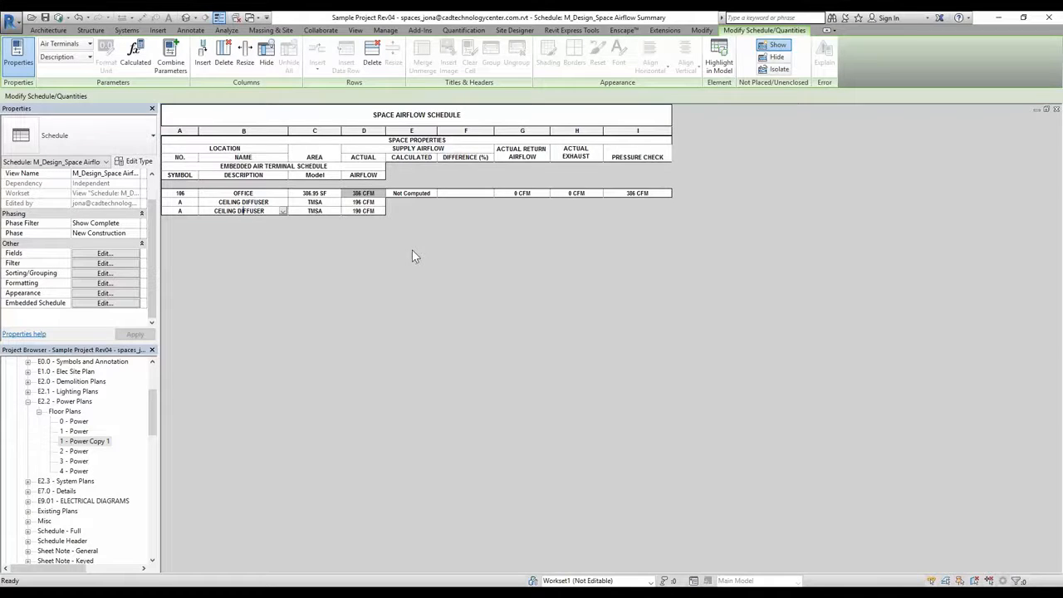
{"action": "key", "text": "Tab"}
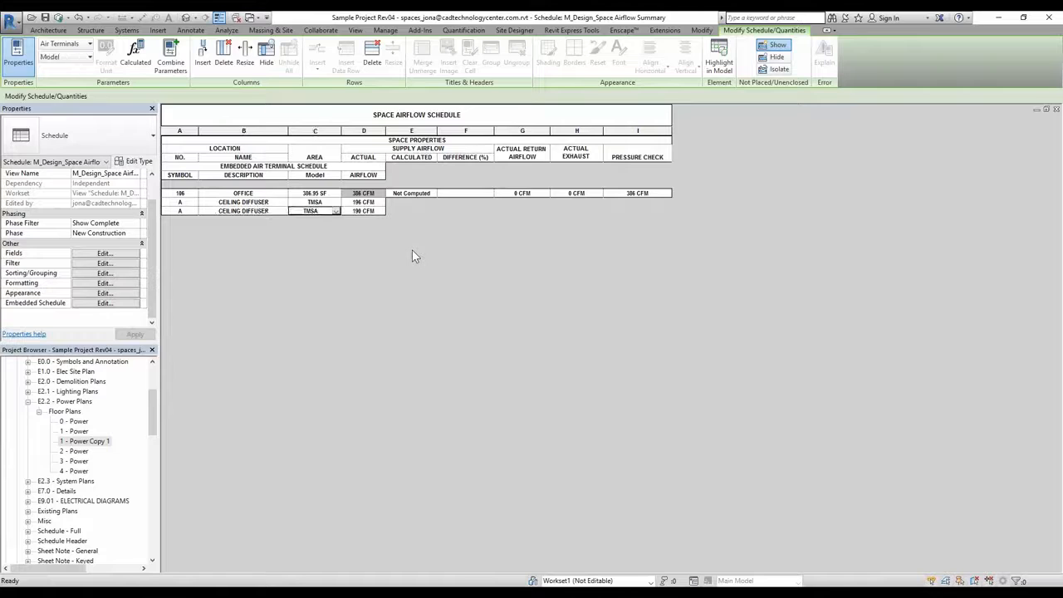
Examine the E - Coord LOAD - LIGHTING PER ROOM schedule, including its scheduled fields and the apparent load per fixture
{"action": "key", "text": "ctrl+Tab"}
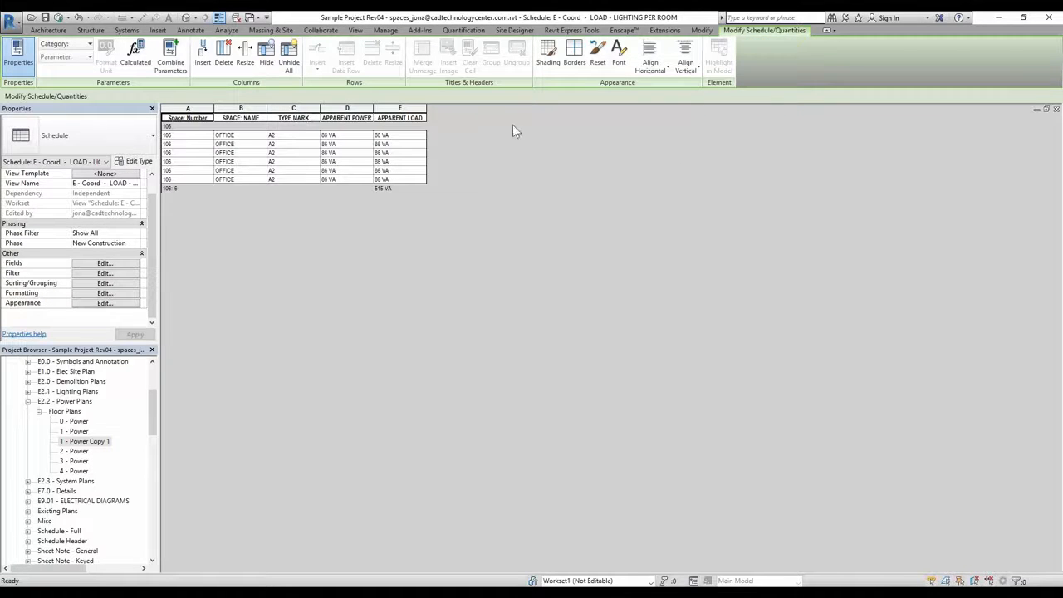
{"action": "left_click", "coordinate": [104, 264]}
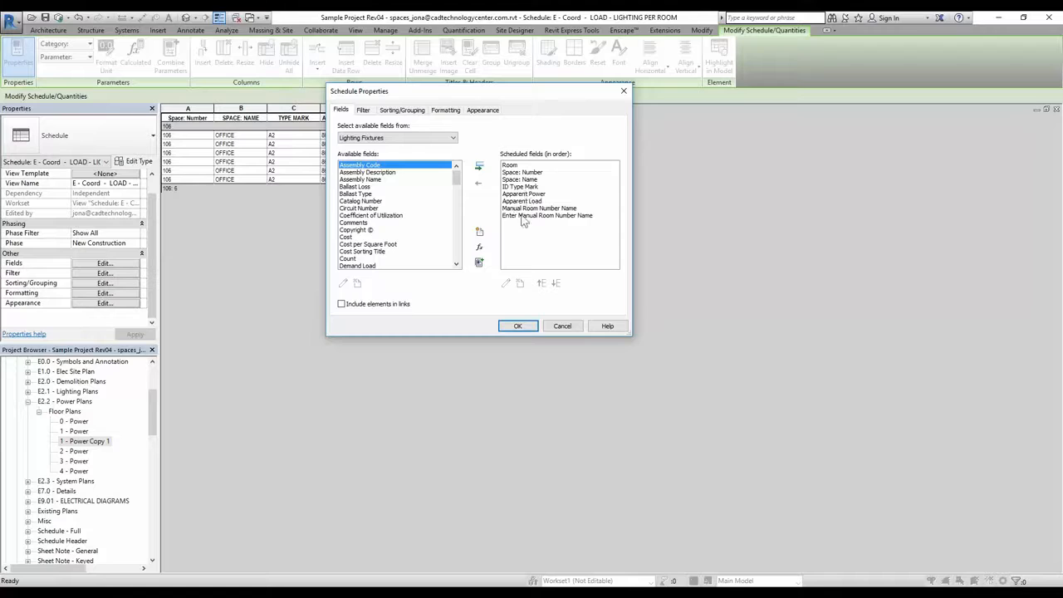
{"action": "left_click", "coordinate": [523, 330]}
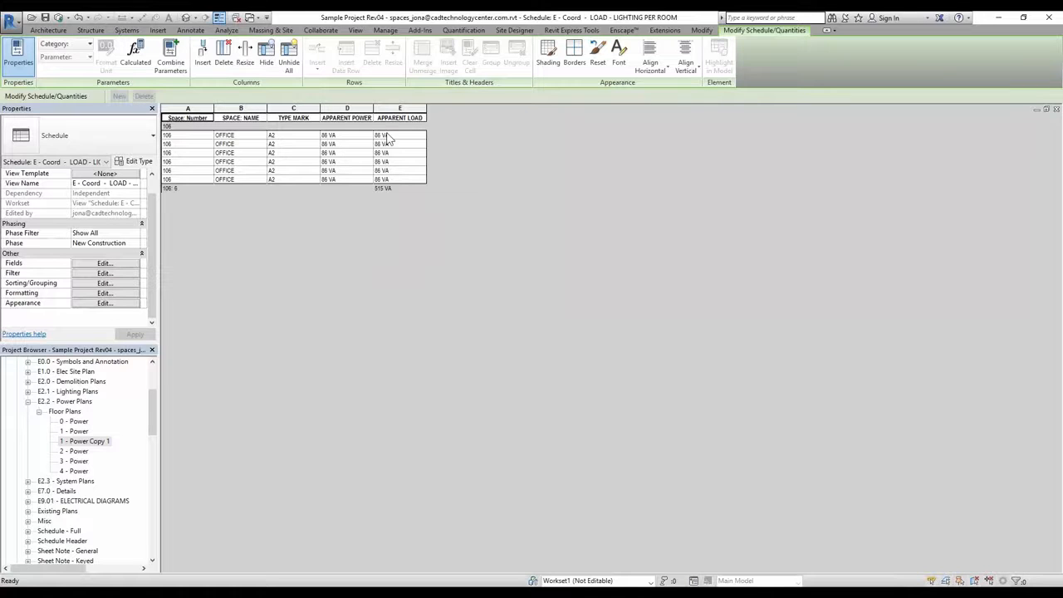
{"action": "left_click", "coordinate": [387, 179]}
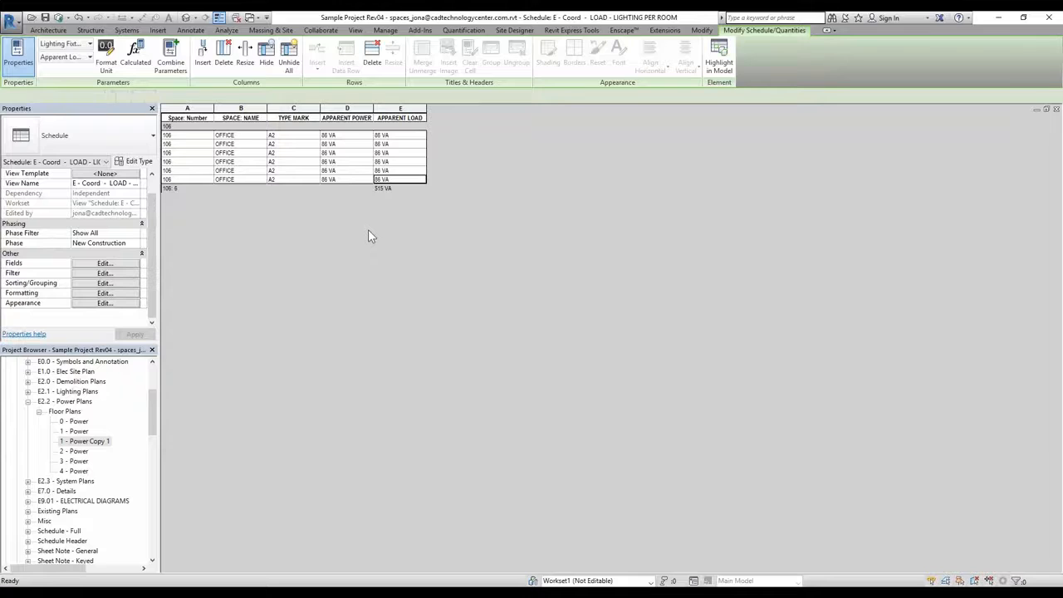
In the _Space Schedule, try a limit offset of -1 for the office space and restore the offset to 0
{"action": "key", "text": "ctrl+Tab"}
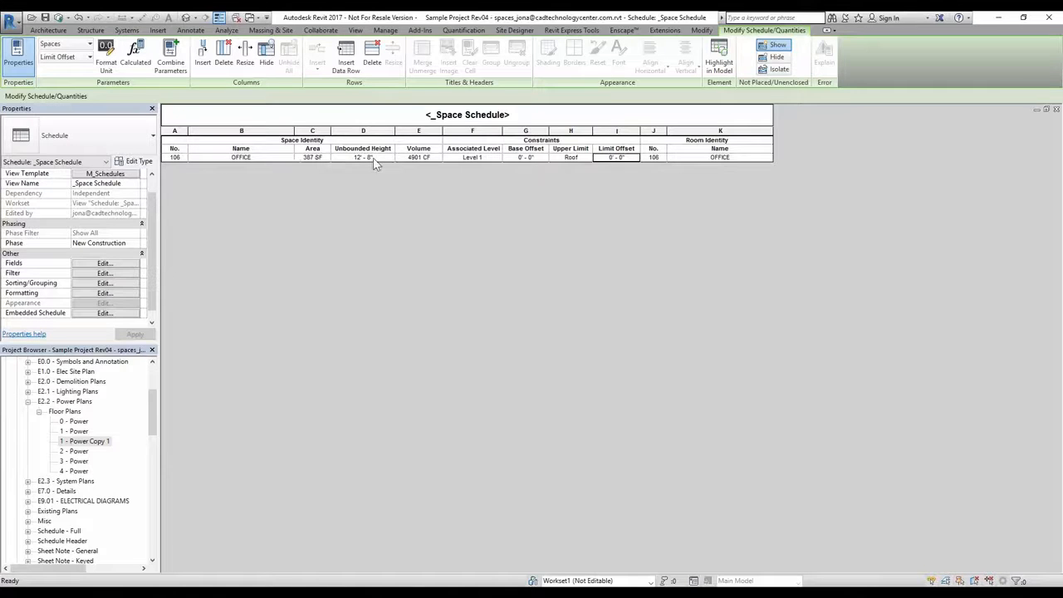
{"action": "left_click", "coordinate": [432, 158]}
{"action": "left_click", "coordinate": [629, 159]}
{"action": "type", "text": "-1"}
{"action": "key", "text": "Return"}
{"action": "left_click", "coordinate": [633, 158]}
{"action": "type", "text": "0"}
{"action": "key", "text": "Return"}
Compare the office's space name with the linked room's name and number in the _Space Schedule
{"action": "left_click", "coordinate": [696, 159]}
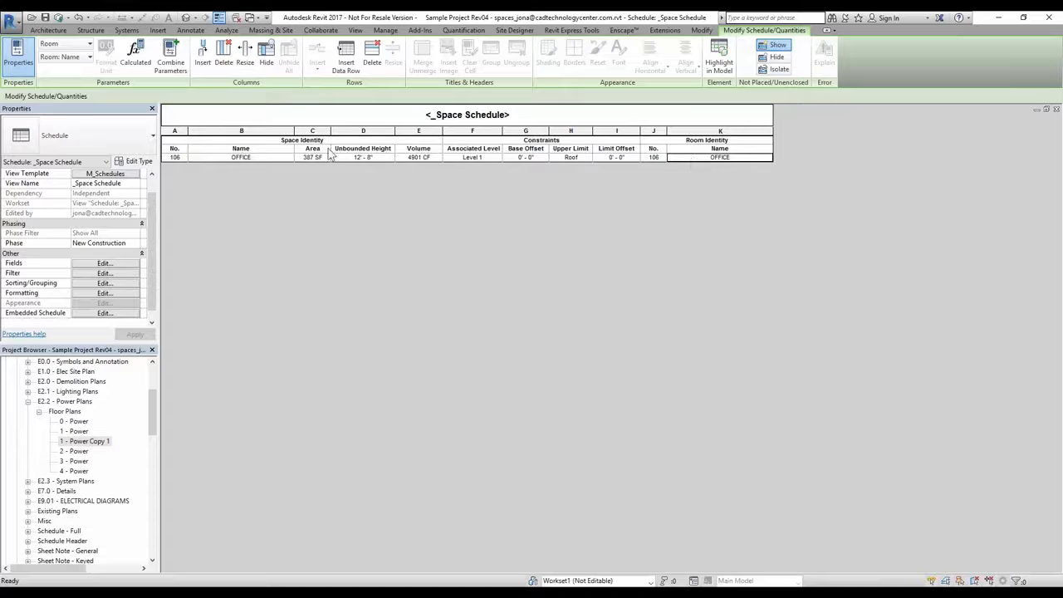
{"action": "left_click", "coordinate": [266, 159]}
{"action": "left_click", "coordinate": [713, 158]}
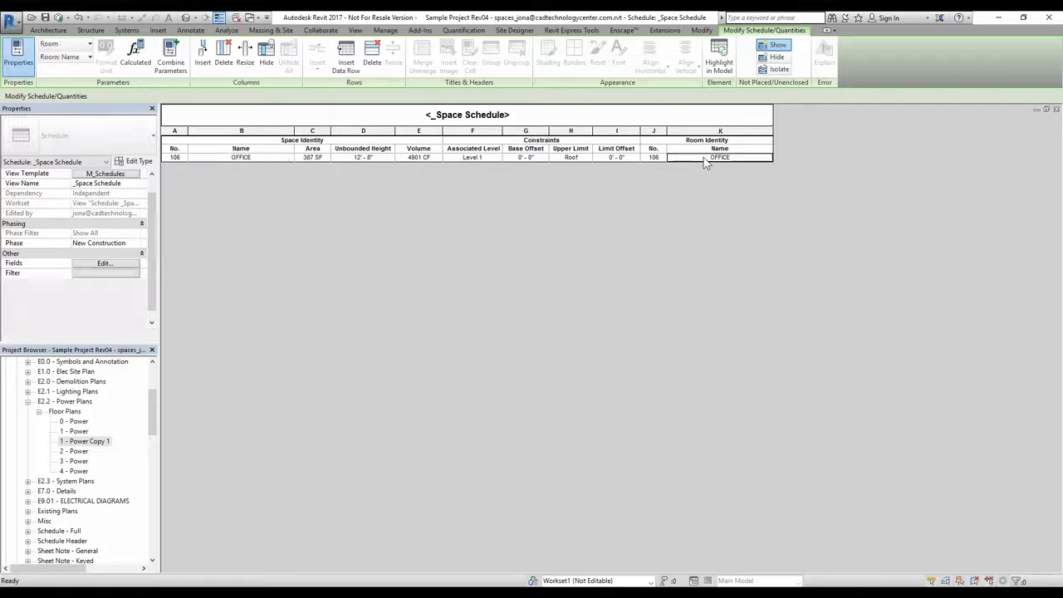
{"action": "left_click", "coordinate": [646, 158]}
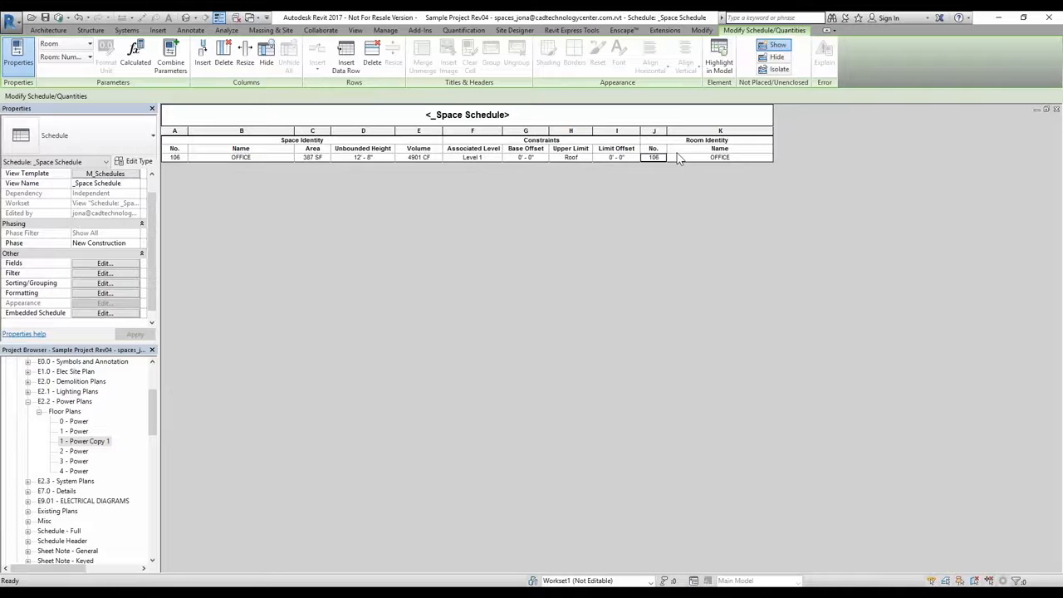
{"action": "left_click", "coordinate": [420, 33]}
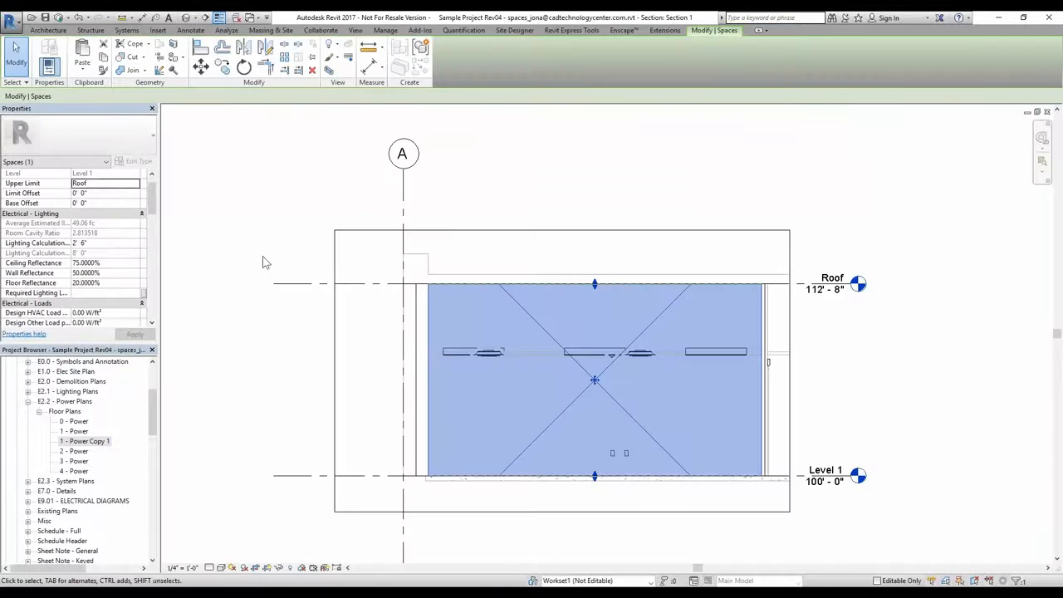
Extend the office space's upper boundary about 2' 6 1/2" above the Roof level and check the linked roof's room-bounding setting
{"action": "left_click", "coordinate": [264, 230]}
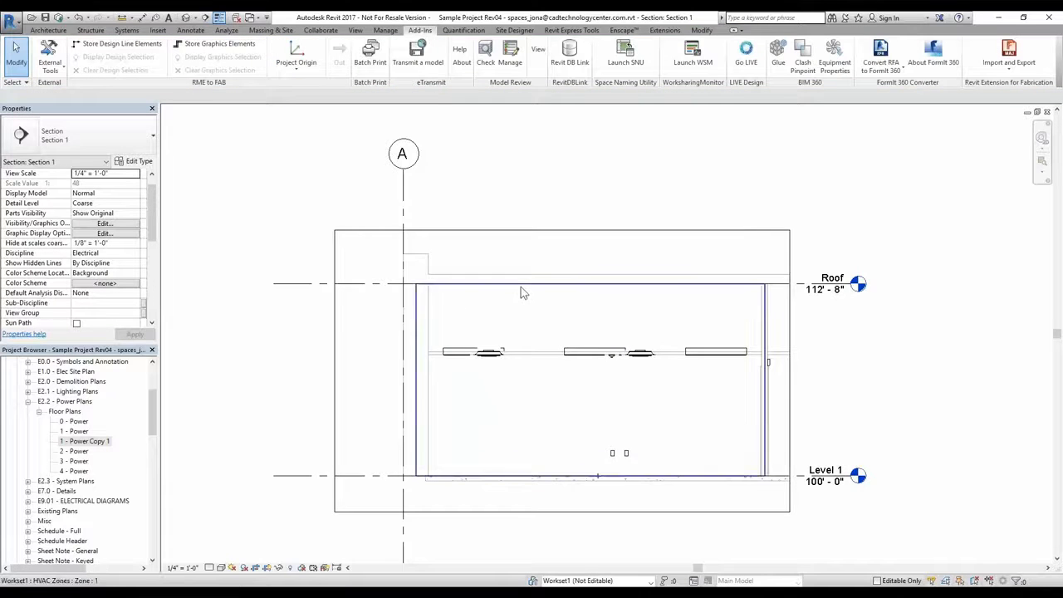
{"action": "scroll", "coordinate": [522, 290], "scroll_direction": "up", "scroll_amount": 1}
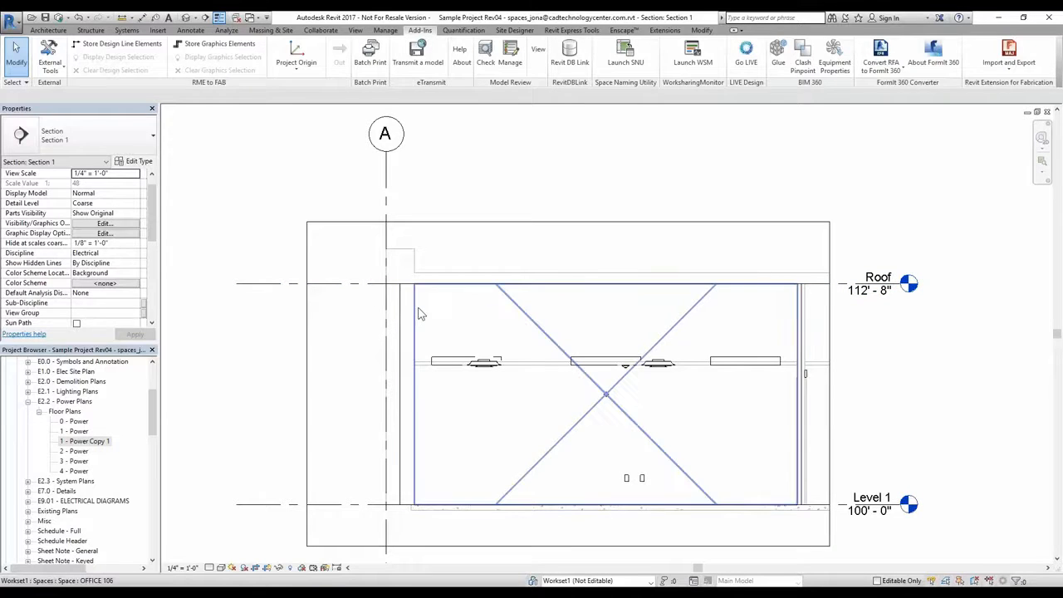
{"action": "left_click", "coordinate": [421, 310]}
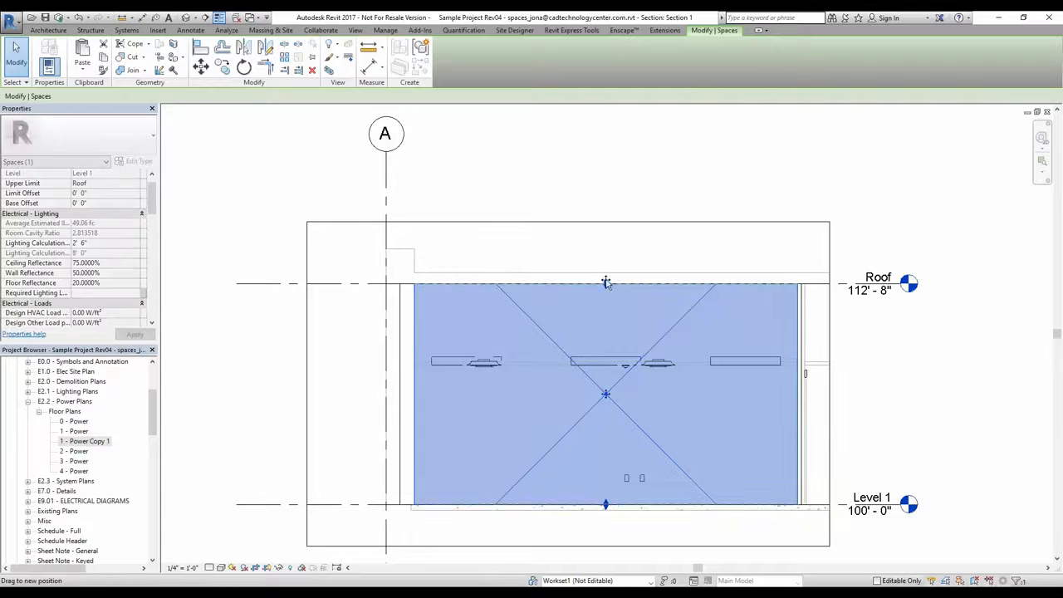
{"action": "left_click_drag", "start_coordinate": [606, 283], "coordinate": [606, 239]}
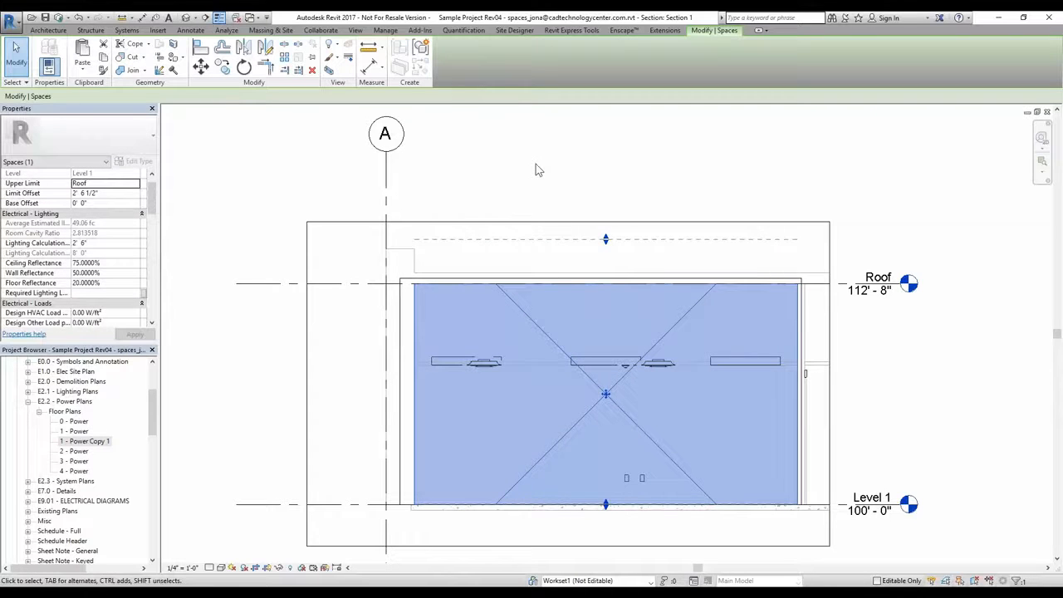
{"action": "left_click", "coordinate": [431, 278]}
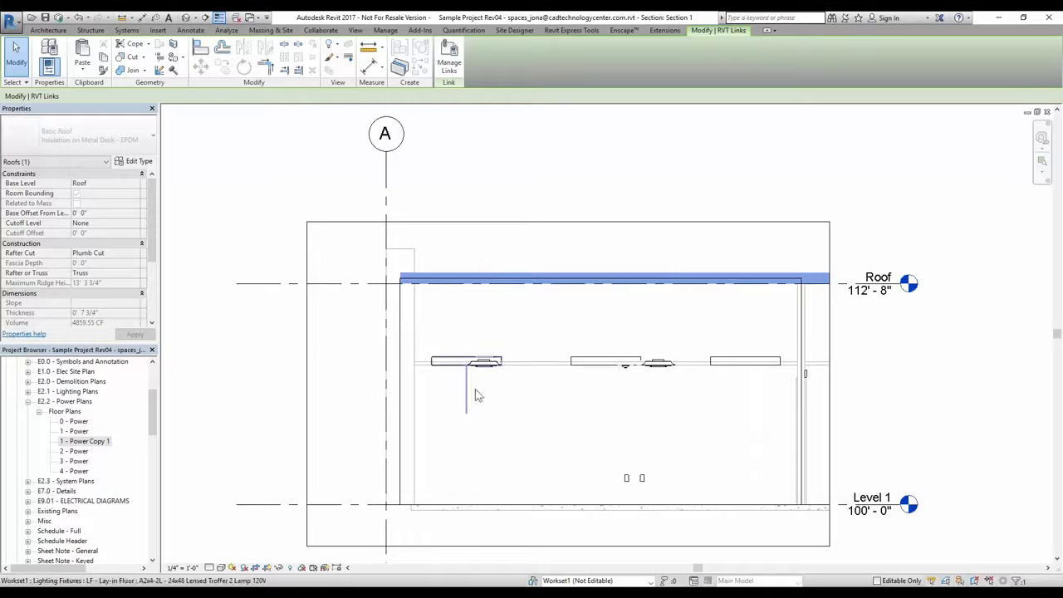
{"action": "left_click", "coordinate": [478, 314]}
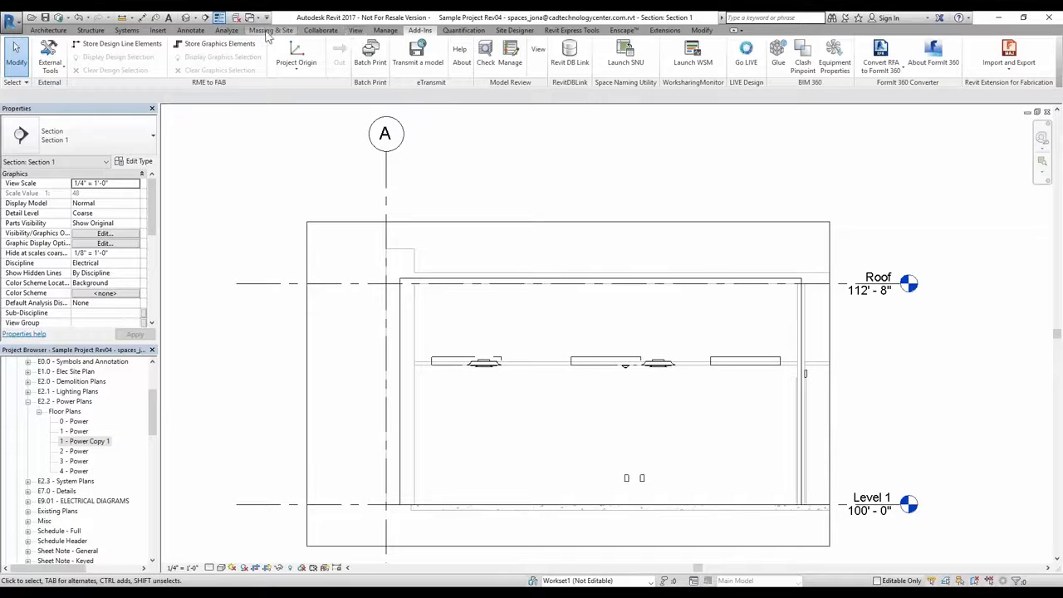
Create a new HVAC zone in the 1 - Power Copy 1 floor plan and add the OFFICE 106 space to it
{"action": "left_click", "coordinate": [190, 30]}
{"action": "left_click", "coordinate": [226, 30]}
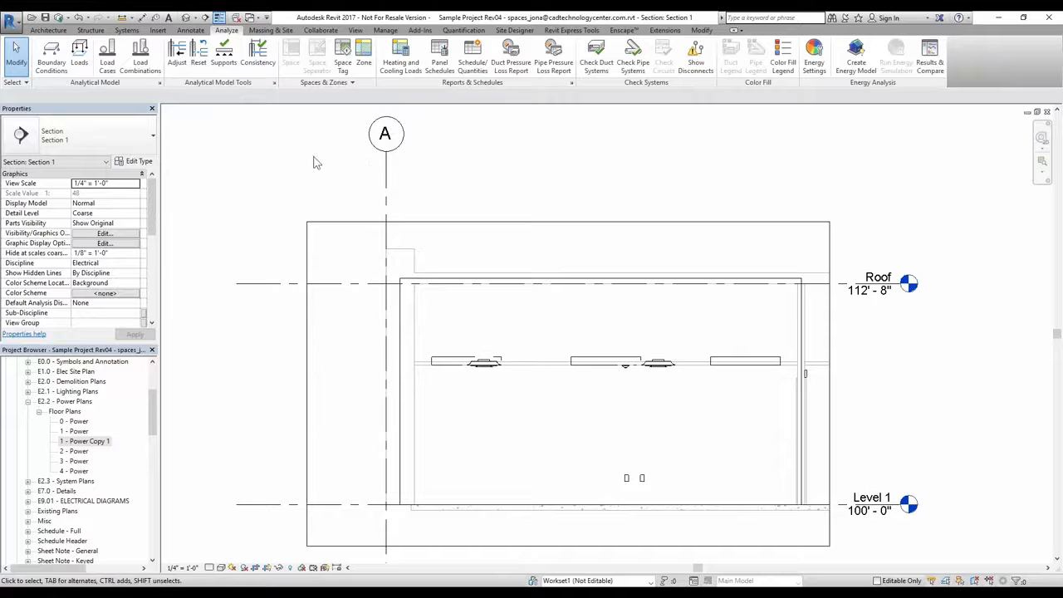
{"action": "key", "text": "ctrl+Tab"}
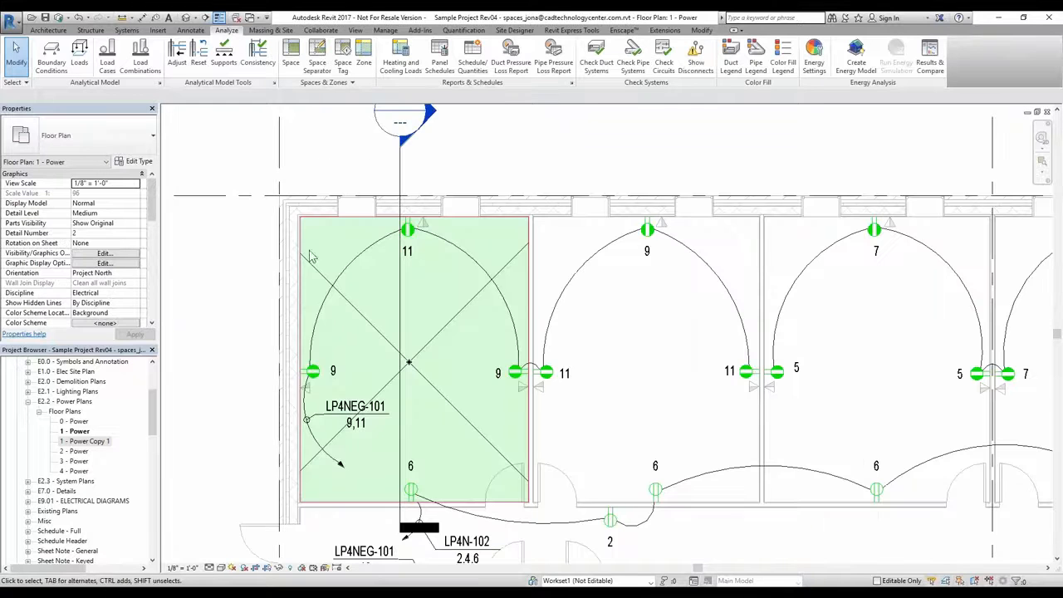
{"action": "double_click", "coordinate": [84, 441]}
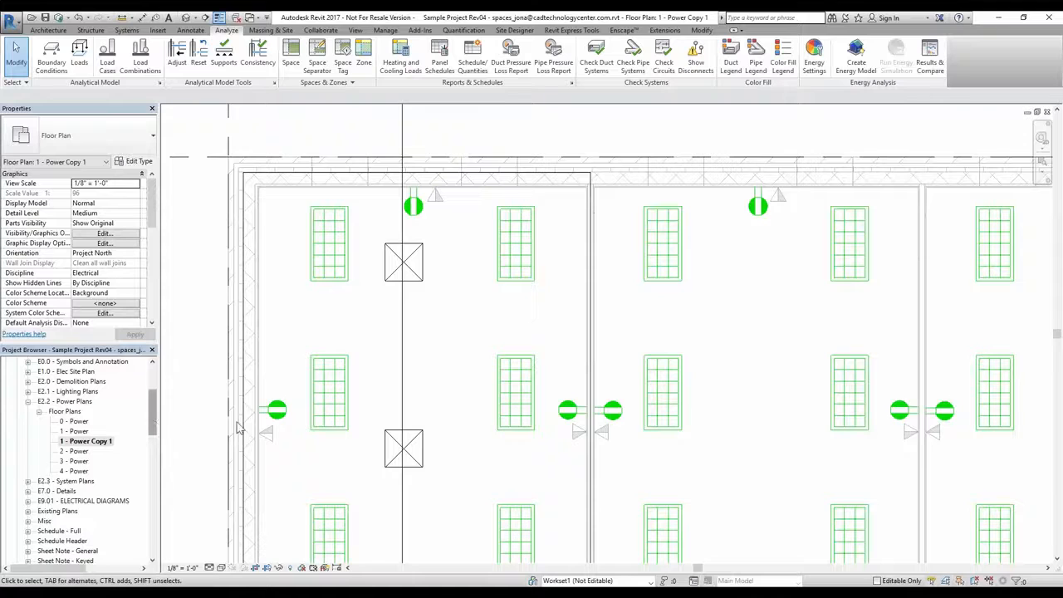
{"action": "scroll", "coordinate": [344, 422], "scroll_direction": "down", "scroll_amount": 3}
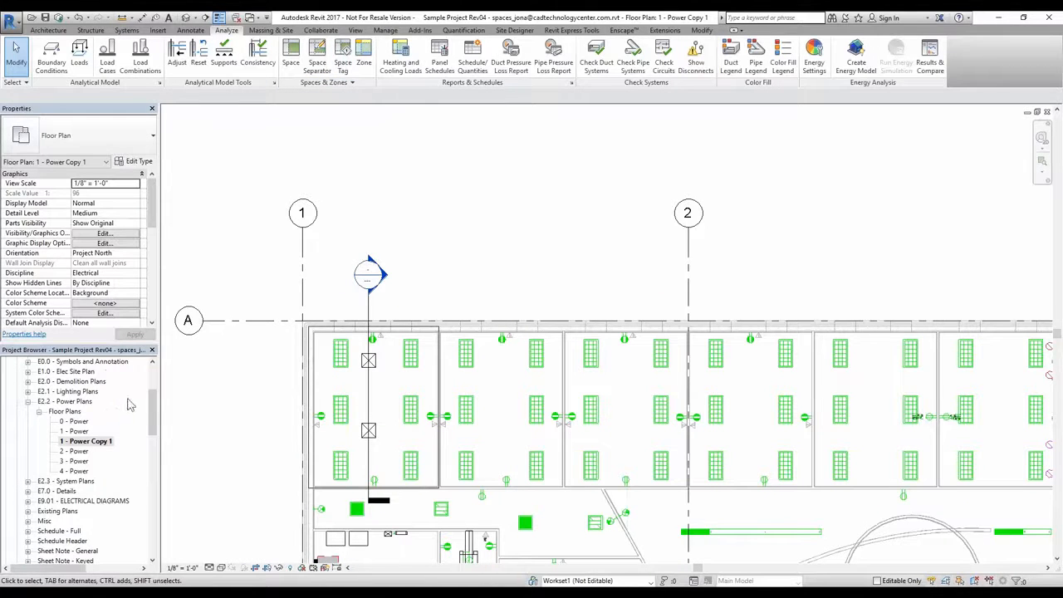
{"action": "left_click", "coordinate": [363, 59]}
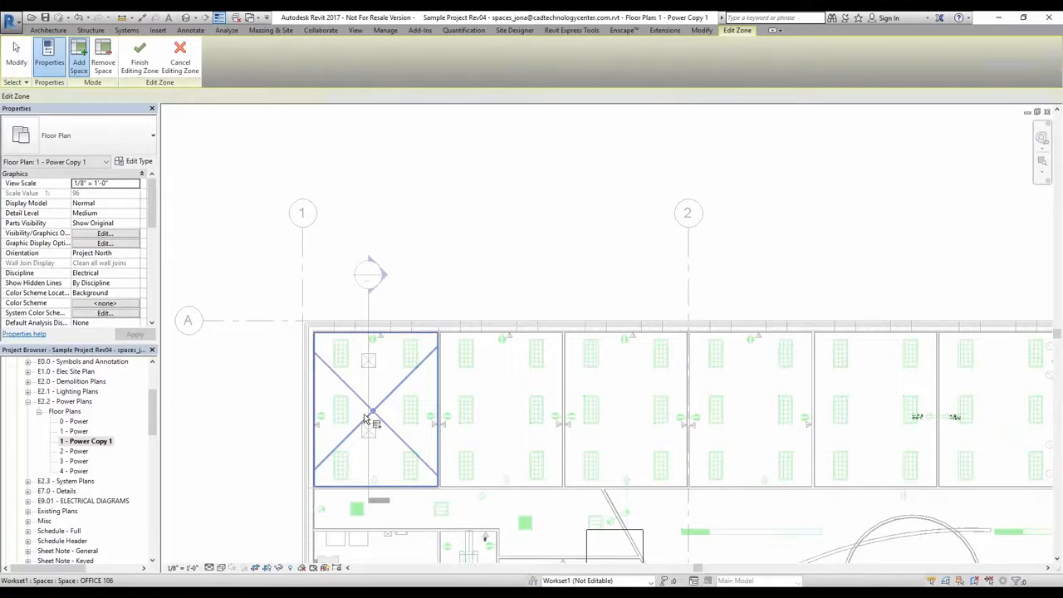
{"action": "left_click", "coordinate": [385, 401]}
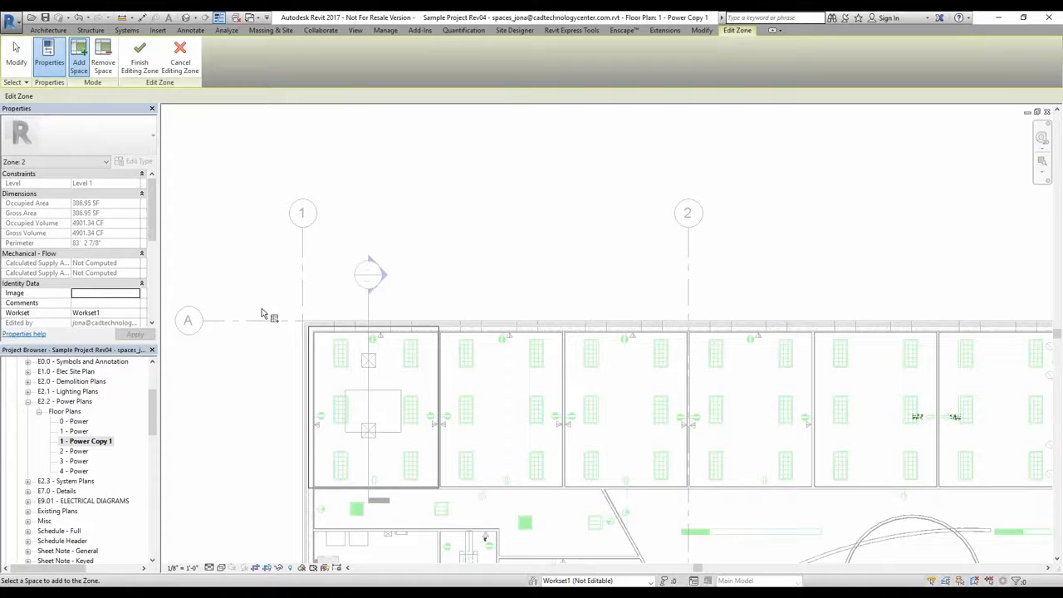
{"action": "left_click", "coordinate": [140, 56]}
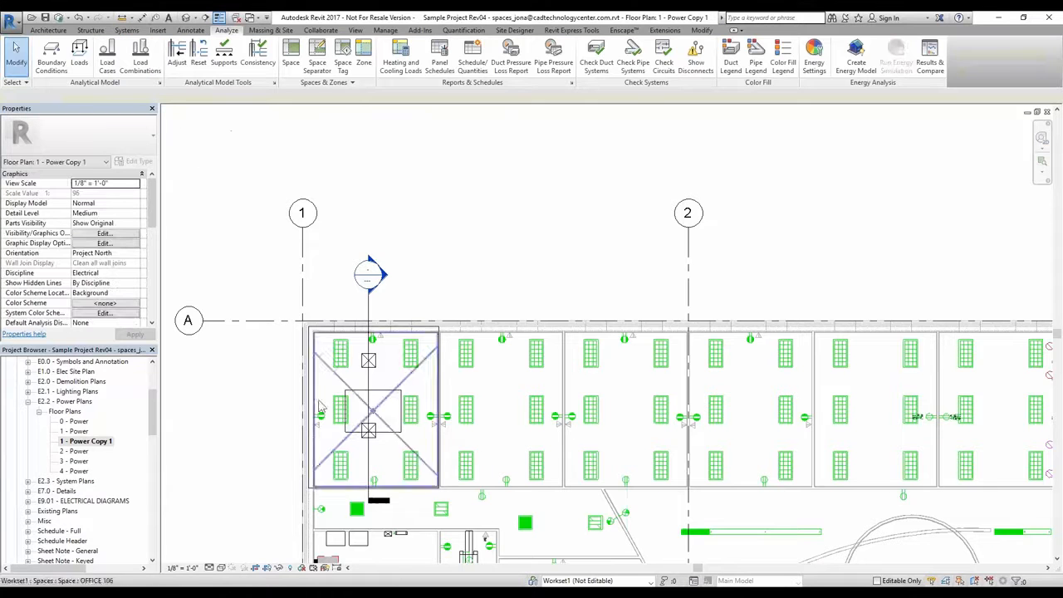
Set the service type of the original HVAC zone, Zone 1, to VAV - Single Duct
{"action": "left_click", "coordinate": [373, 411]}
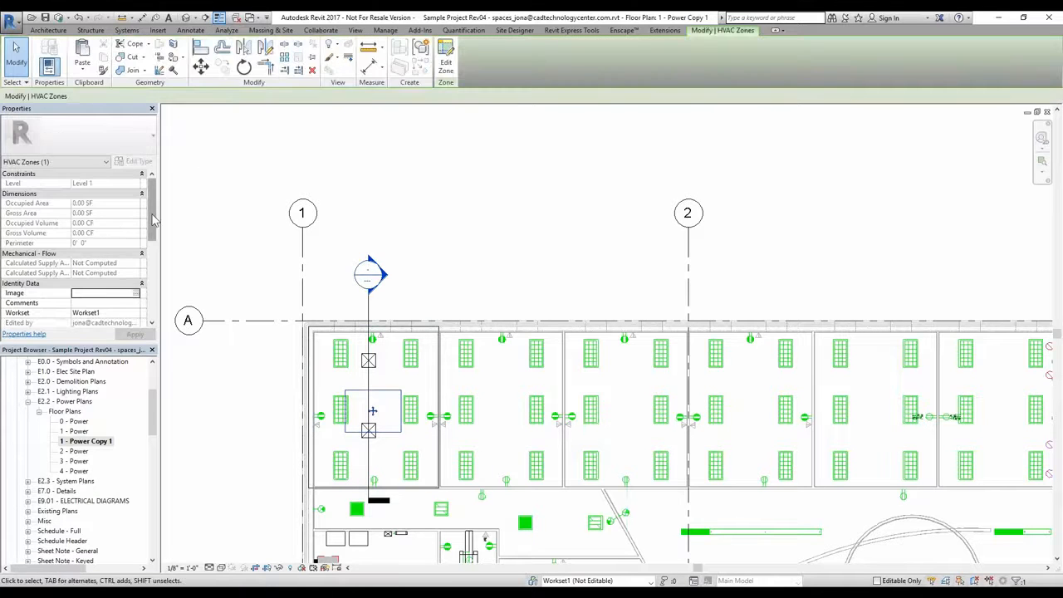
{"action": "scroll", "coordinate": [153, 219], "scroll_direction": "down", "scroll_amount": 2}
{"action": "left_click", "coordinate": [284, 257]}
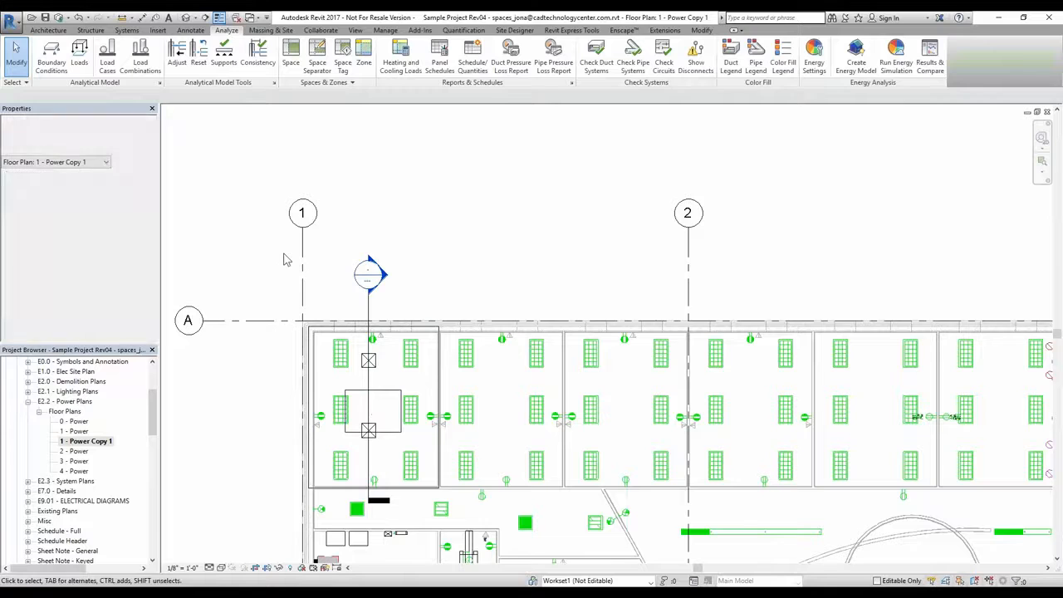
{"action": "left_click", "coordinate": [359, 399]}
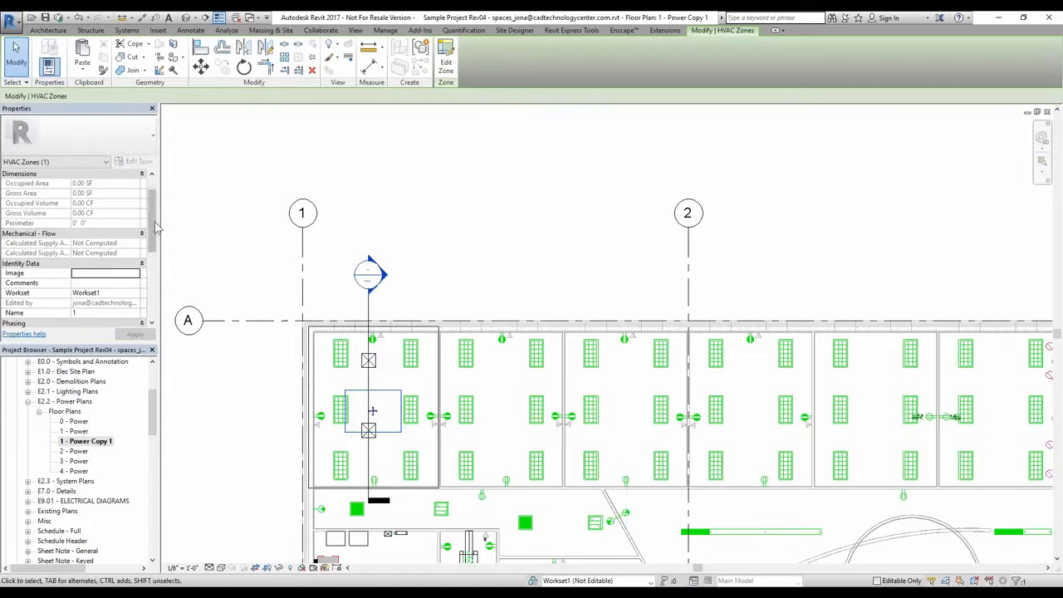
{"action": "left_click_drag", "start_coordinate": [153, 230], "coordinate": [146, 296]}
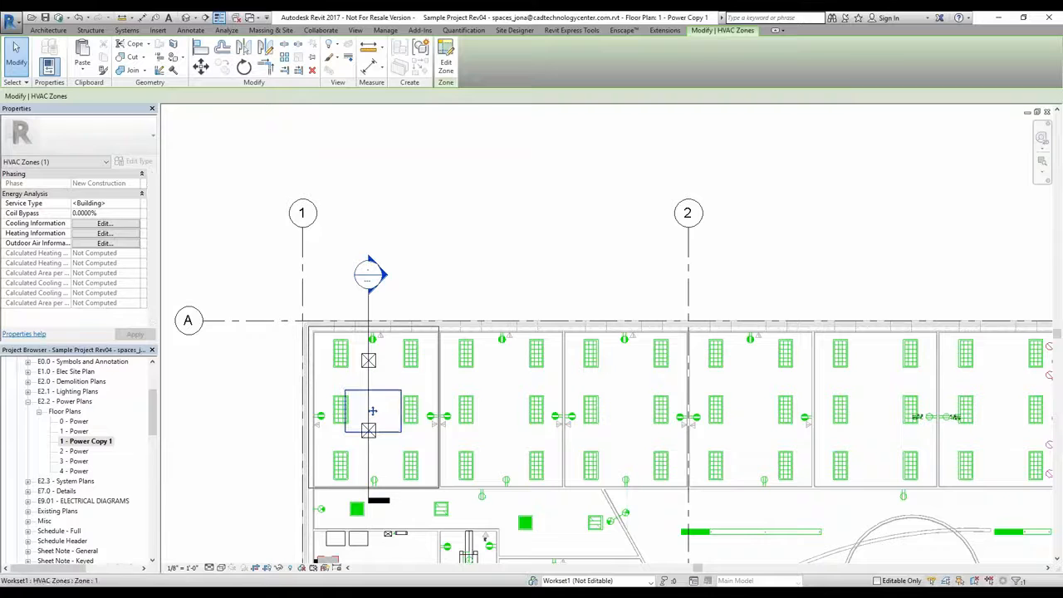
{"action": "left_click", "coordinate": [129, 204]}
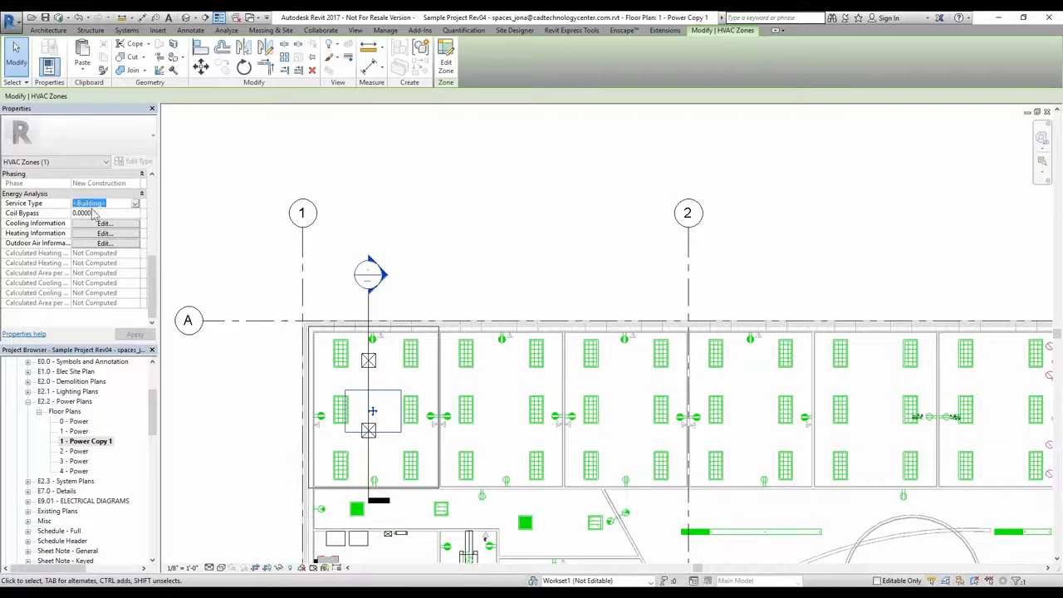
{"action": "left_click", "coordinate": [136, 205]}
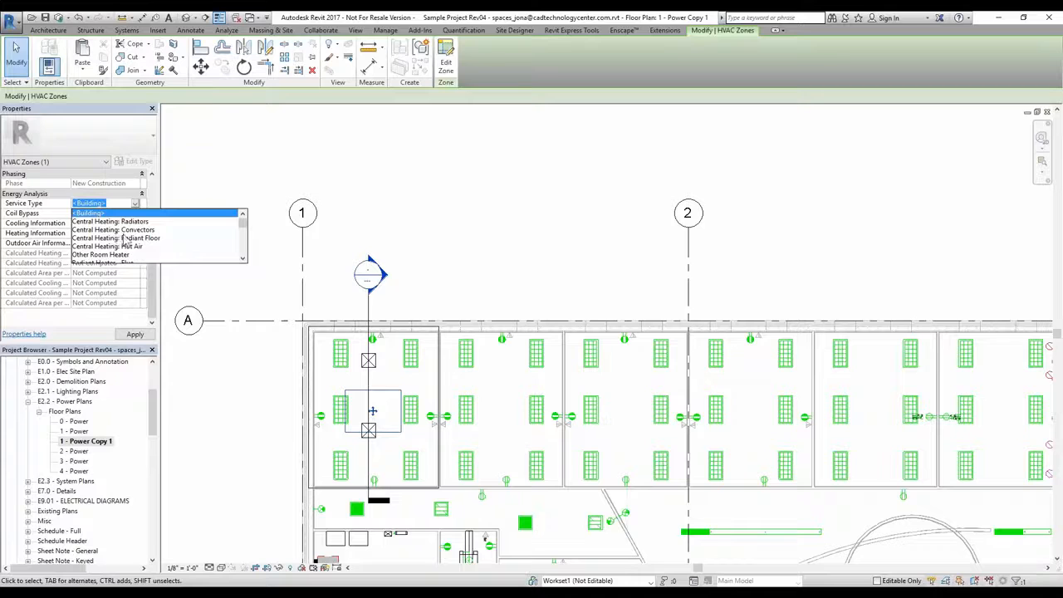
{"action": "scroll", "coordinate": [116, 241], "scroll_direction": "down", "scroll_amount": 3}
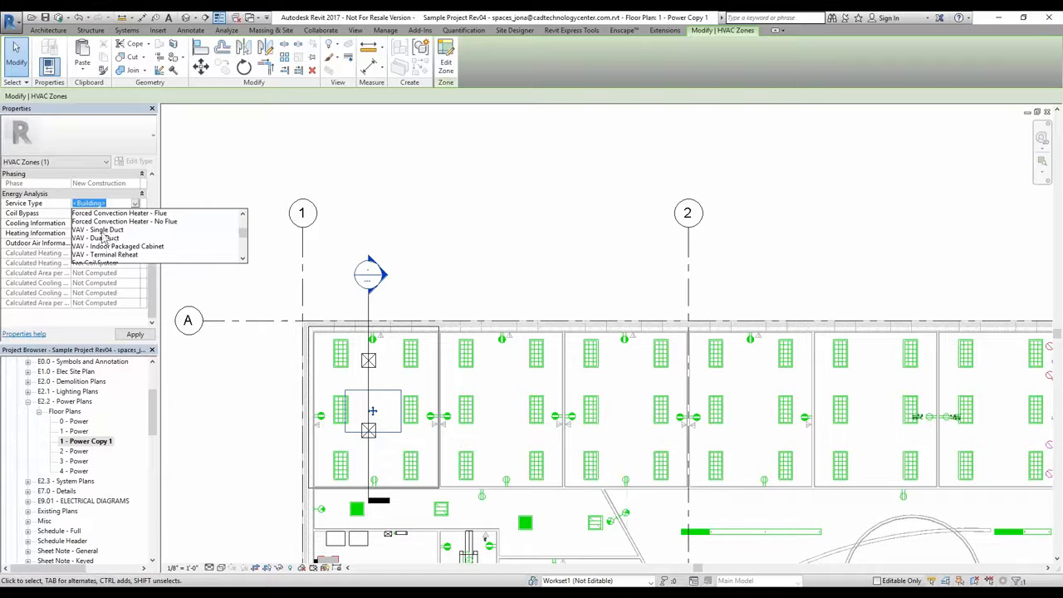
{"action": "left_click", "coordinate": [99, 230]}
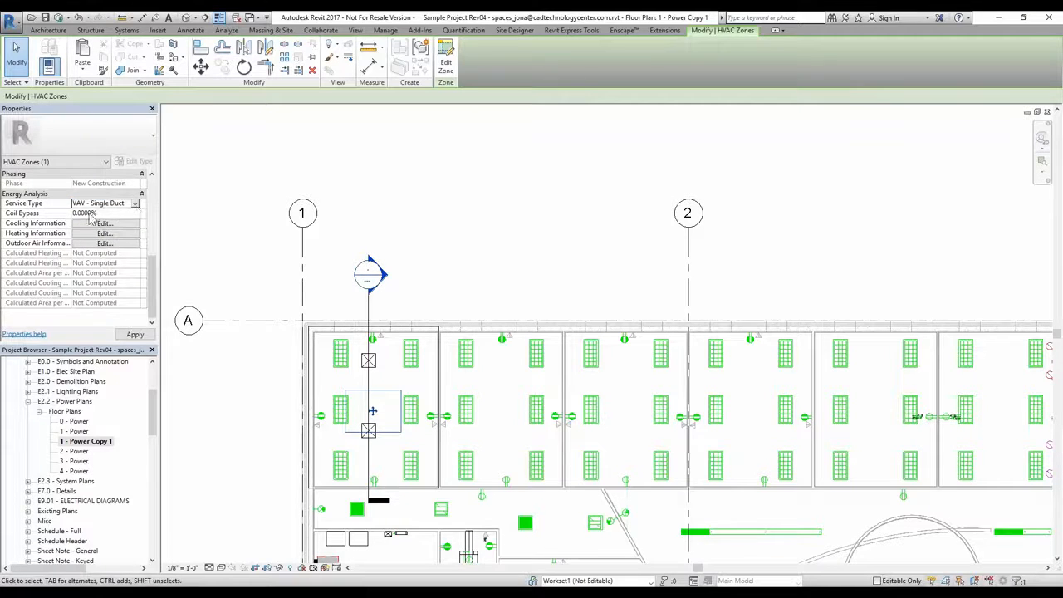
Review the zone's coil bypass and its cooling and heating set points, air temperatures and humidity control options
{"action": "left_click", "coordinate": [118, 213]}
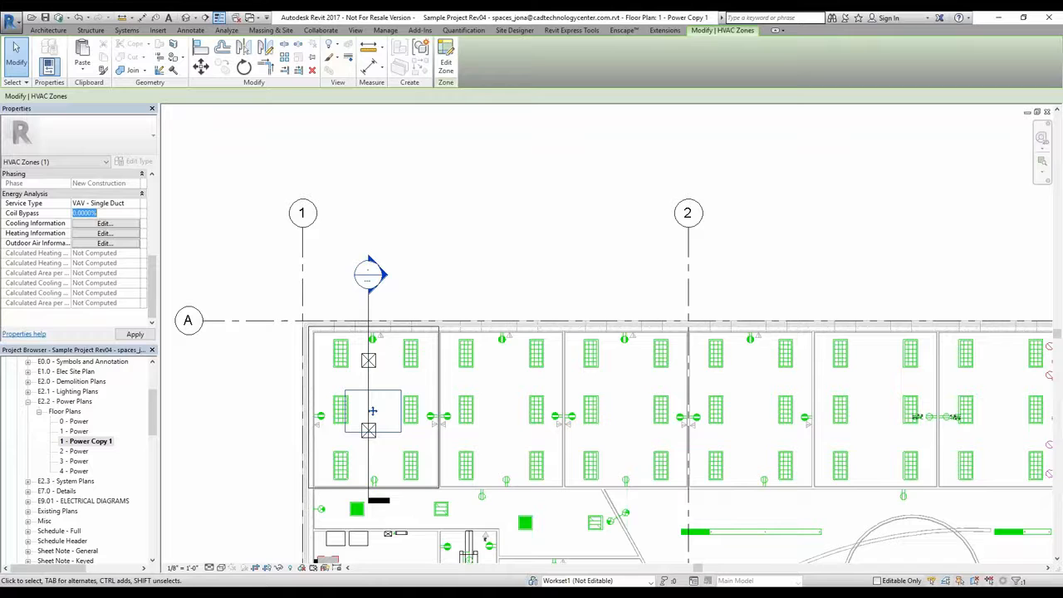
{"action": "left_click", "coordinate": [104, 224]}
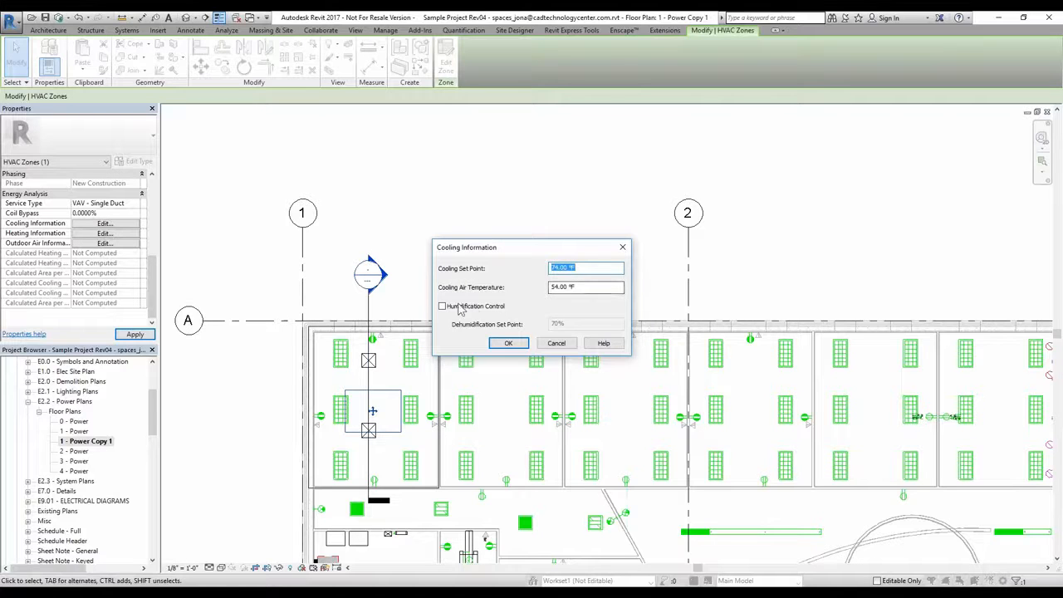
{"action": "left_click", "coordinate": [514, 343]}
{"action": "left_click", "coordinate": [102, 233]}
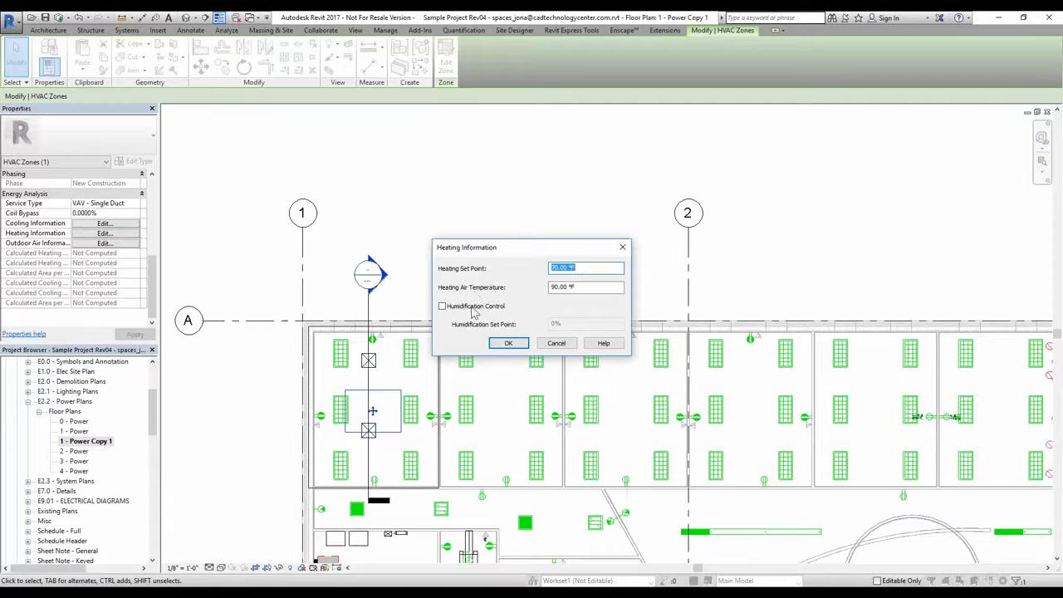
{"action": "left_click", "coordinate": [506, 343]}
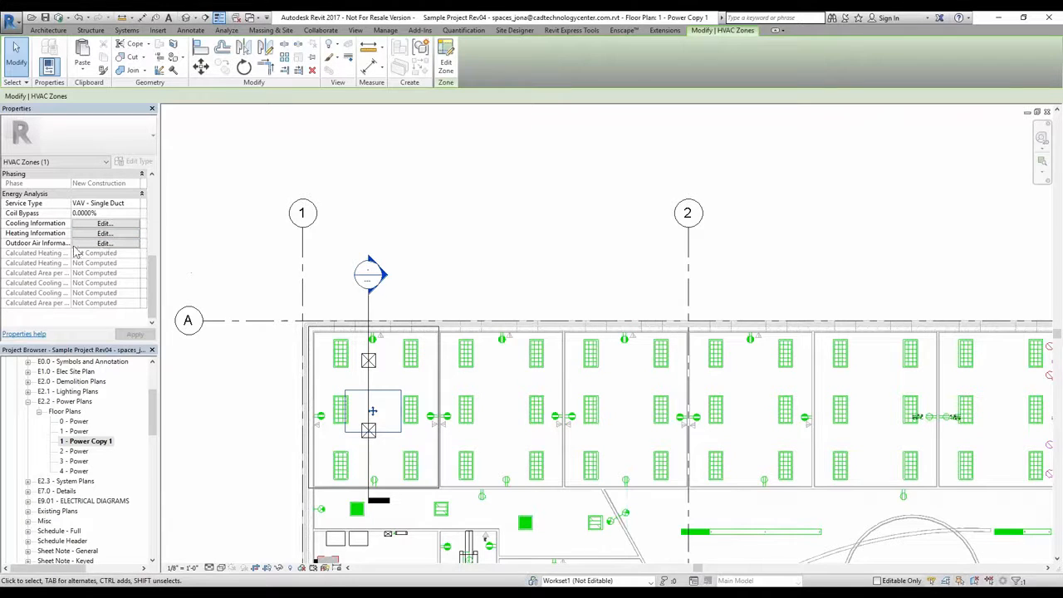
Enable outdoor air per area for the zone and set it to .083 CFM/SF
{"action": "left_click", "coordinate": [104, 244]}
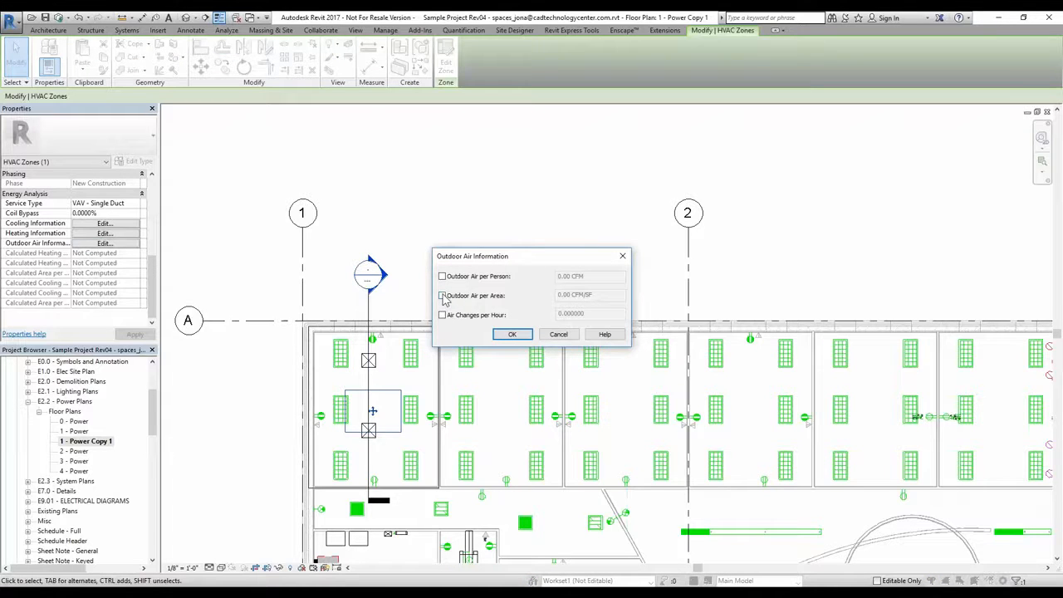
{"action": "left_click", "coordinate": [442, 296]}
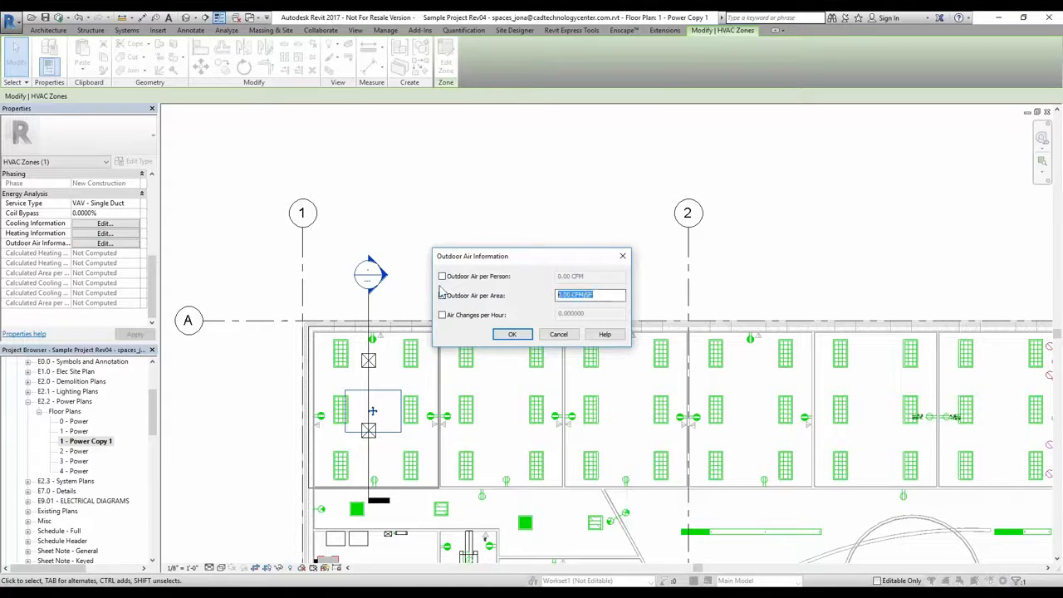
{"action": "type", "text": ".083"}
{"action": "key", "text": "Return"}
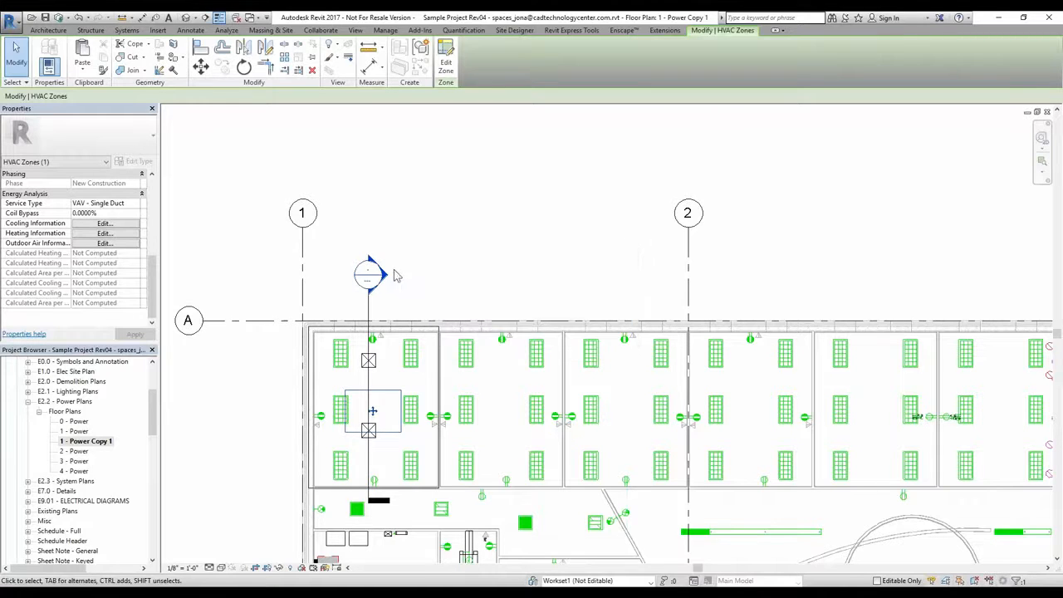
{"action": "left_click", "coordinate": [385, 169]}
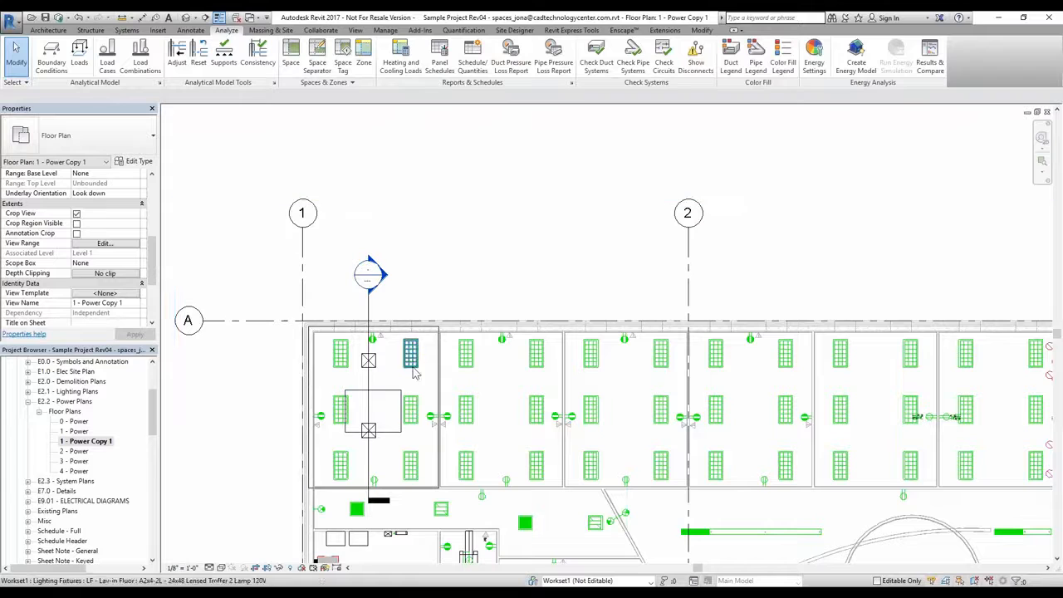
Edit Zone 1 in the 1 - Power Copy 1 plan, adding the OFFICE 106 space to it
{"action": "left_click", "coordinate": [374, 419]}
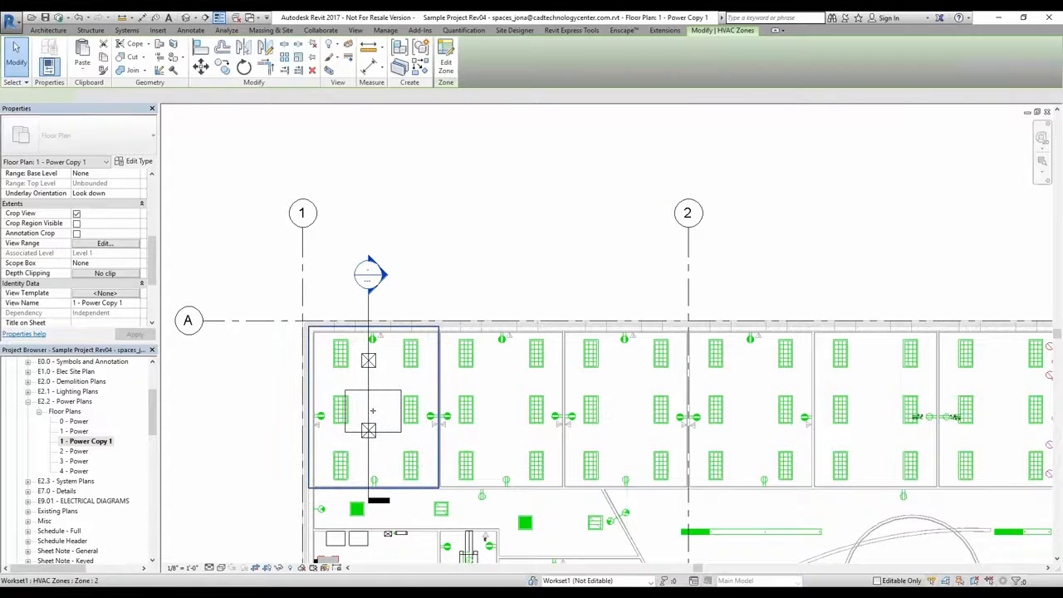
{"action": "left_click", "coordinate": [332, 166]}
{"action": "left_click", "coordinate": [401, 379]}
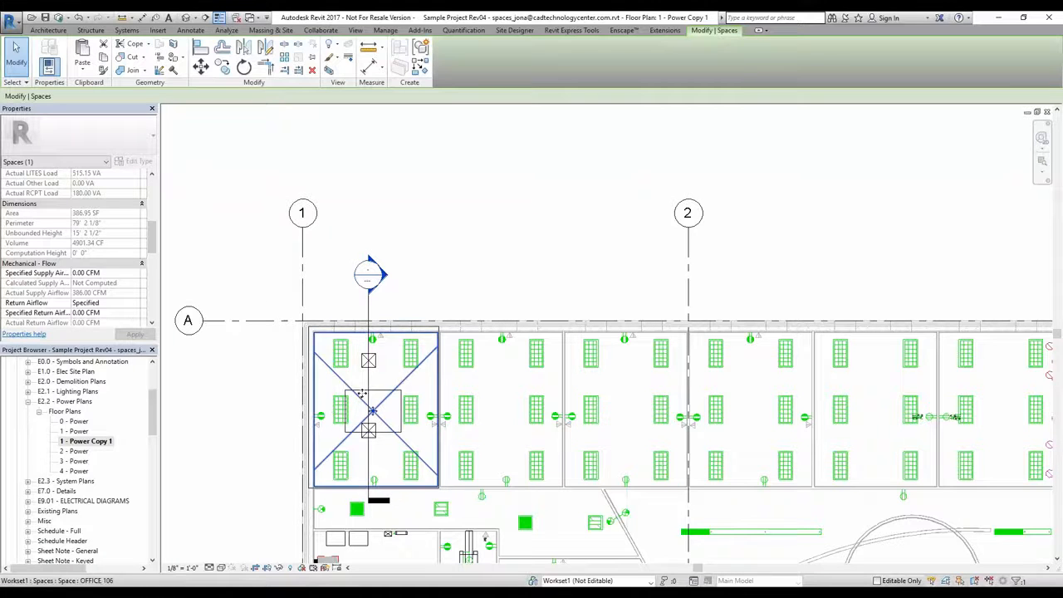
{"action": "left_click", "coordinate": [441, 180]}
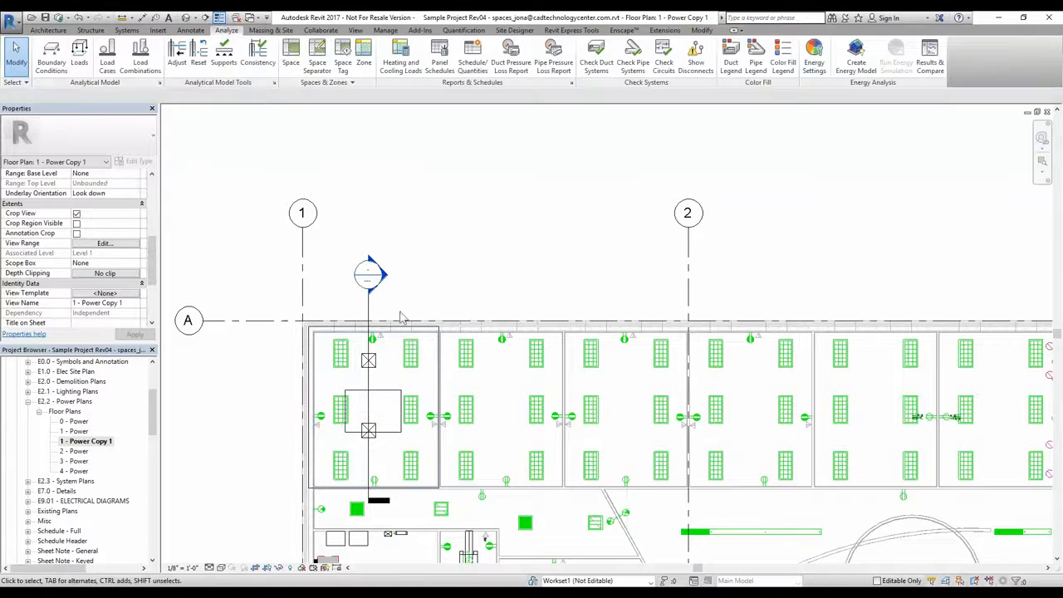
{"action": "left_click", "coordinate": [393, 395]}
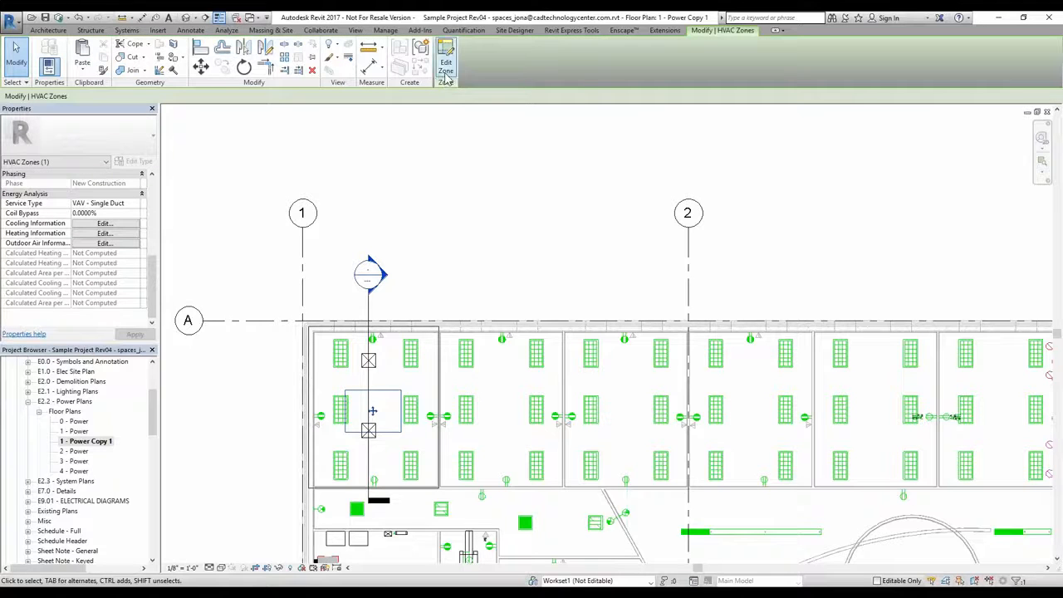
{"action": "left_click", "coordinate": [446, 67]}
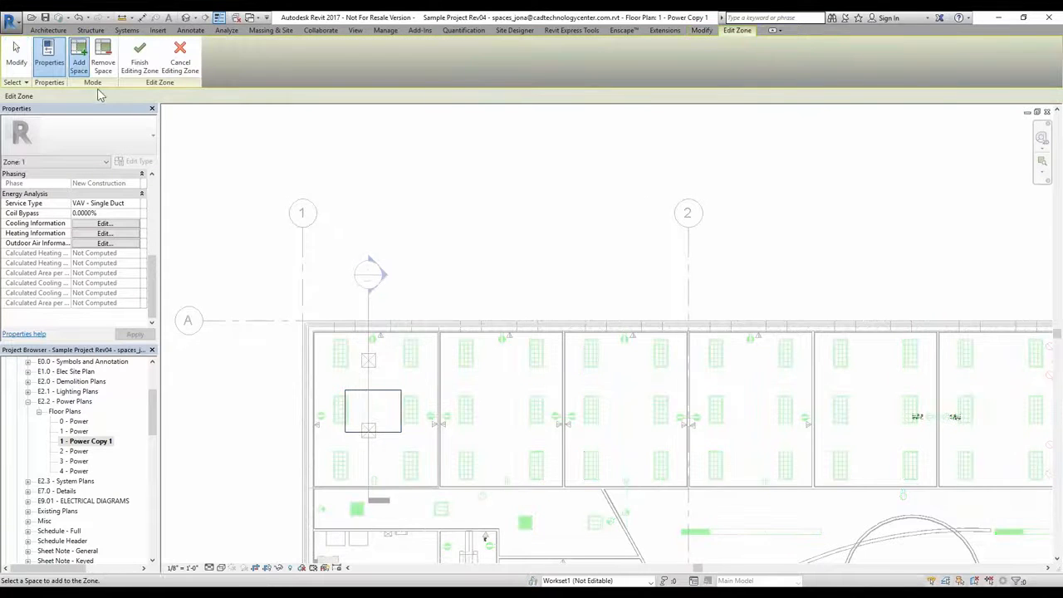
{"action": "left_click", "coordinate": [344, 389]}
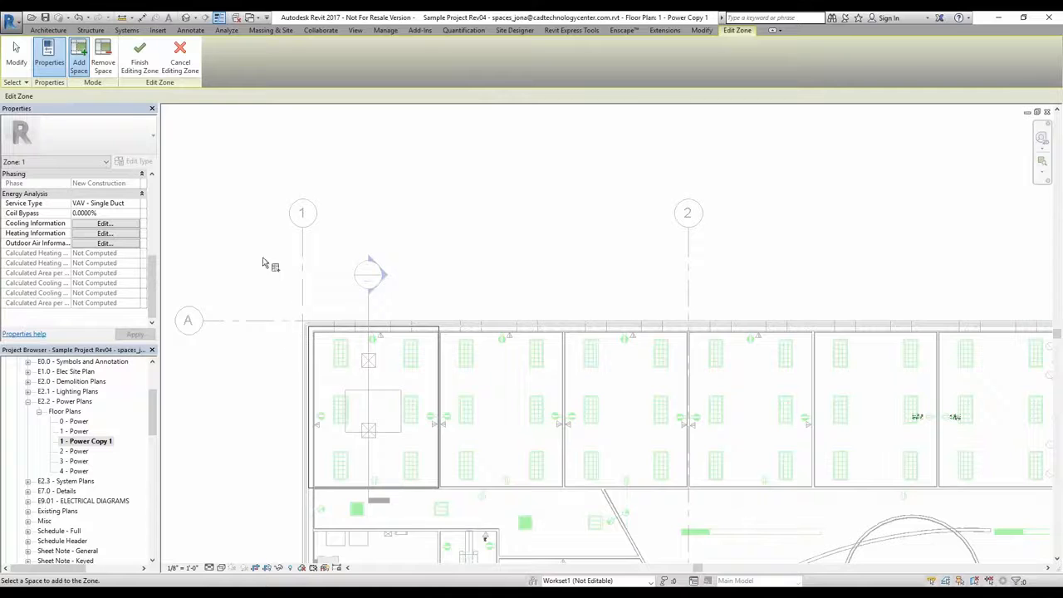
{"action": "left_click", "coordinate": [140, 63]}
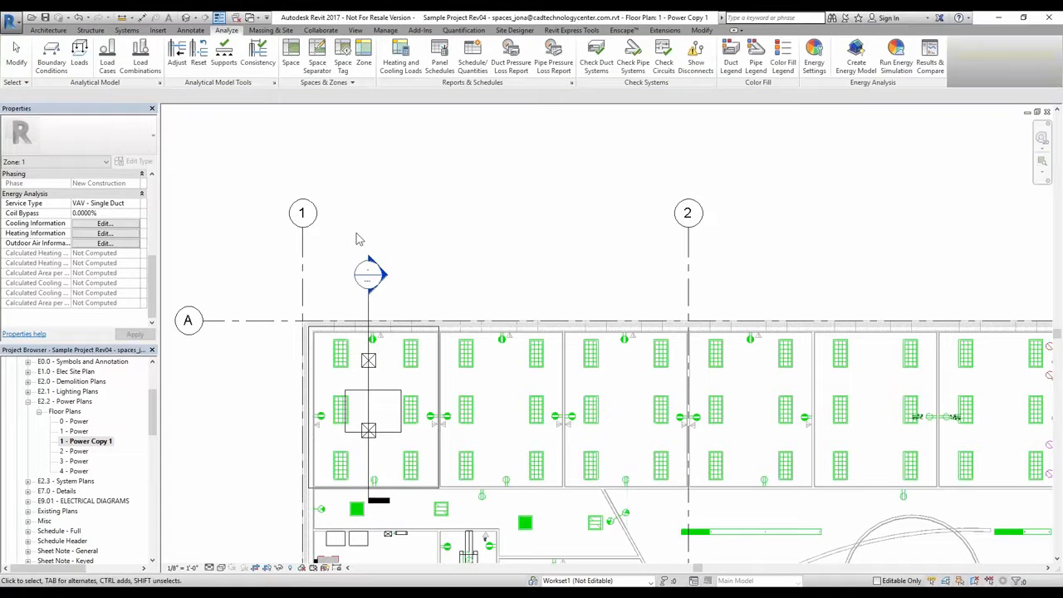
Review the level, area, volume and calculated airflow properties of the HVAC zone in the corner office
{"action": "left_click", "coordinate": [373, 412]}
{"action": "left_click_drag", "start_coordinate": [156, 274], "coordinate": [154, 185]}
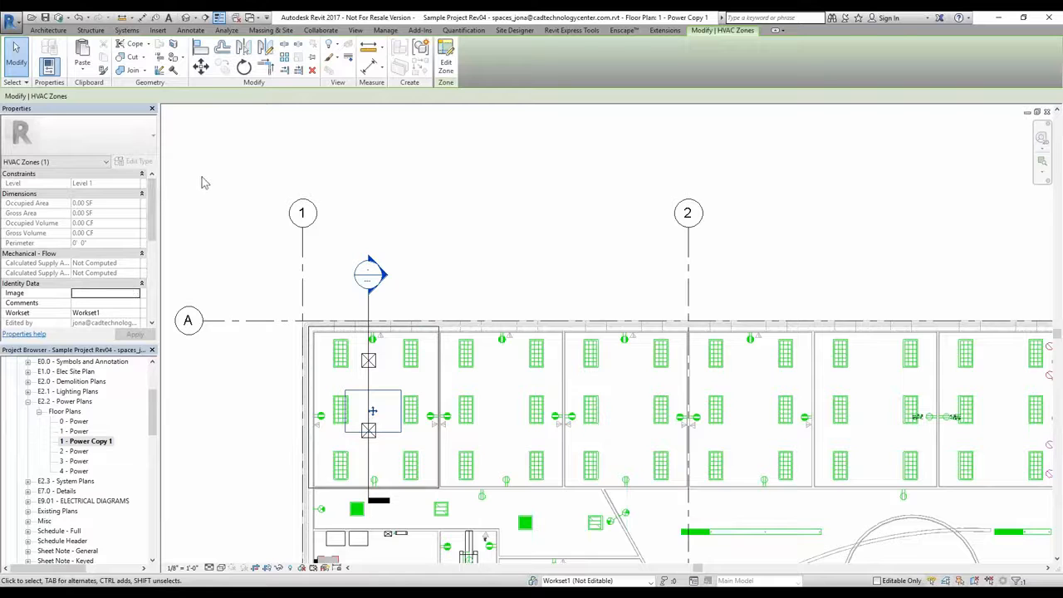
{"action": "left_click", "coordinate": [233, 229]}
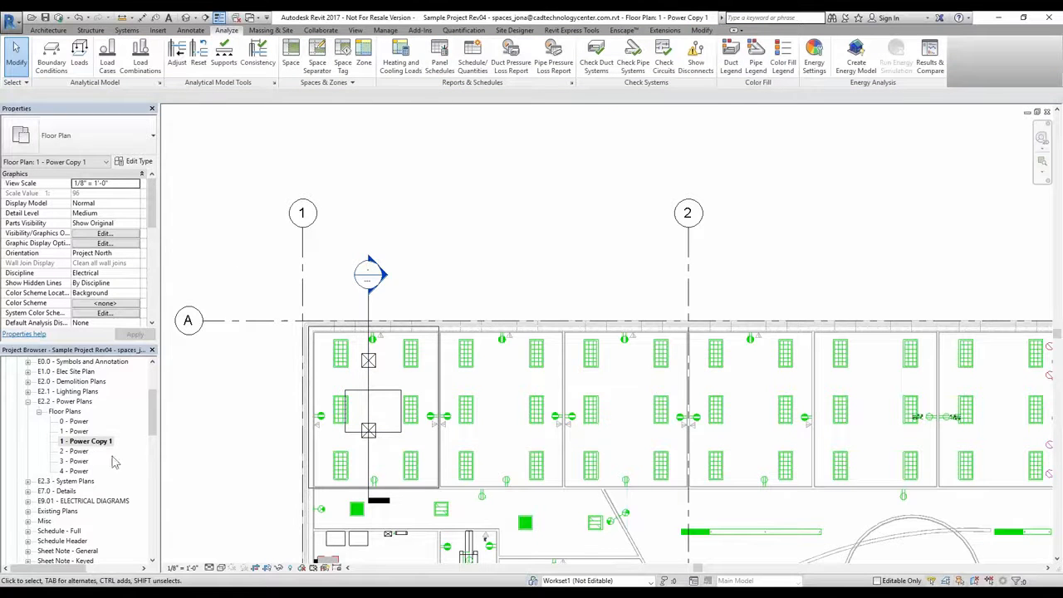
View the corner office in the 1 - Lighting (Arch Example) ceiling plan and return to the 1 - Power Copy 1 plan
{"action": "left_click_drag", "start_coordinate": [153, 416], "coordinate": [153, 383]}
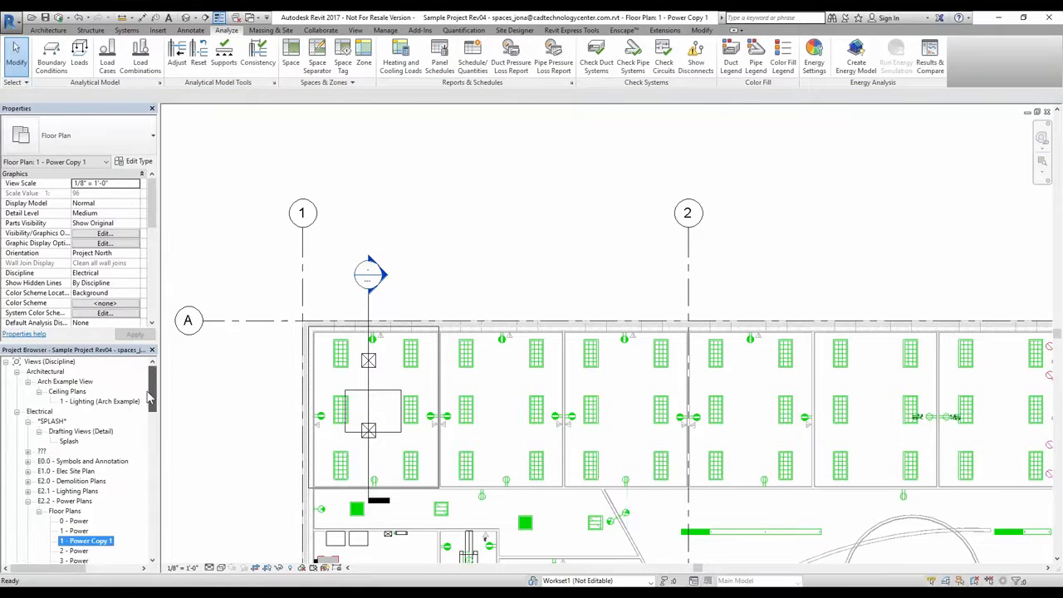
{"action": "double_click", "coordinate": [91, 402]}
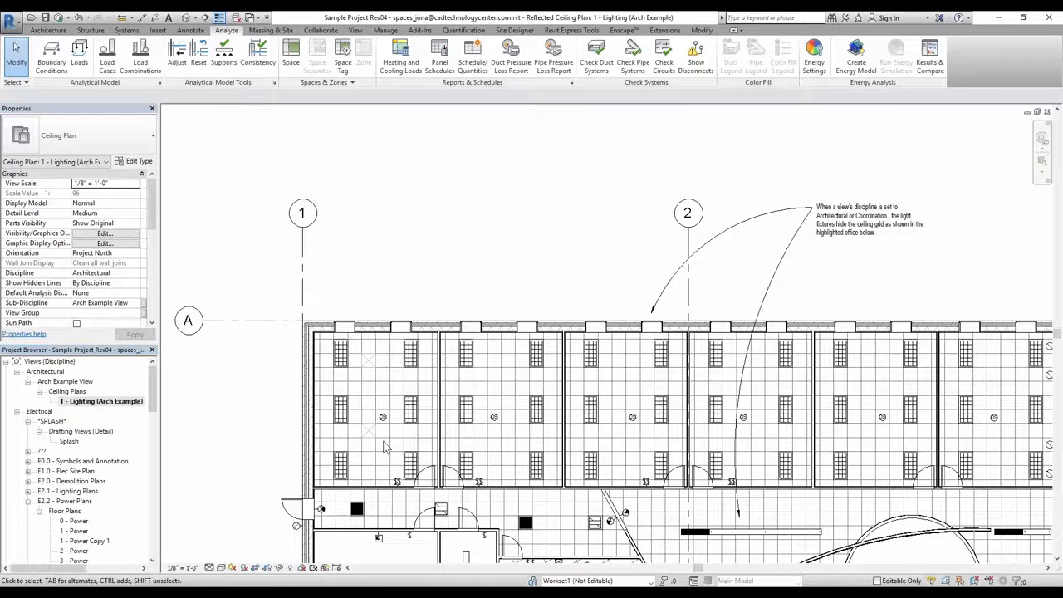
{"action": "left_click", "coordinate": [1047, 111]}
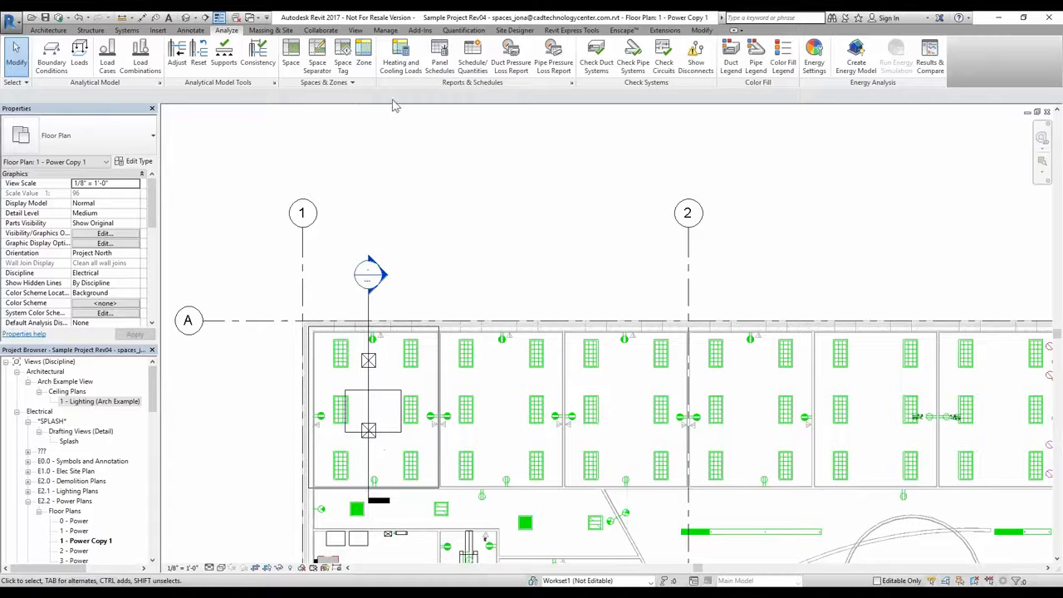
Inspect the full property list of the corner office's HVAC zone once more and deselect it
{"action": "left_click", "coordinate": [388, 399]}
{"action": "scroll", "coordinate": [155, 243], "scroll_direction": "down", "scroll_amount": 2}
{"action": "scroll", "coordinate": [155, 243], "scroll_direction": "down", "scroll_amount": 3}
{"action": "scroll", "coordinate": [146, 209], "scroll_direction": "up", "scroll_amount": 5}
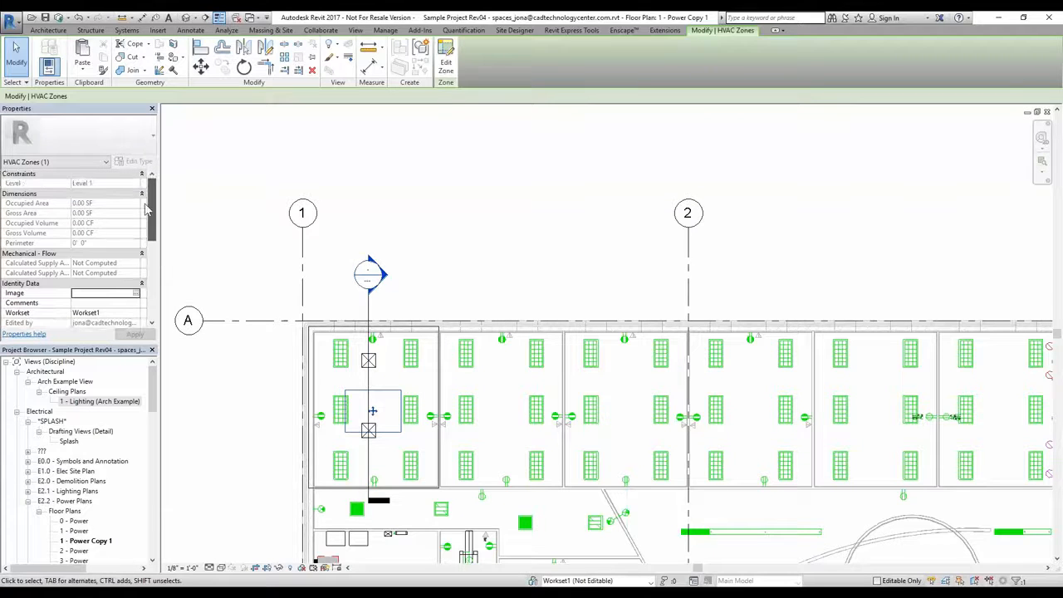
{"action": "left_click", "coordinate": [360, 142]}
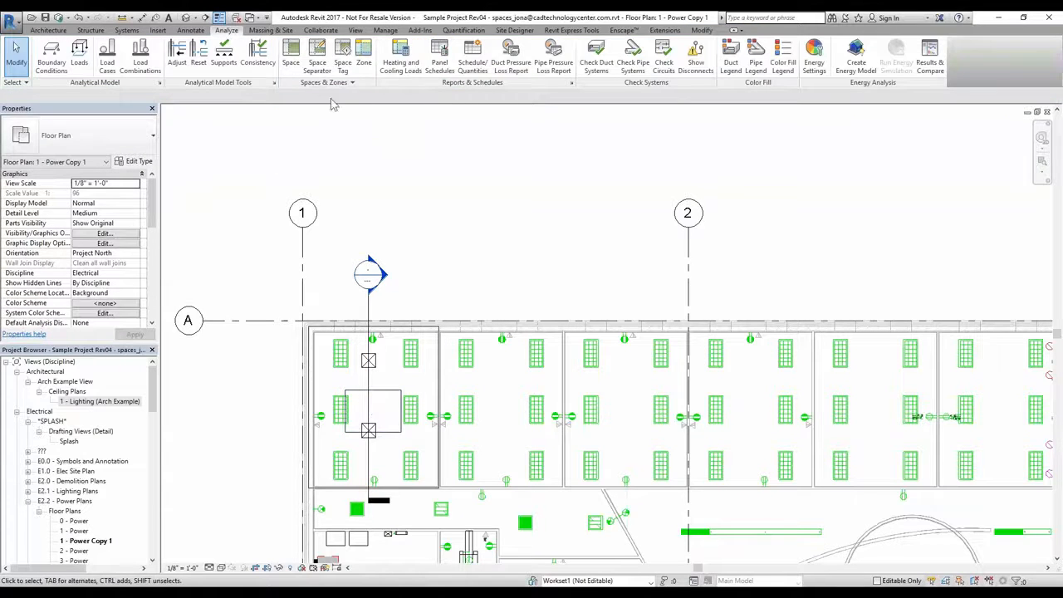
Open the heating and cooling loads settings and examine the building type, location, ground plane and project phase
{"action": "left_click", "coordinate": [401, 56]}
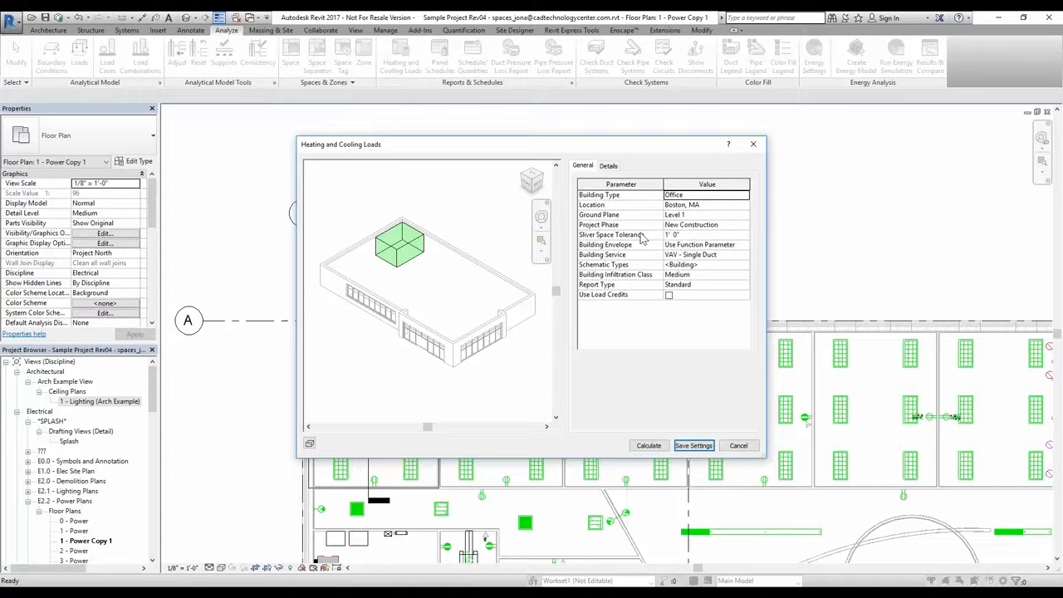
{"action": "left_click", "coordinate": [692, 197]}
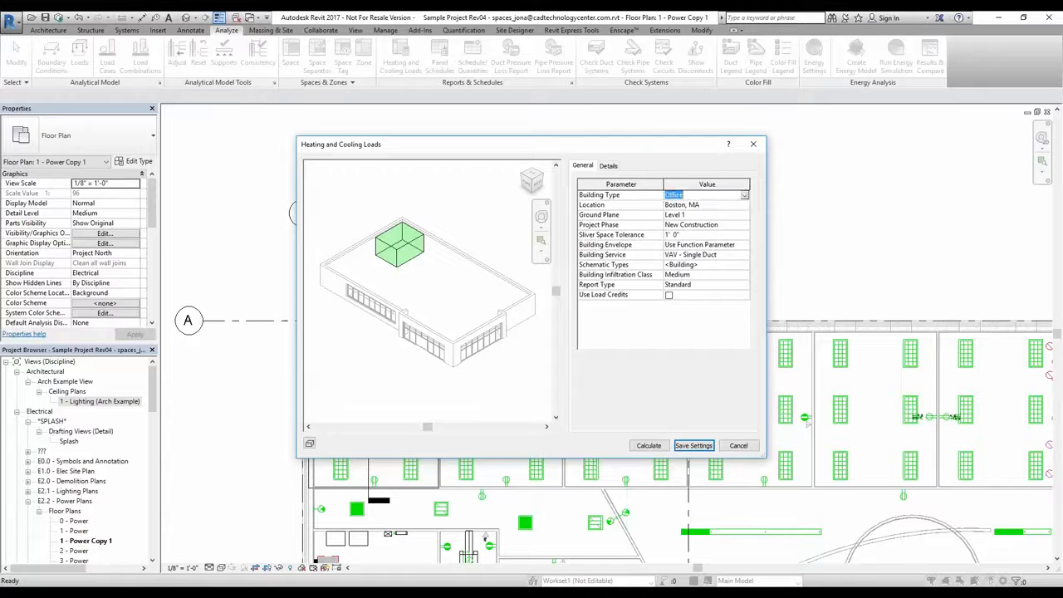
{"action": "left_click", "coordinate": [744, 197]}
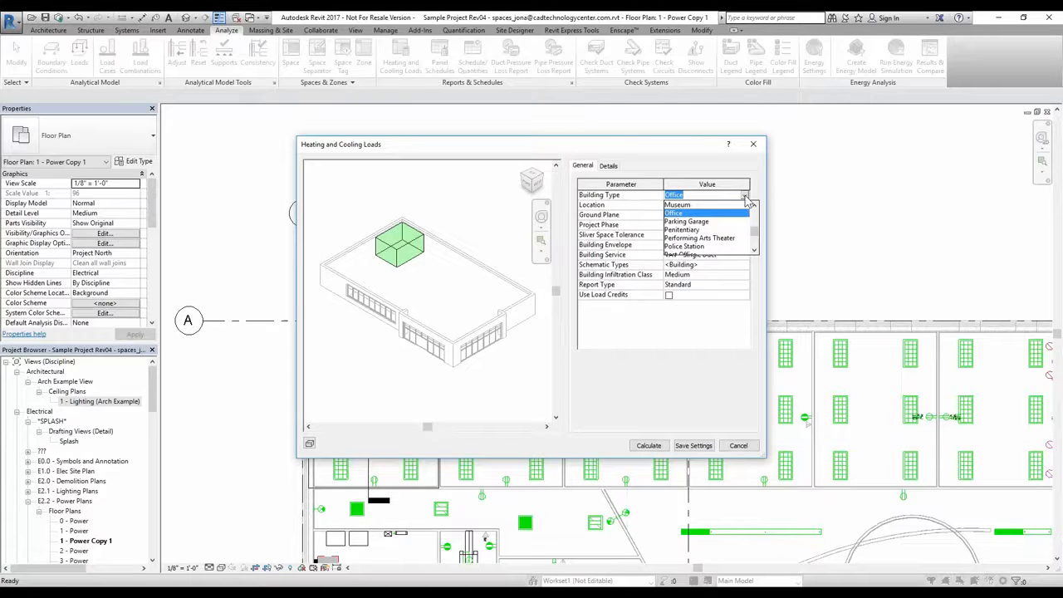
{"action": "left_click", "coordinate": [744, 199]}
{"action": "left_click", "coordinate": [716, 206]}
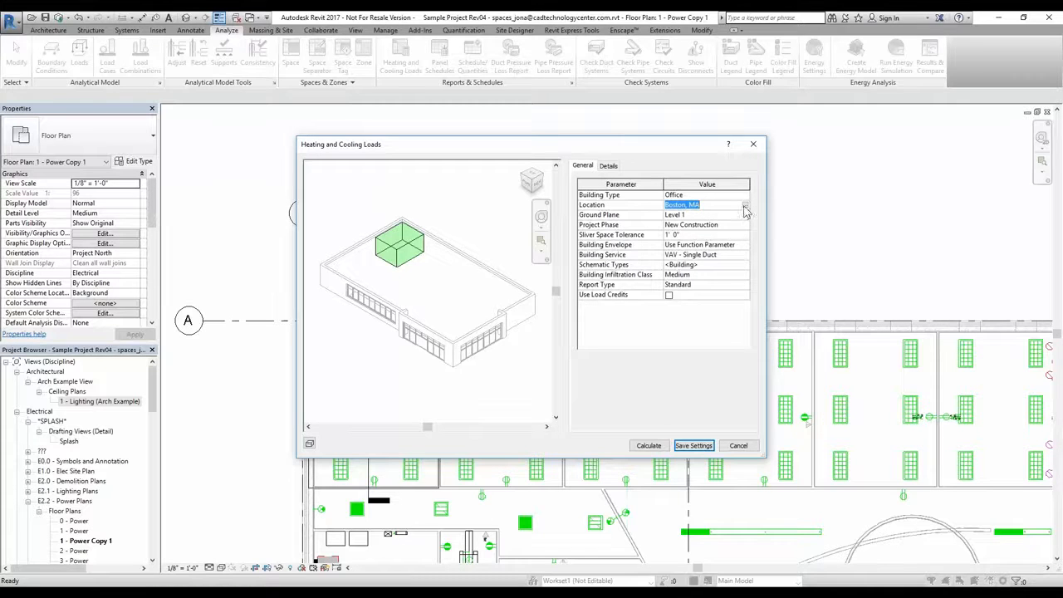
{"action": "left_click", "coordinate": [707, 215]}
{"action": "left_click", "coordinate": [677, 226]}
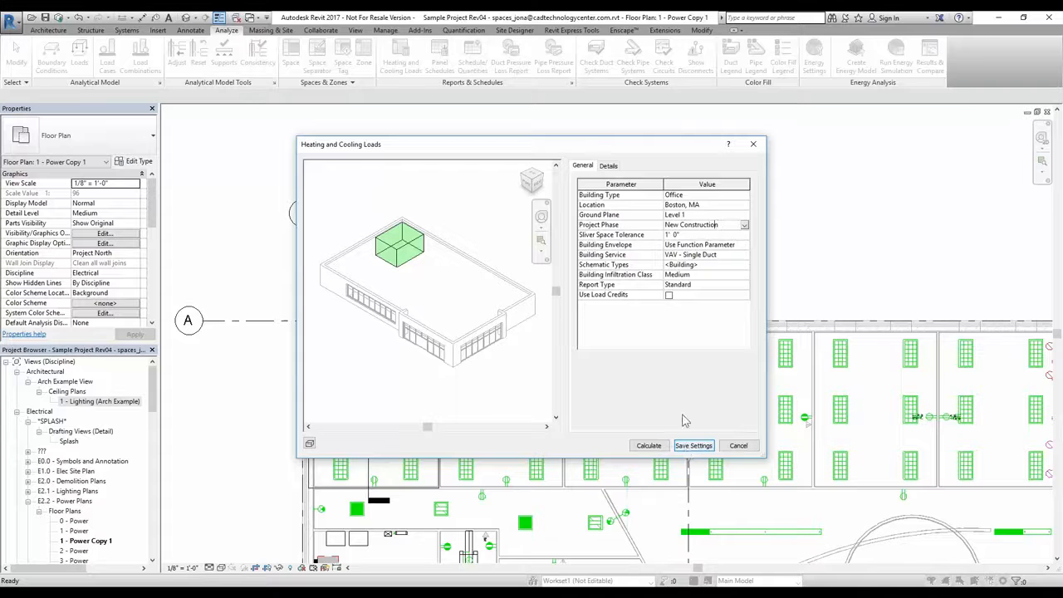
Check the load details of zones 1 and 2 and the 106 OFFICE space, and calculate the heating and cooling loads
{"action": "left_click", "coordinate": [615, 166]}
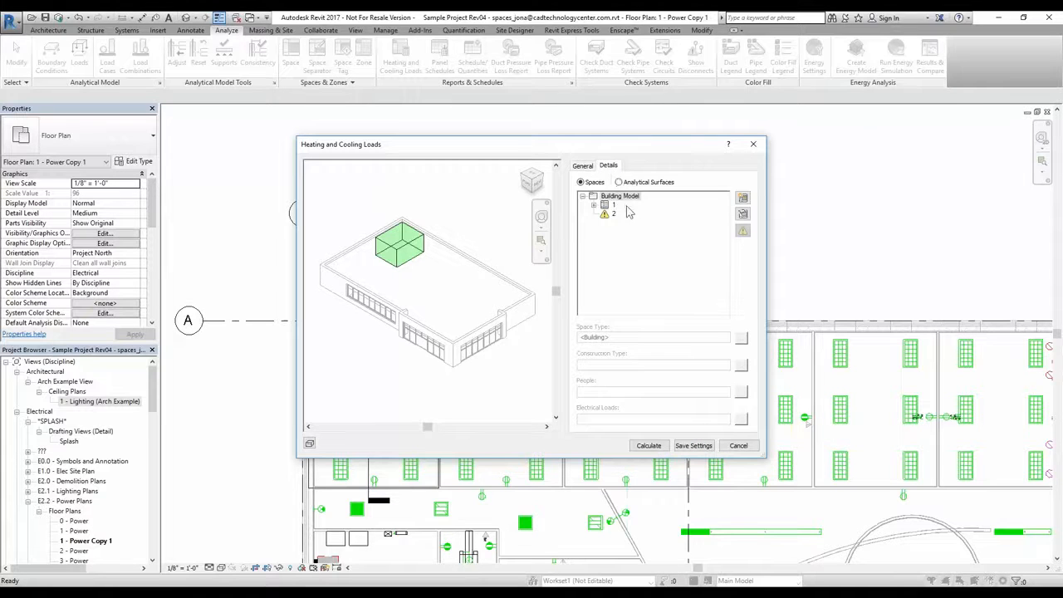
{"action": "left_click", "coordinate": [616, 216]}
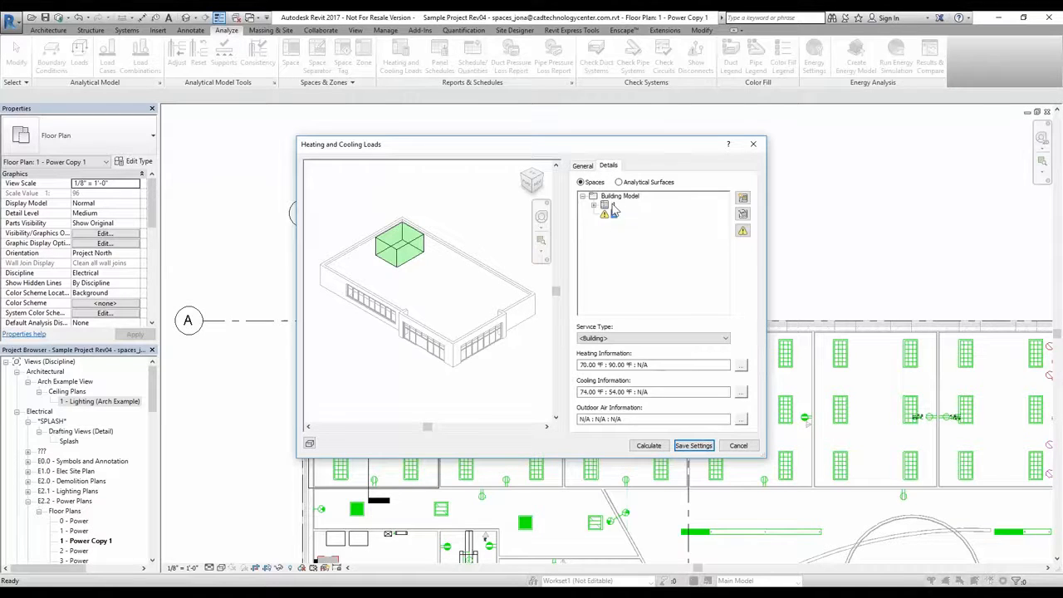
{"action": "left_click", "coordinate": [615, 206]}
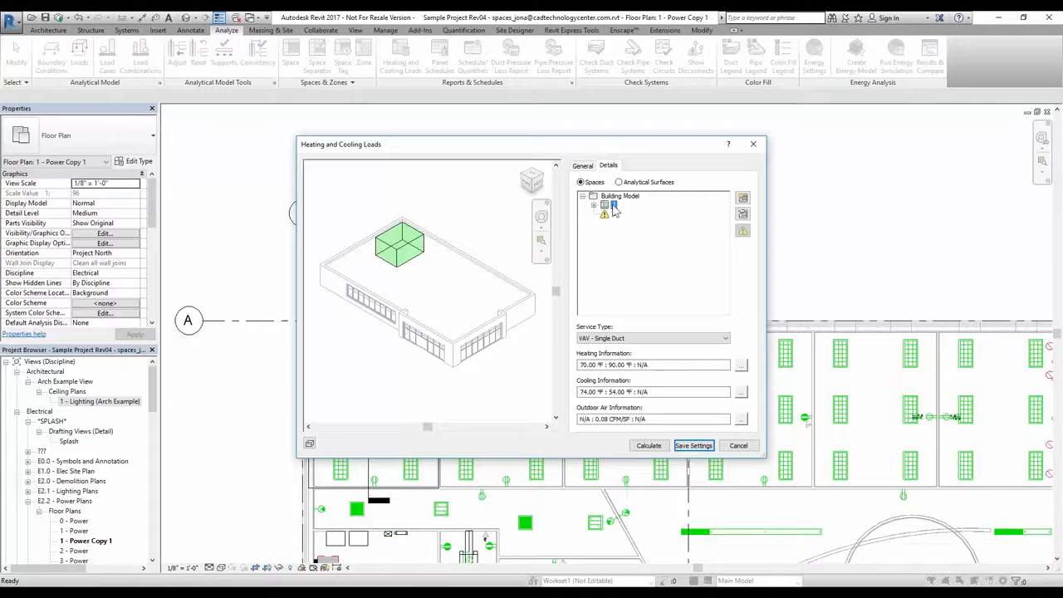
{"action": "left_click", "coordinate": [593, 205]}
{"action": "left_click", "coordinate": [633, 214]}
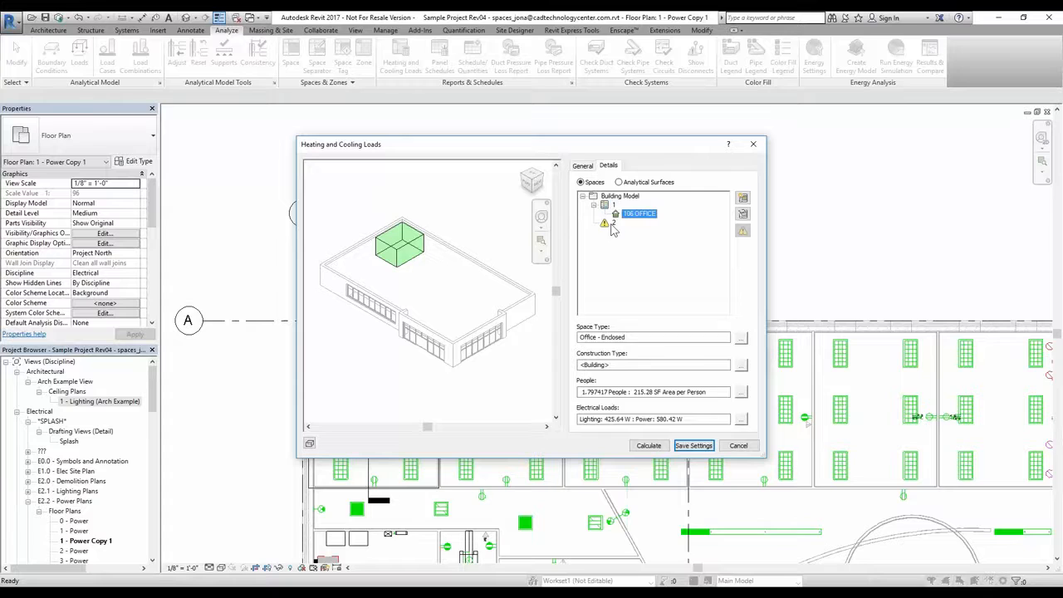
{"action": "left_click", "coordinate": [613, 224]}
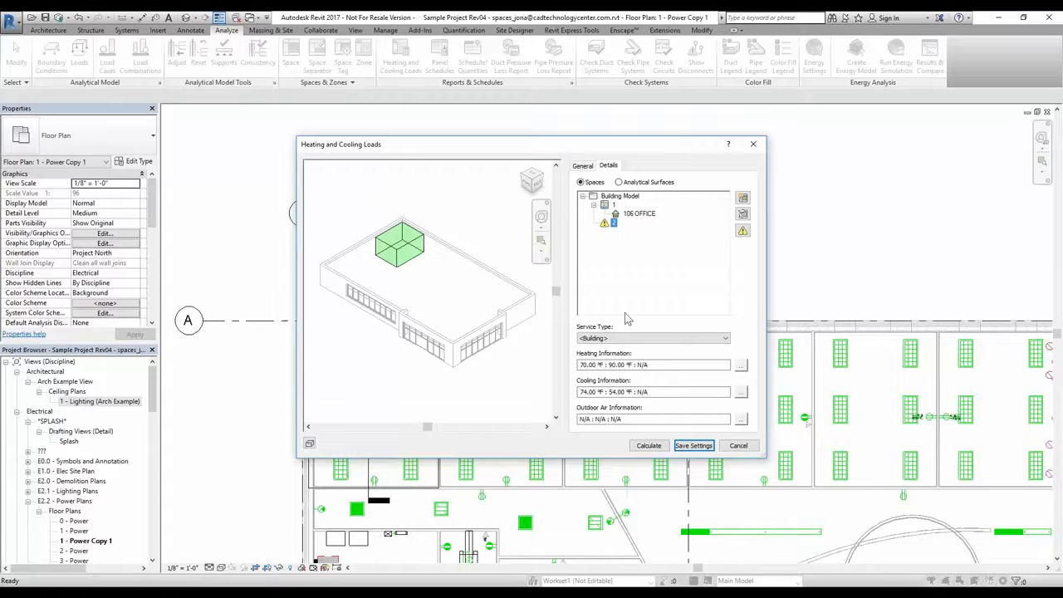
{"action": "left_click", "coordinate": [609, 207]}
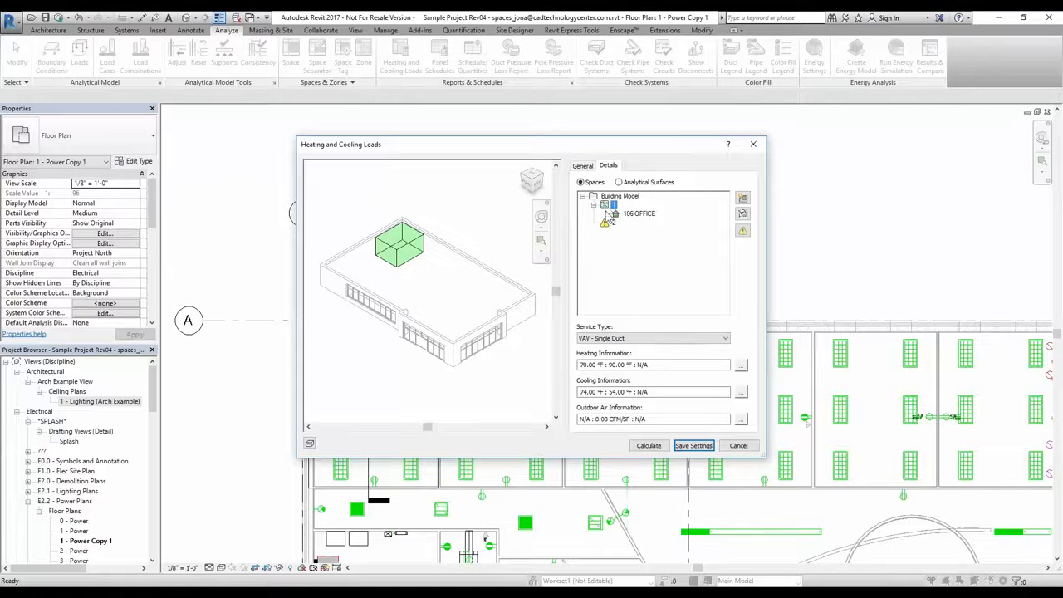
{"action": "left_click", "coordinate": [649, 446]}
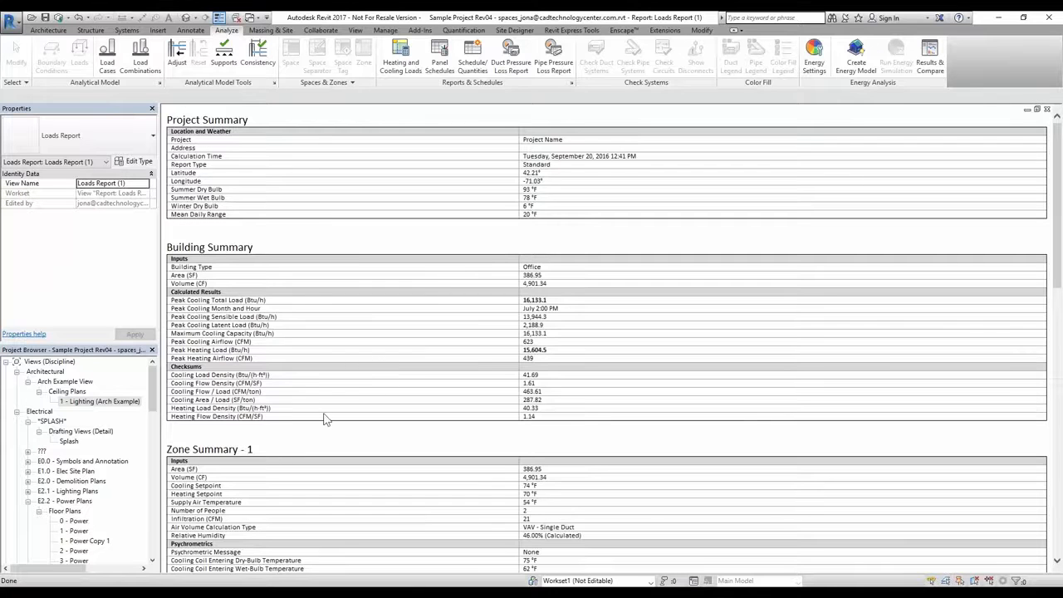
Examine the loads report's building, zone, component and 106 OFFICE space summaries, and close the report
{"action": "scroll", "coordinate": [326, 419], "scroll_direction": "down", "scroll_amount": 1}
{"action": "scroll", "coordinate": [328, 418], "scroll_direction": "down", "scroll_amount": 4}
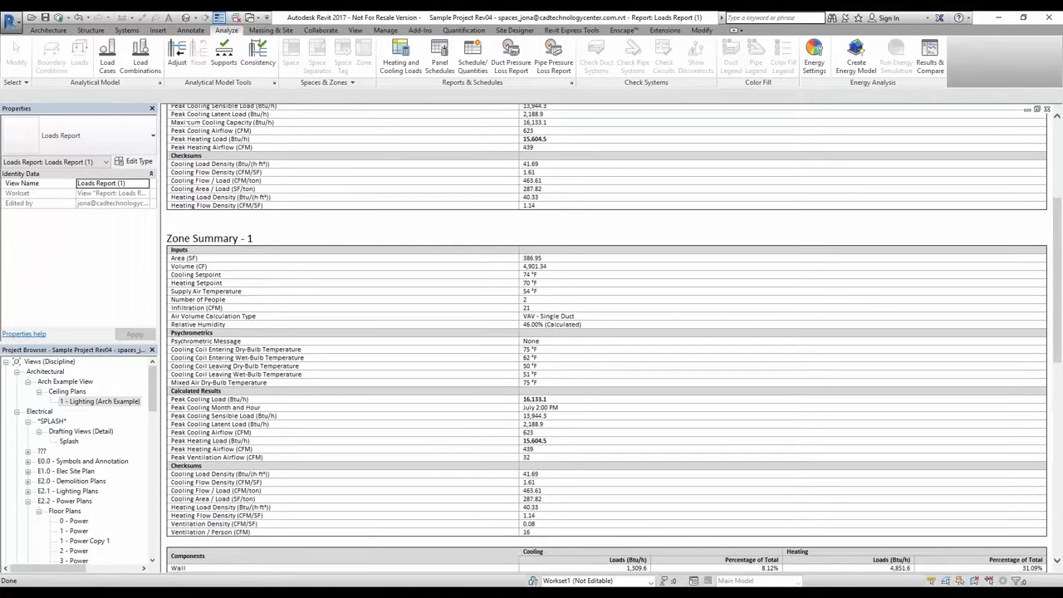
{"action": "scroll", "coordinate": [285, 244], "scroll_direction": "down", "scroll_amount": 3}
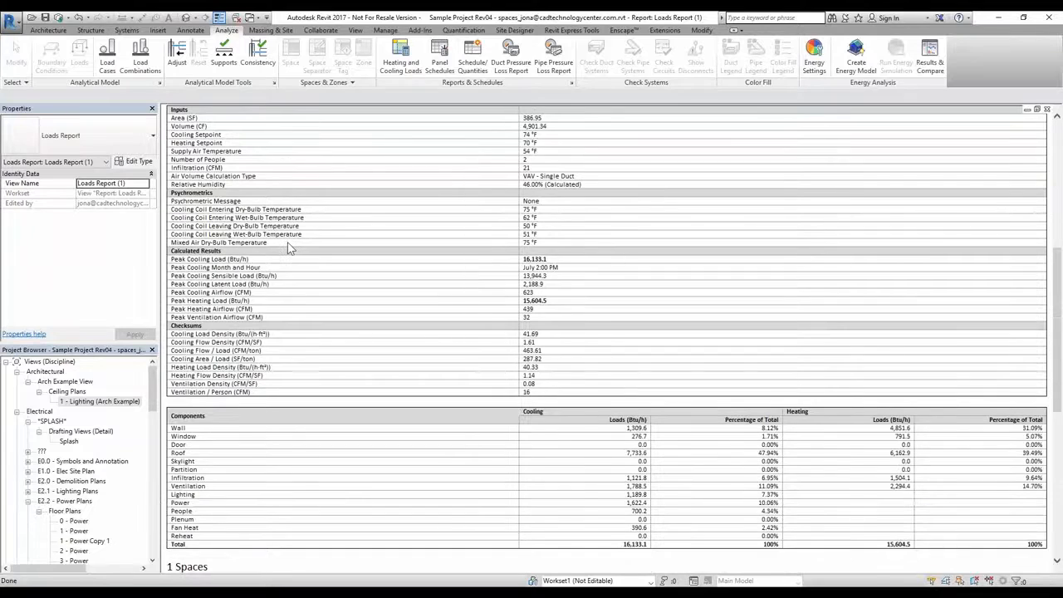
{"action": "scroll", "coordinate": [290, 247], "scroll_direction": "down", "scroll_amount": 4}
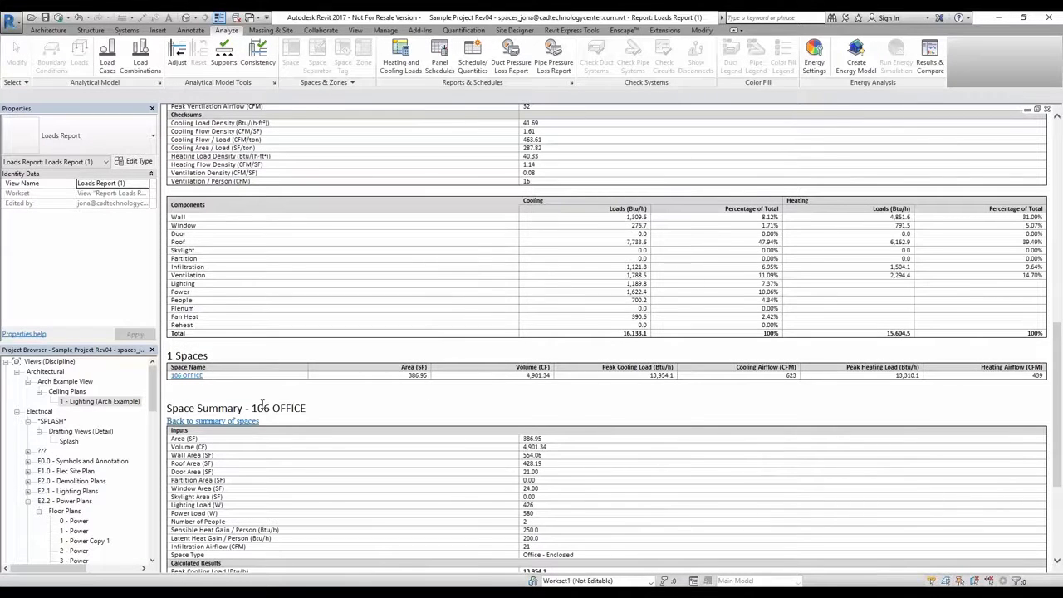
{"action": "scroll", "coordinate": [284, 395], "scroll_direction": "down", "scroll_amount": 1}
{"action": "scroll", "coordinate": [310, 393], "scroll_direction": "down", "scroll_amount": 1}
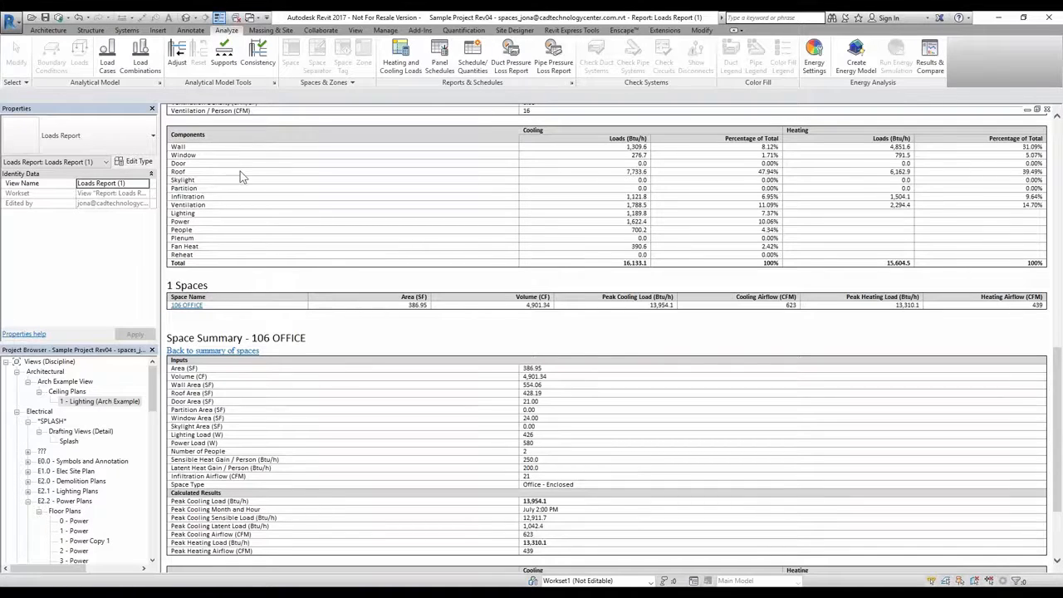
{"action": "scroll", "coordinate": [237, 171], "scroll_direction": "up", "scroll_amount": 3}
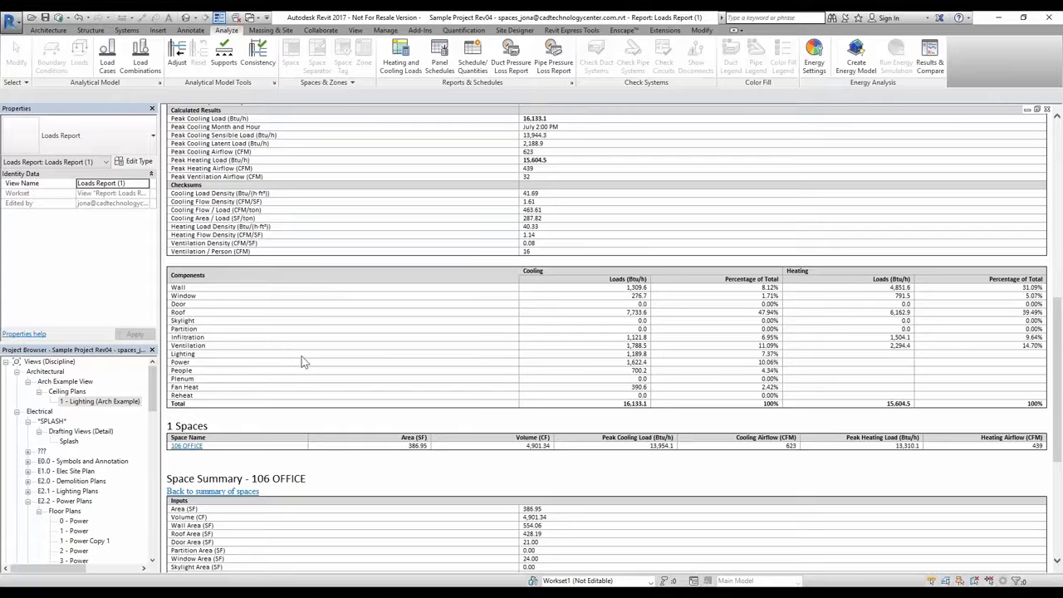
{"action": "scroll", "coordinate": [314, 370], "scroll_direction": "up", "scroll_amount": 6}
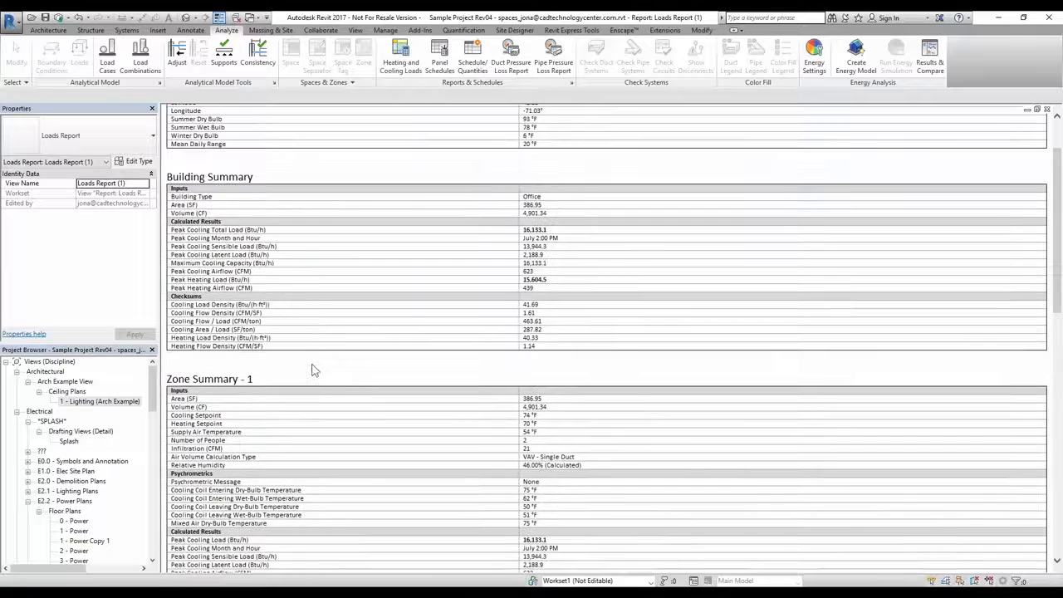
{"action": "scroll", "coordinate": [314, 370], "scroll_direction": "up", "scroll_amount": 2}
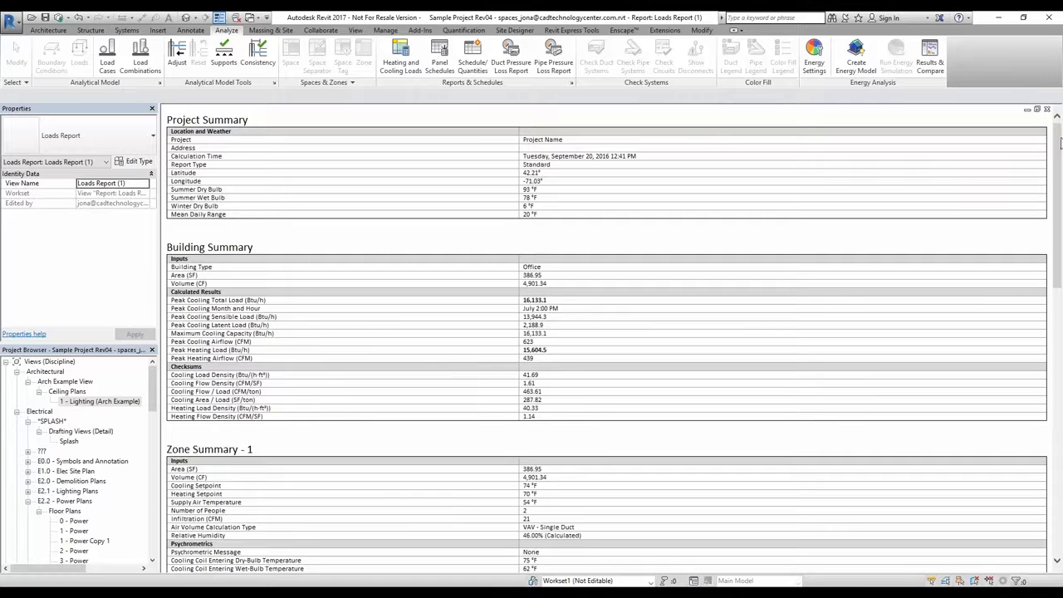
{"action": "left_click", "coordinate": [1048, 112]}
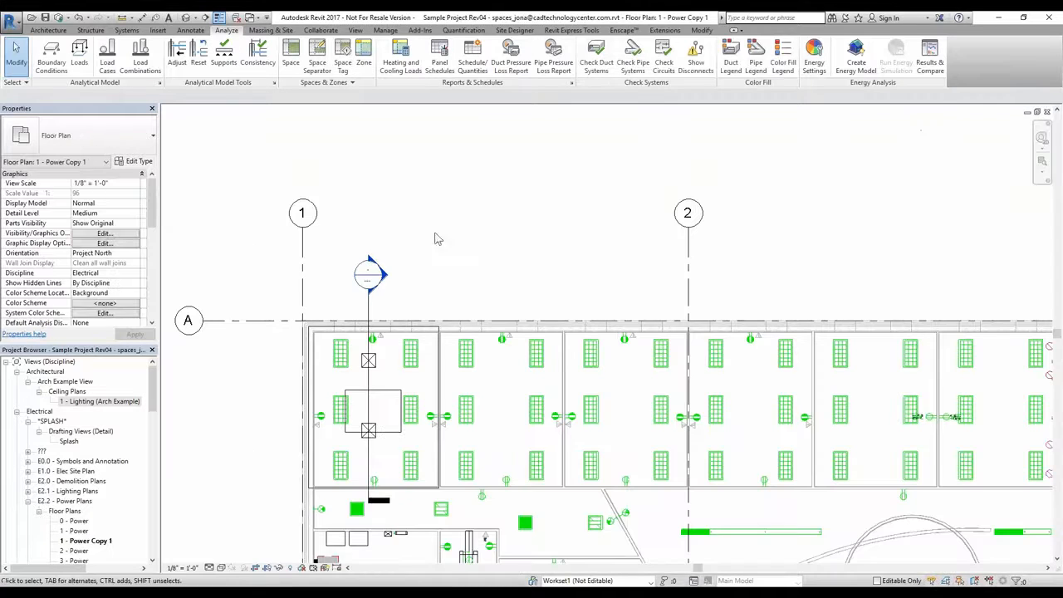
Inspect the corner office space's energy analysis properties, including its heating and cooling loads, and deselect it
{"action": "left_click", "coordinate": [403, 386]}
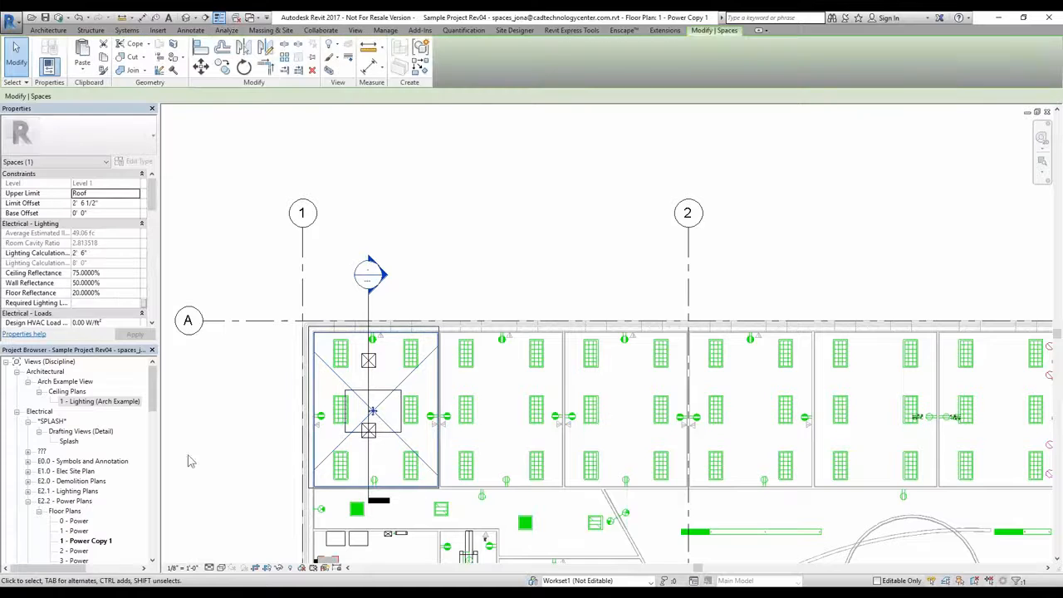
{"action": "left_click_drag", "start_coordinate": [149, 192], "coordinate": [148, 306]}
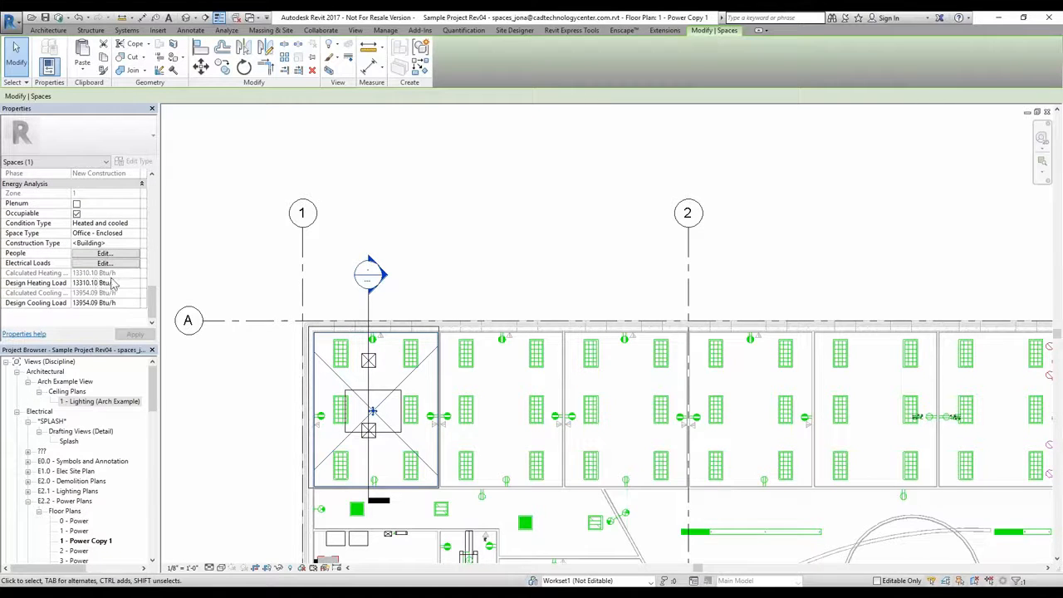
{"action": "left_click", "coordinate": [243, 189]}
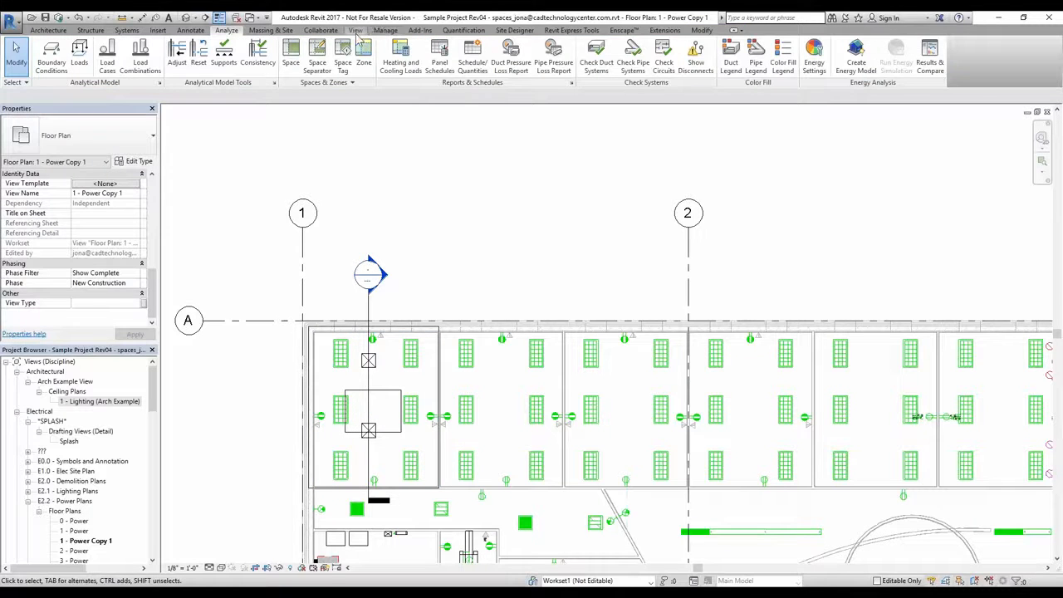
Open the M_Design_Space Airflow Summary schedule and check the calculated supply airflow of space 106 OFFICE
{"action": "left_click", "coordinate": [250, 16]}
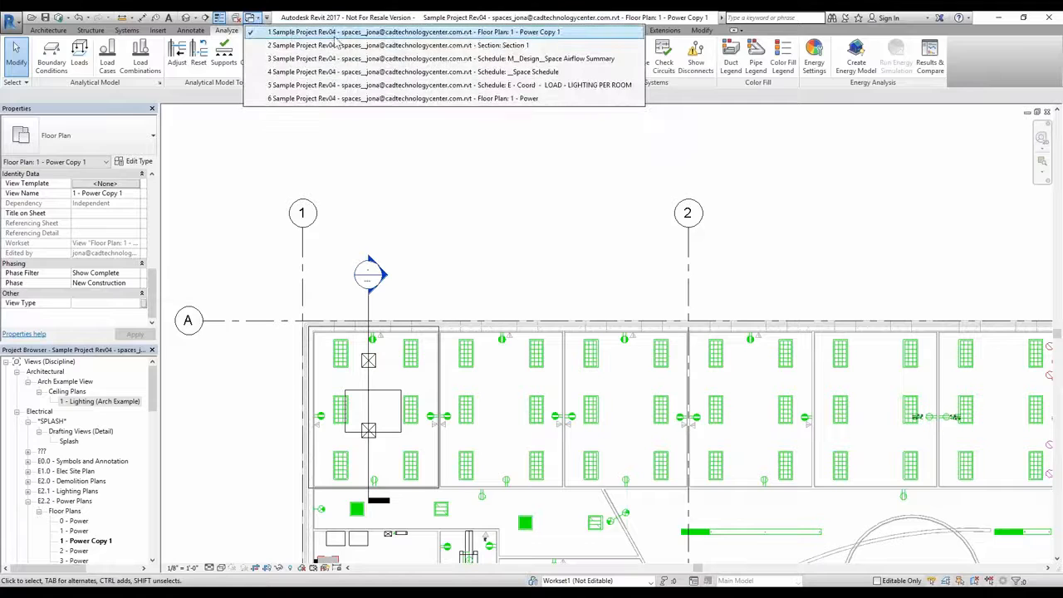
{"action": "left_click", "coordinate": [357, 58]}
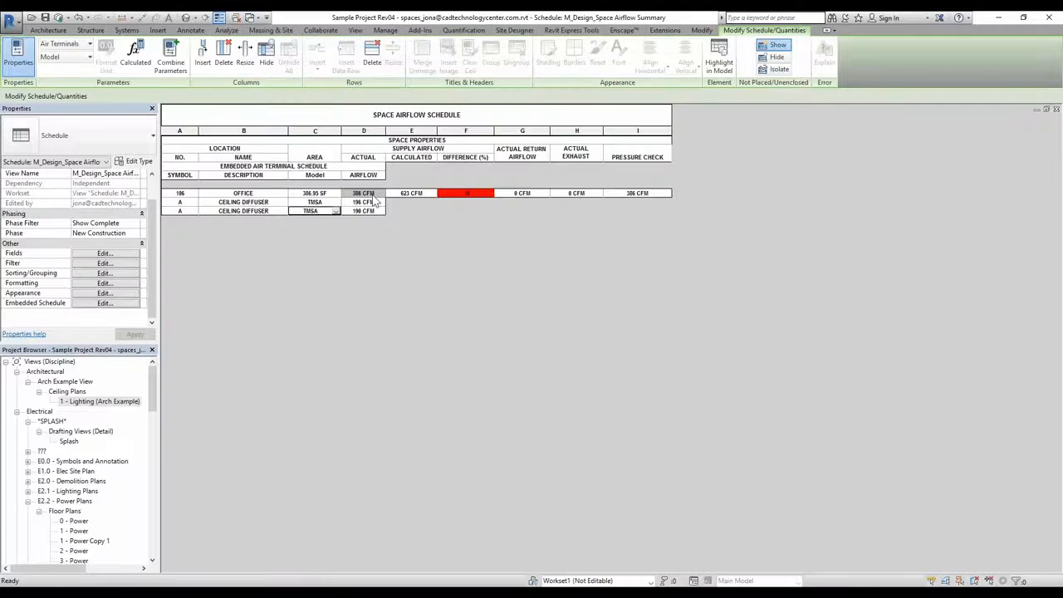
{"action": "left_click", "coordinate": [415, 193]}
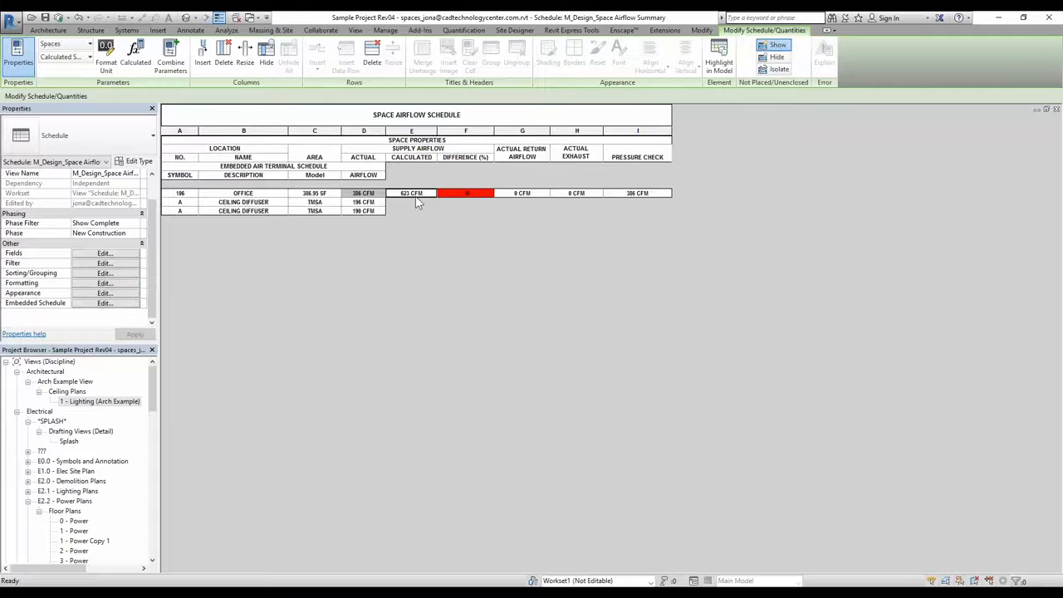
Try airflow values of 610 and 61 CFM for the two ceiling diffusers listed under 106 OFFICE
{"action": "left_click", "coordinate": [363, 202]}
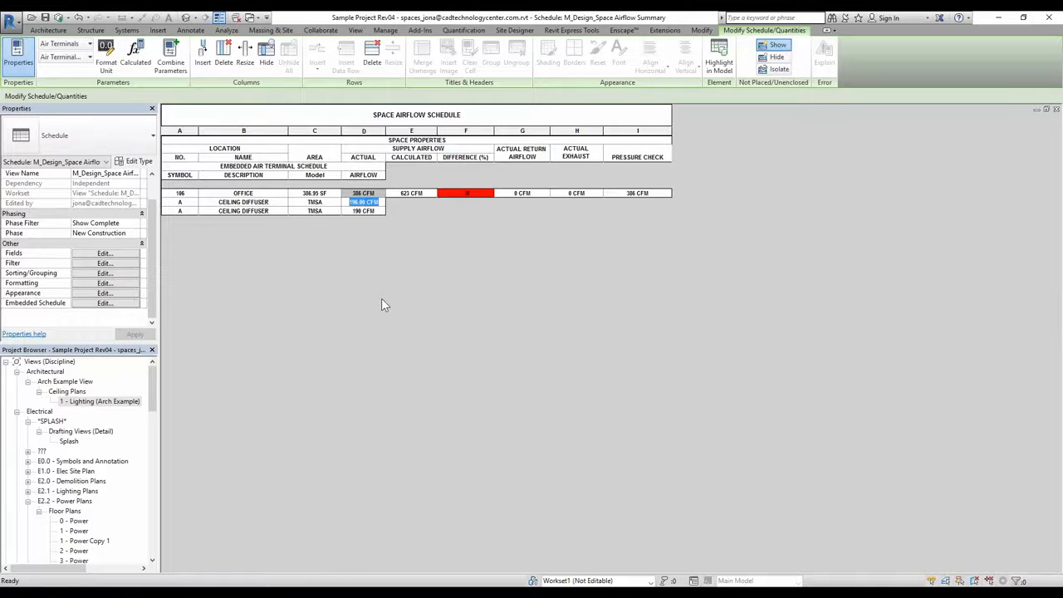
{"action": "type", "text": "610"}
{"action": "key", "text": "Return"}
{"action": "left_click", "coordinate": [376, 211]}
{"action": "type", "text": "61"}
{"action": "key", "text": "Return"}
Set the airflow of both 106 OFFICE ceiling diffusers to 310 CFM and compare it with the calculated supply airflow
{"action": "left_click", "coordinate": [378, 202]}
{"action": "type", "text": "310"}
{"action": "key", "text": "Return"}
{"action": "type", "text": "3"}
{"action": "key", "text": "Return"}
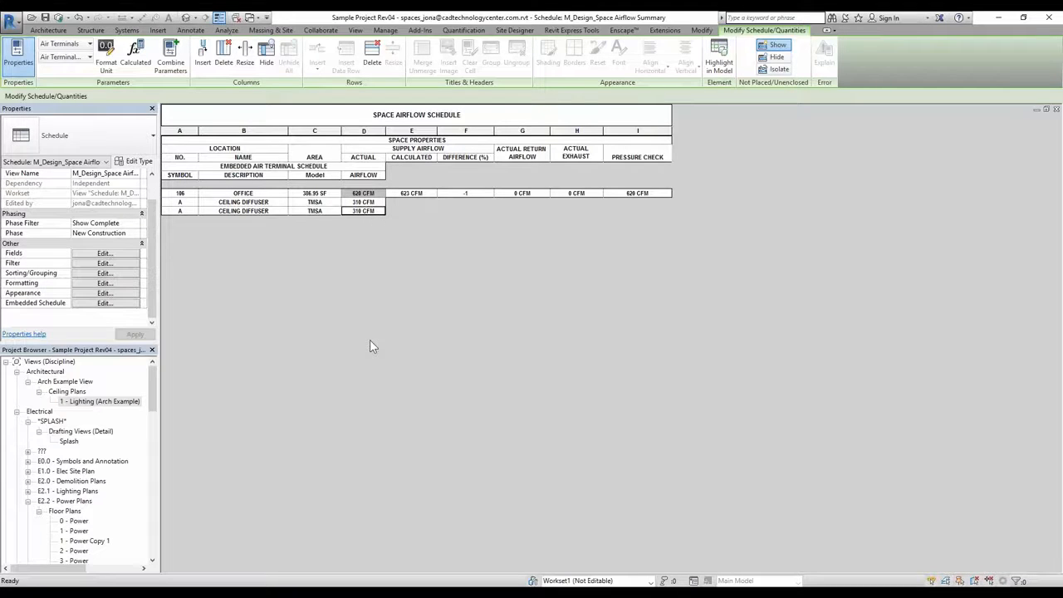
{"action": "left_click", "coordinate": [403, 193]}
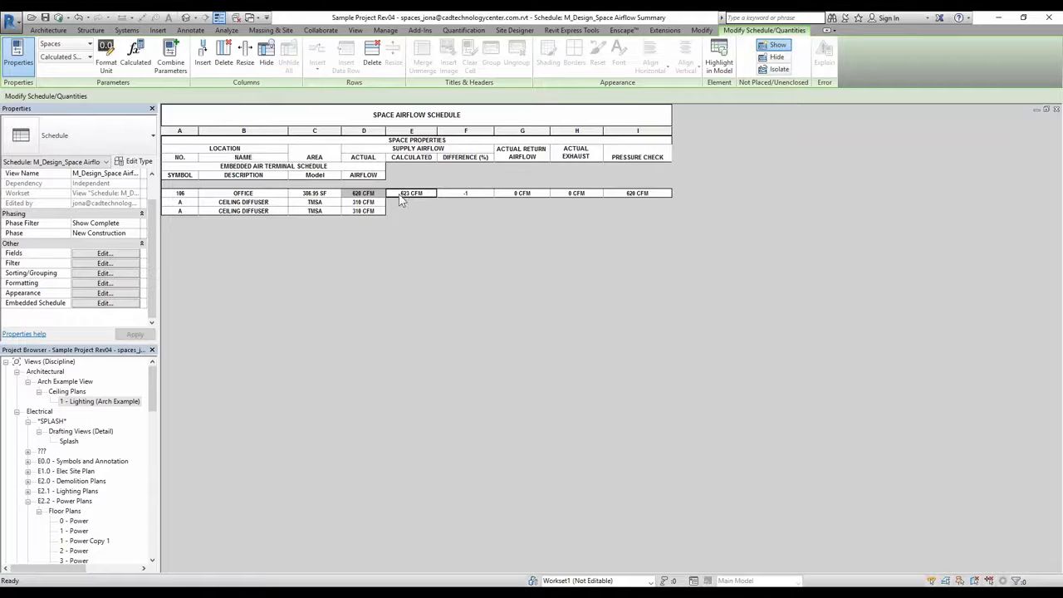
{"action": "left_click", "coordinate": [364, 203]}
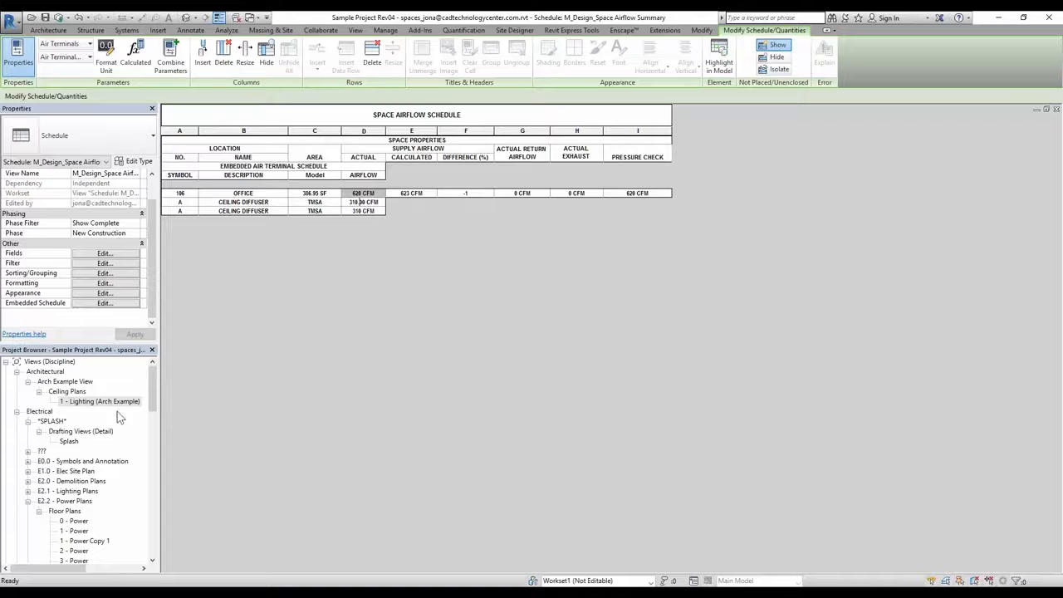
Return to the 1 - Power Copy 1 floor plan, examine the corner office space's electrical loads and dimensions, and deselect it
{"action": "left_click", "coordinate": [225, 324]}
{"action": "key", "text": "ctrl+Tab"}
{"action": "left_click", "coordinate": [401, 379]}
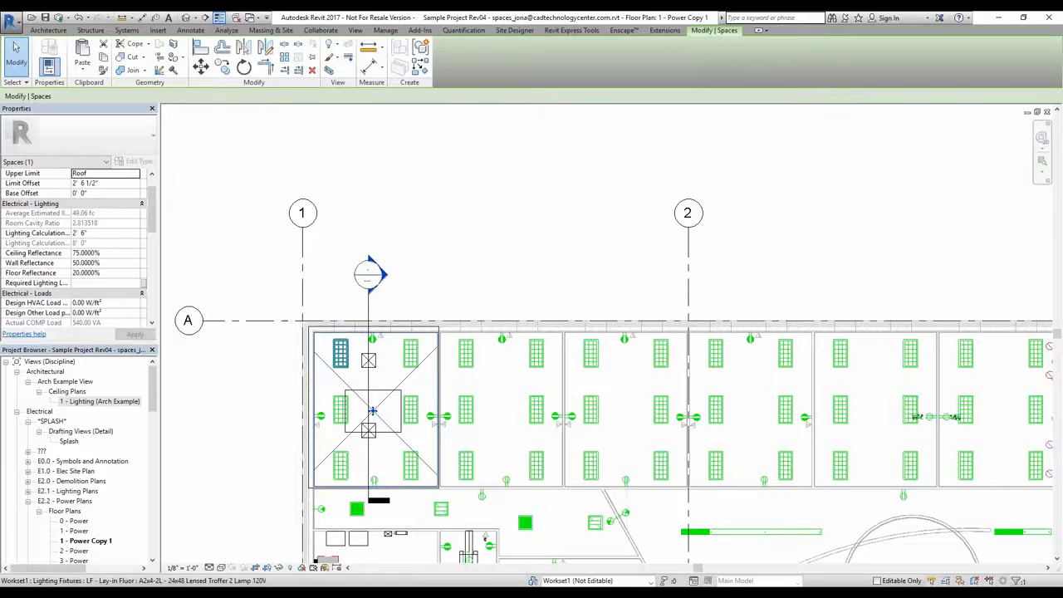
{"action": "scroll", "coordinate": [155, 221], "scroll_direction": "down", "scroll_amount": 3}
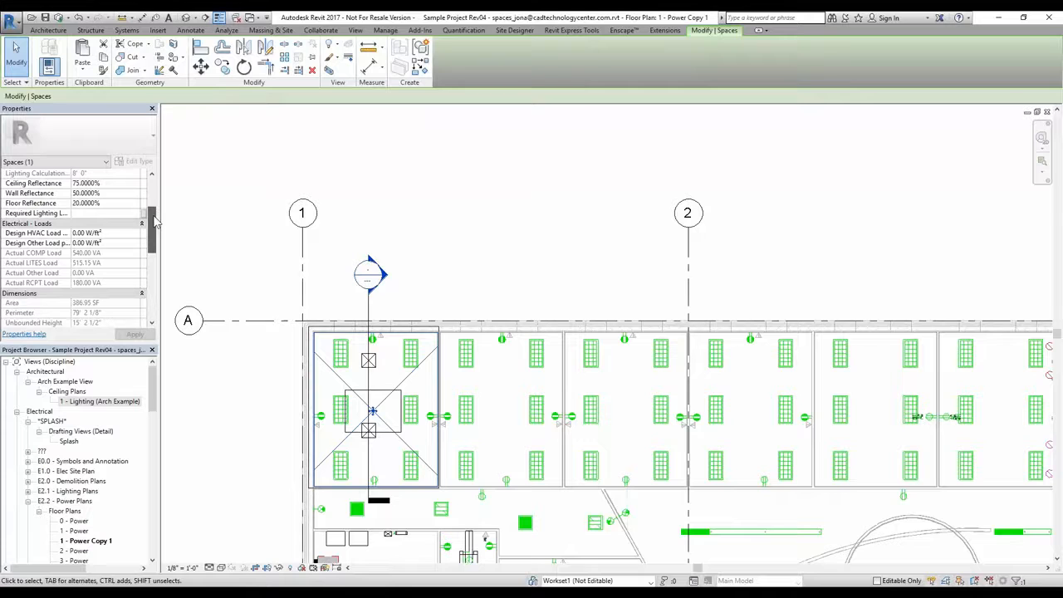
{"action": "scroll", "coordinate": [154, 221], "scroll_direction": "down", "scroll_amount": 1}
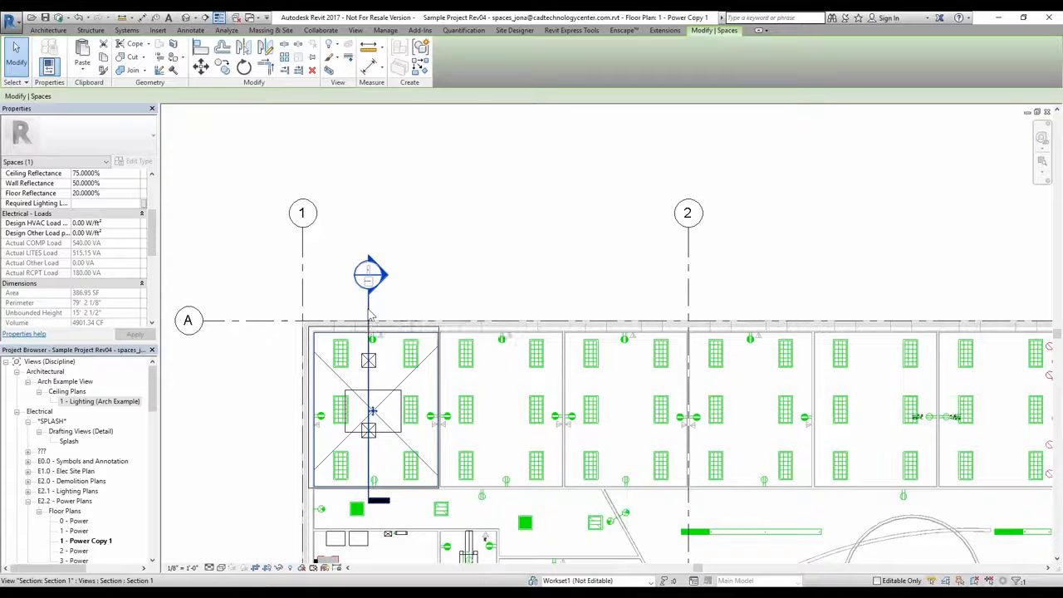
{"action": "left_click", "coordinate": [199, 162]}
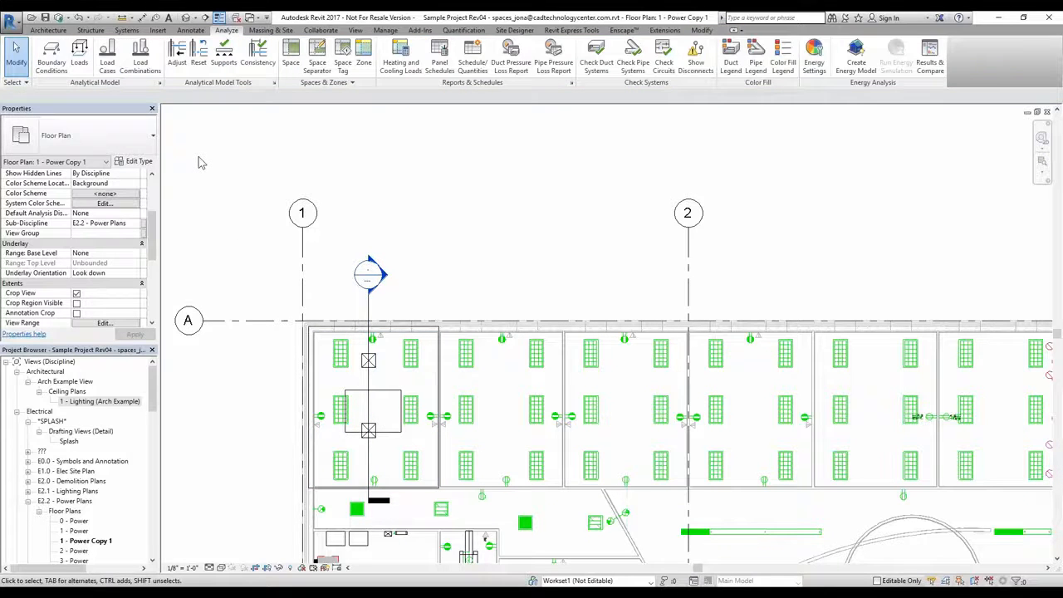